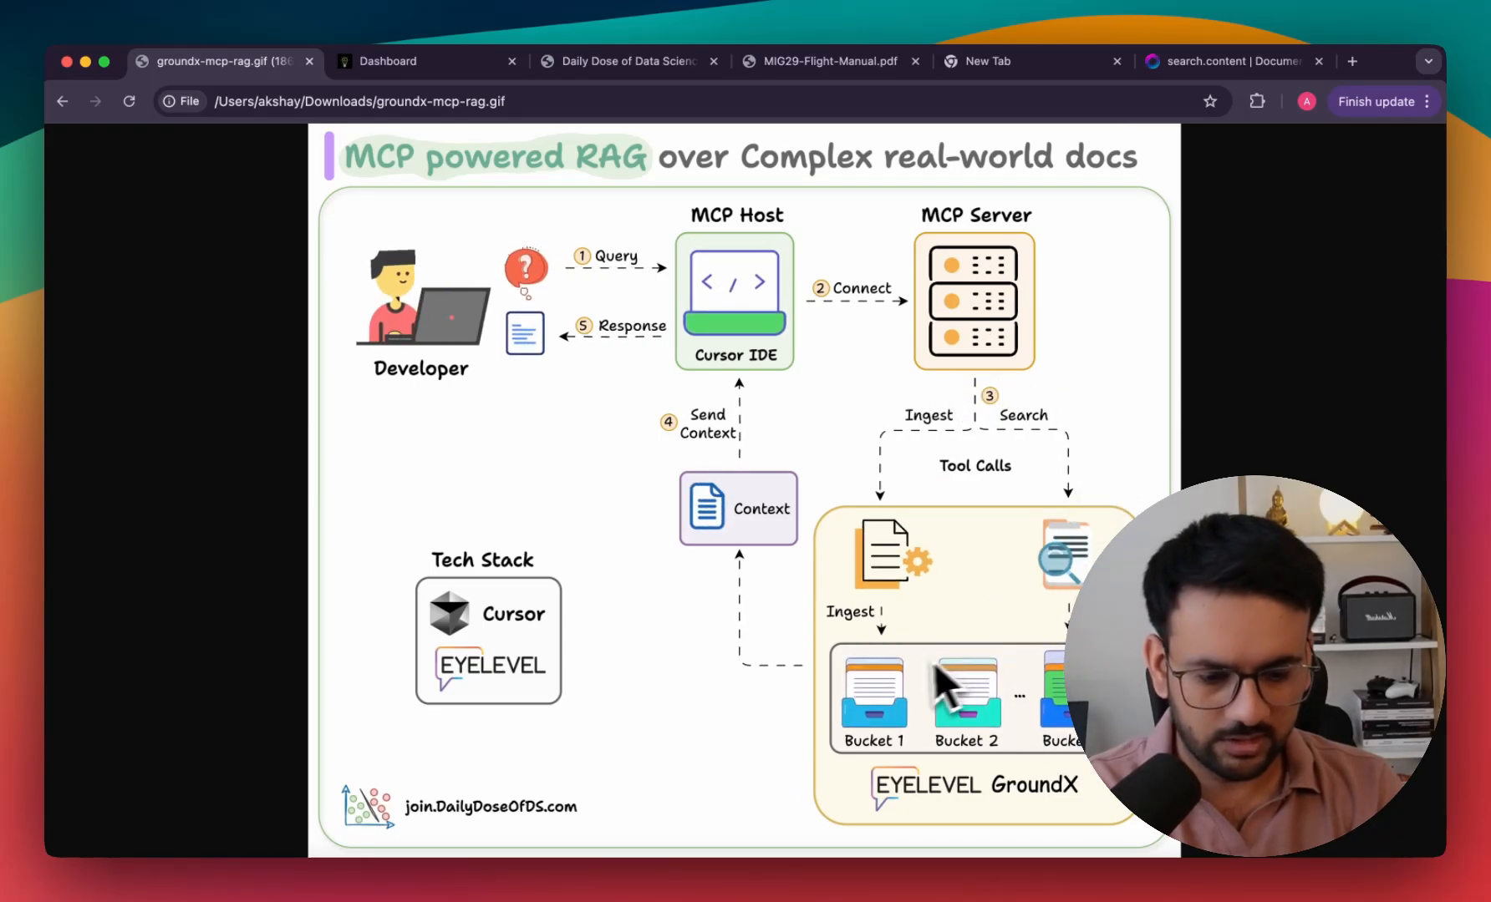
Bring up the GroundX dashboard showing the General, MIG-29 and DDODS buckets.
{"action": "key", "text": "ctrl+Tab"}
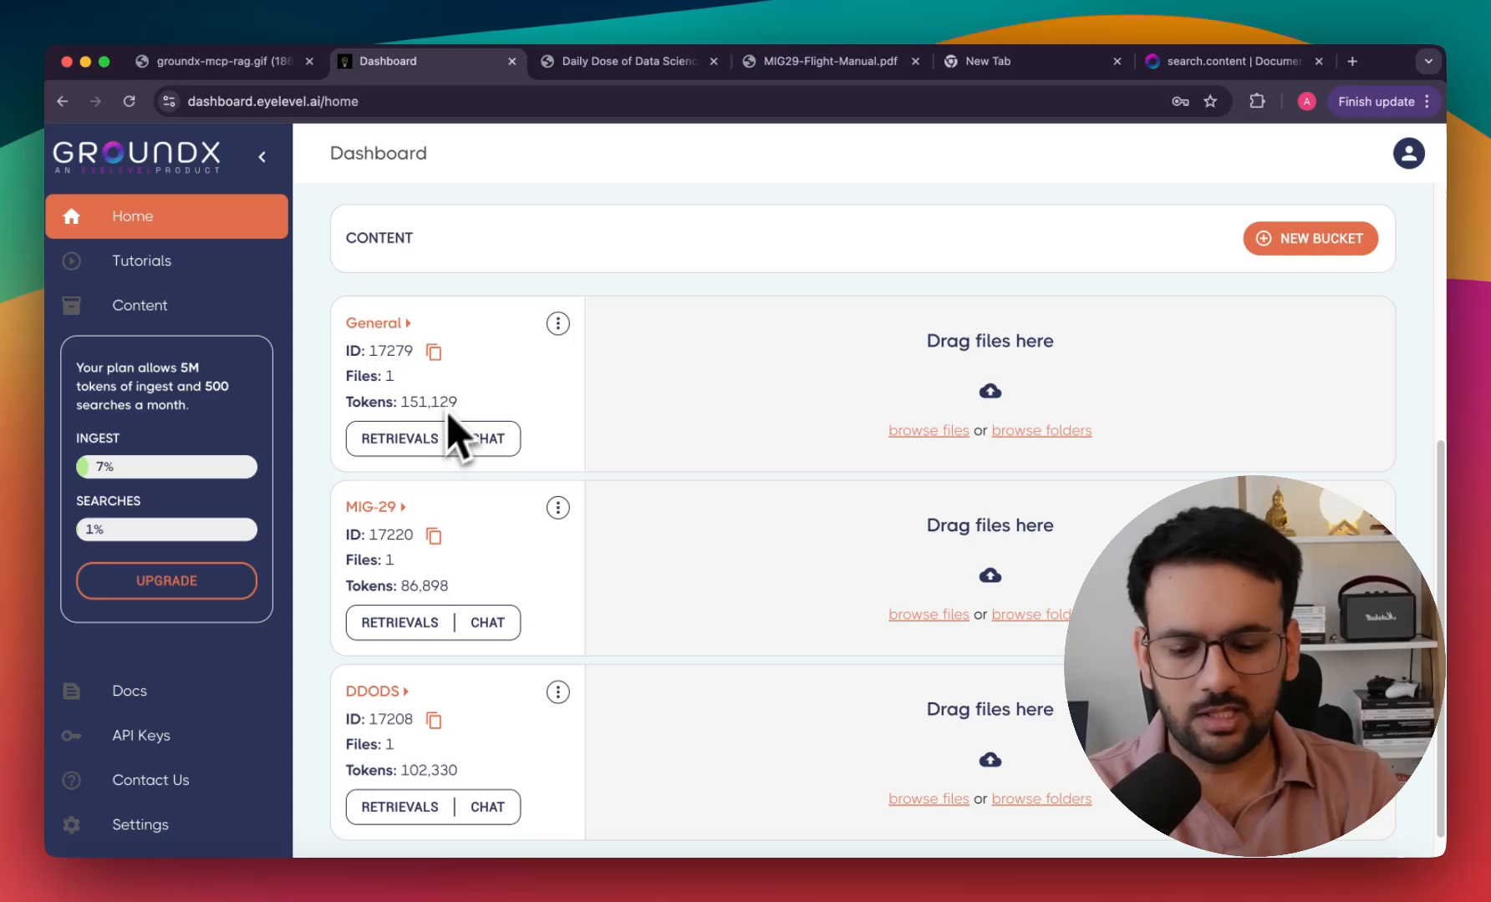
{"action": "scroll", "coordinate": [447, 419], "scroll_direction": "down", "scroll_amount": 1}
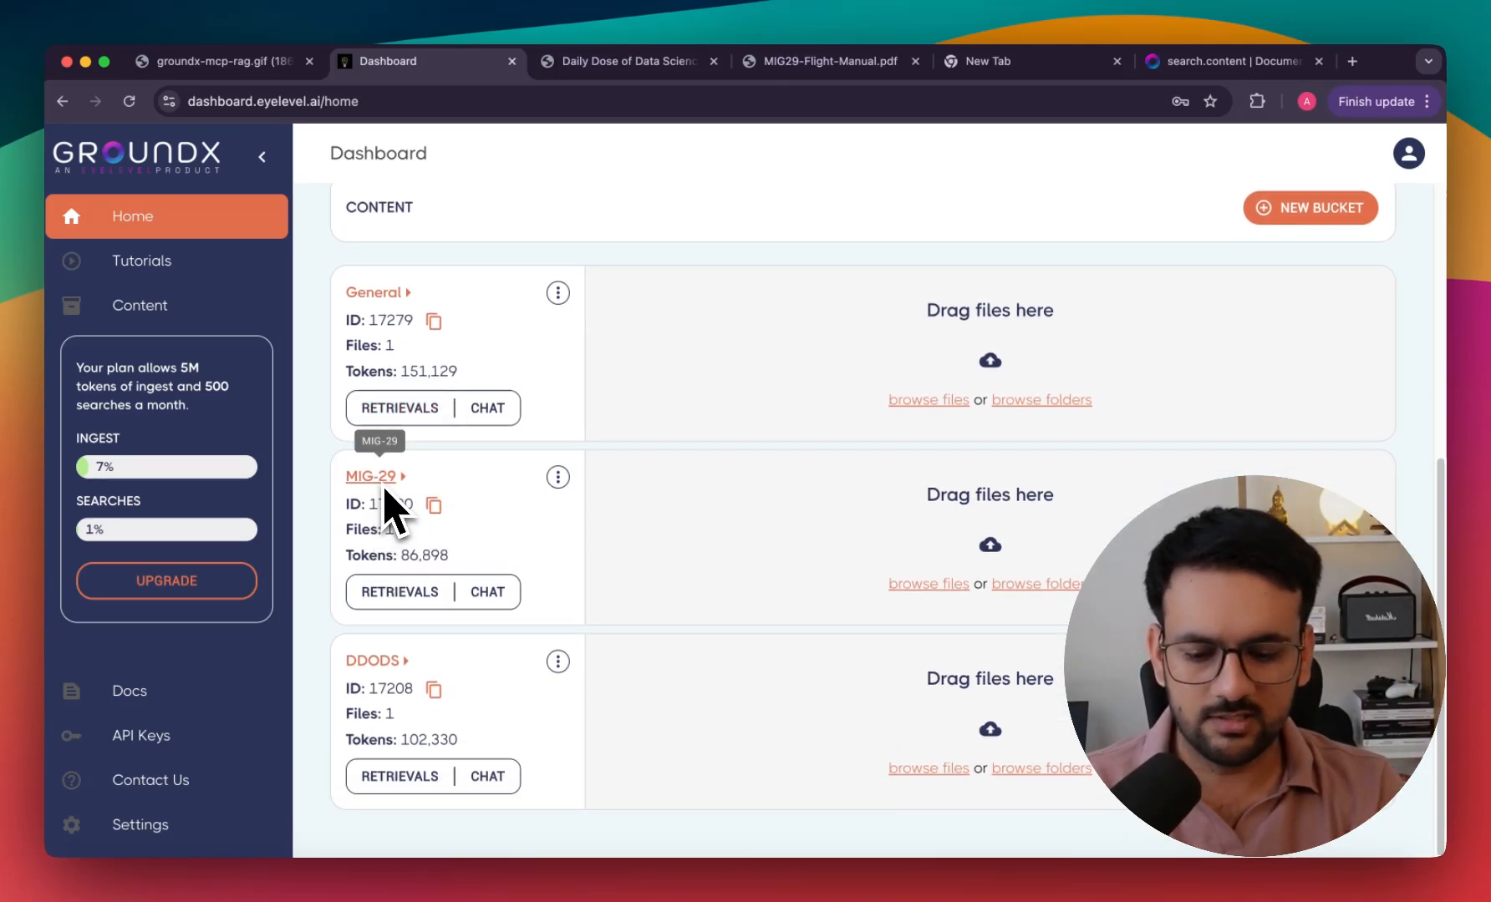
Review the MIG29-Flight-Manual PDF, then the Daily Dose of Data Science archive PDF.
{"action": "left_click", "coordinate": [816, 64]}
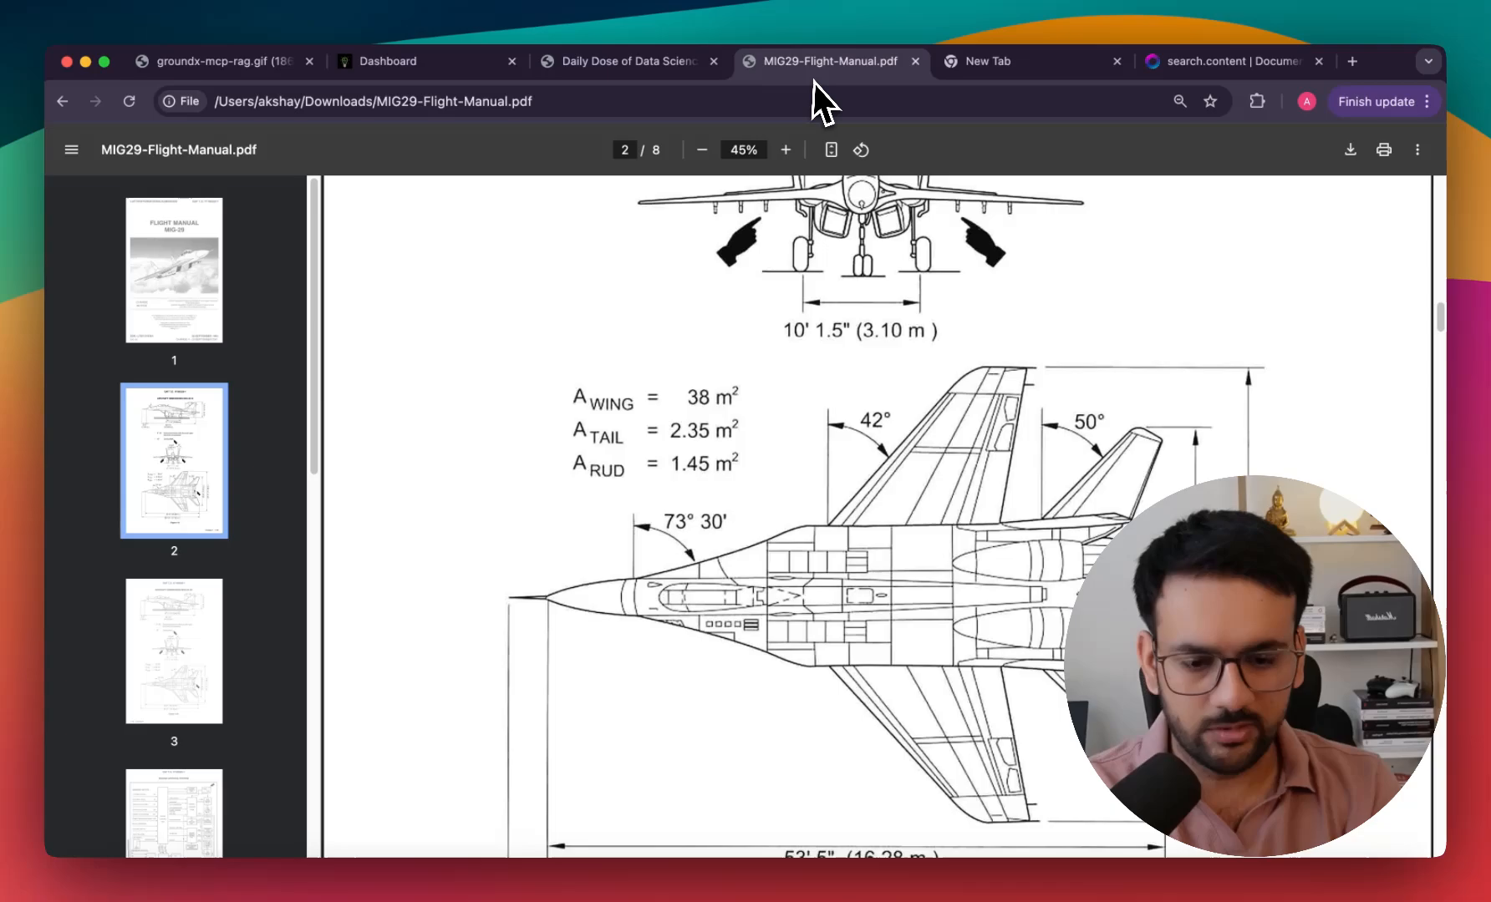
{"action": "scroll", "coordinate": [824, 374], "scroll_direction": "up", "scroll_amount": 5}
{"action": "scroll", "coordinate": [826, 364], "scroll_direction": "up", "scroll_amount": 5}
{"action": "scroll", "coordinate": [823, 362], "scroll_direction": "down", "scroll_amount": 5}
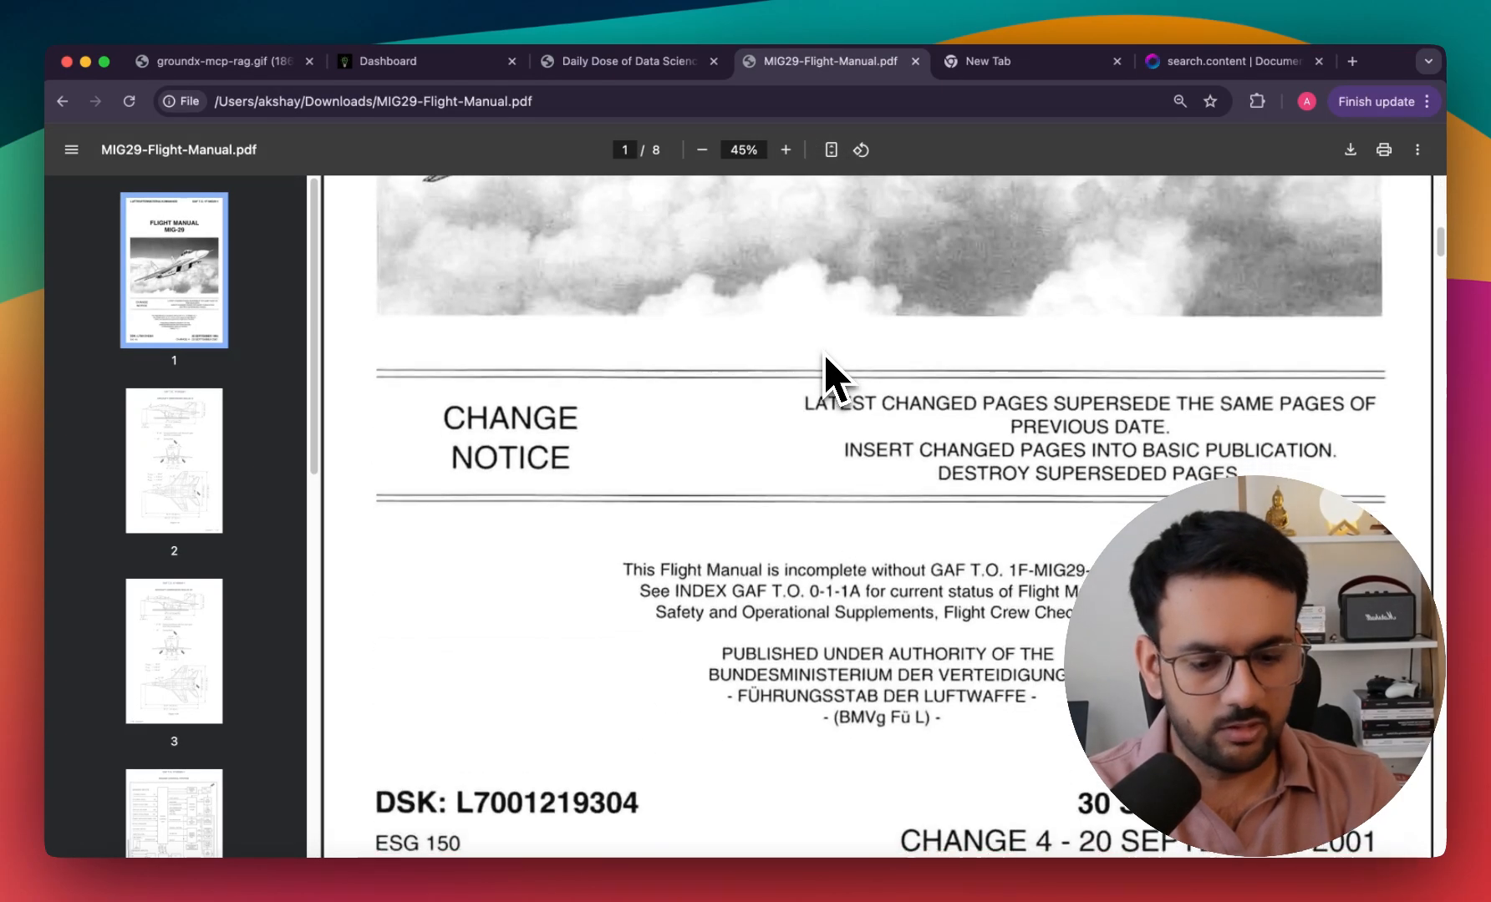
{"action": "scroll", "coordinate": [823, 362], "scroll_direction": "down", "scroll_amount": 5}
{"action": "scroll", "coordinate": [945, 394], "scroll_direction": "up", "scroll_amount": 2}
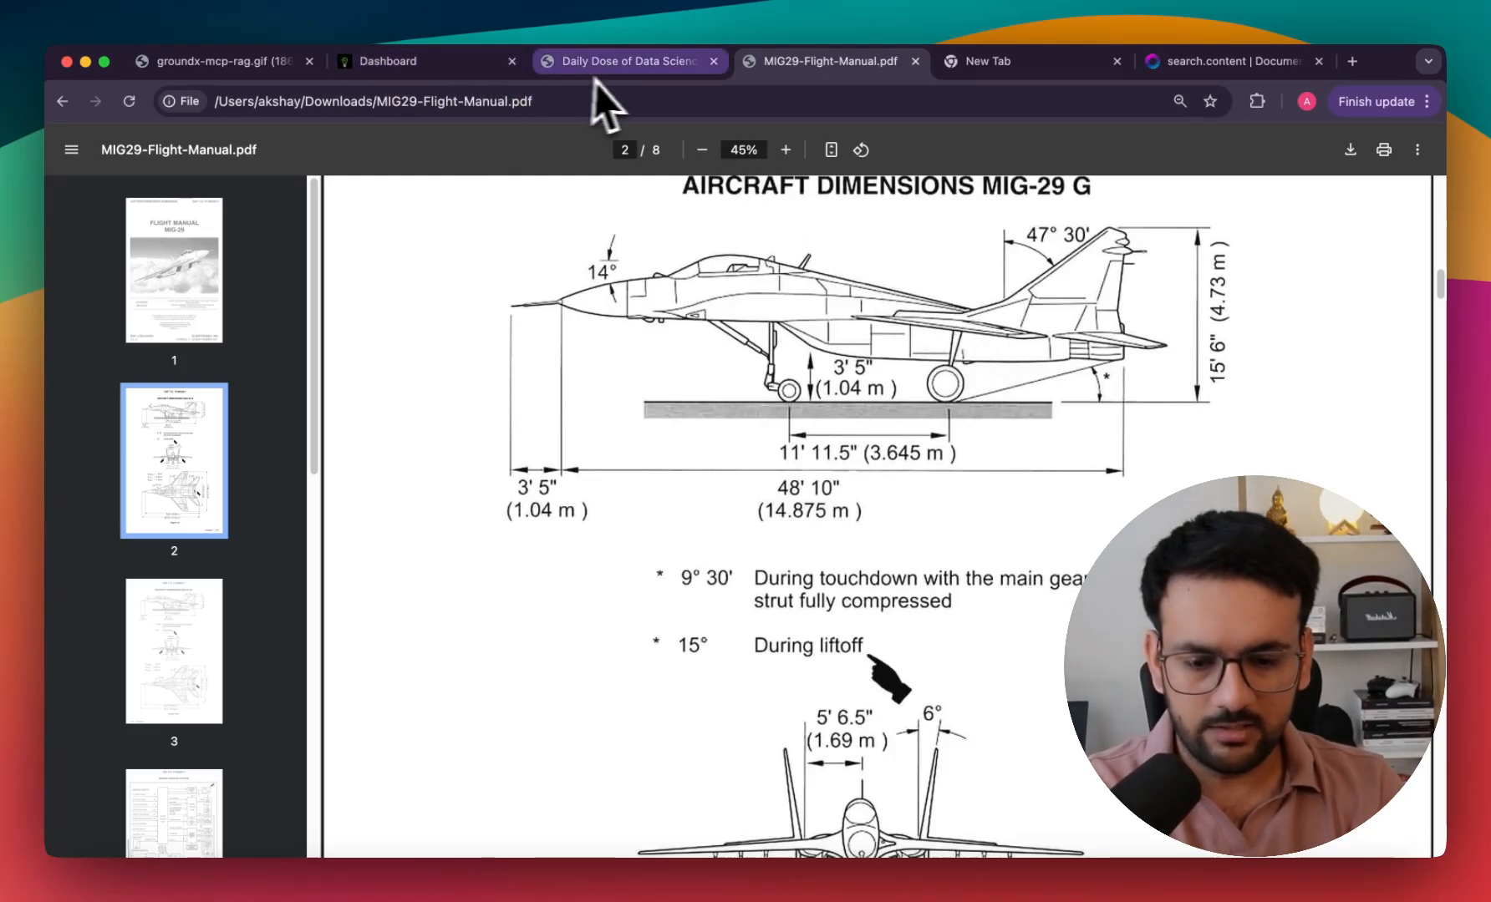
{"action": "left_click", "coordinate": [609, 65]}
{"action": "scroll", "coordinate": [665, 250], "scroll_direction": "up", "scroll_amount": 10}
{"action": "scroll", "coordinate": [706, 343], "scroll_direction": "up", "scroll_amount": 10}
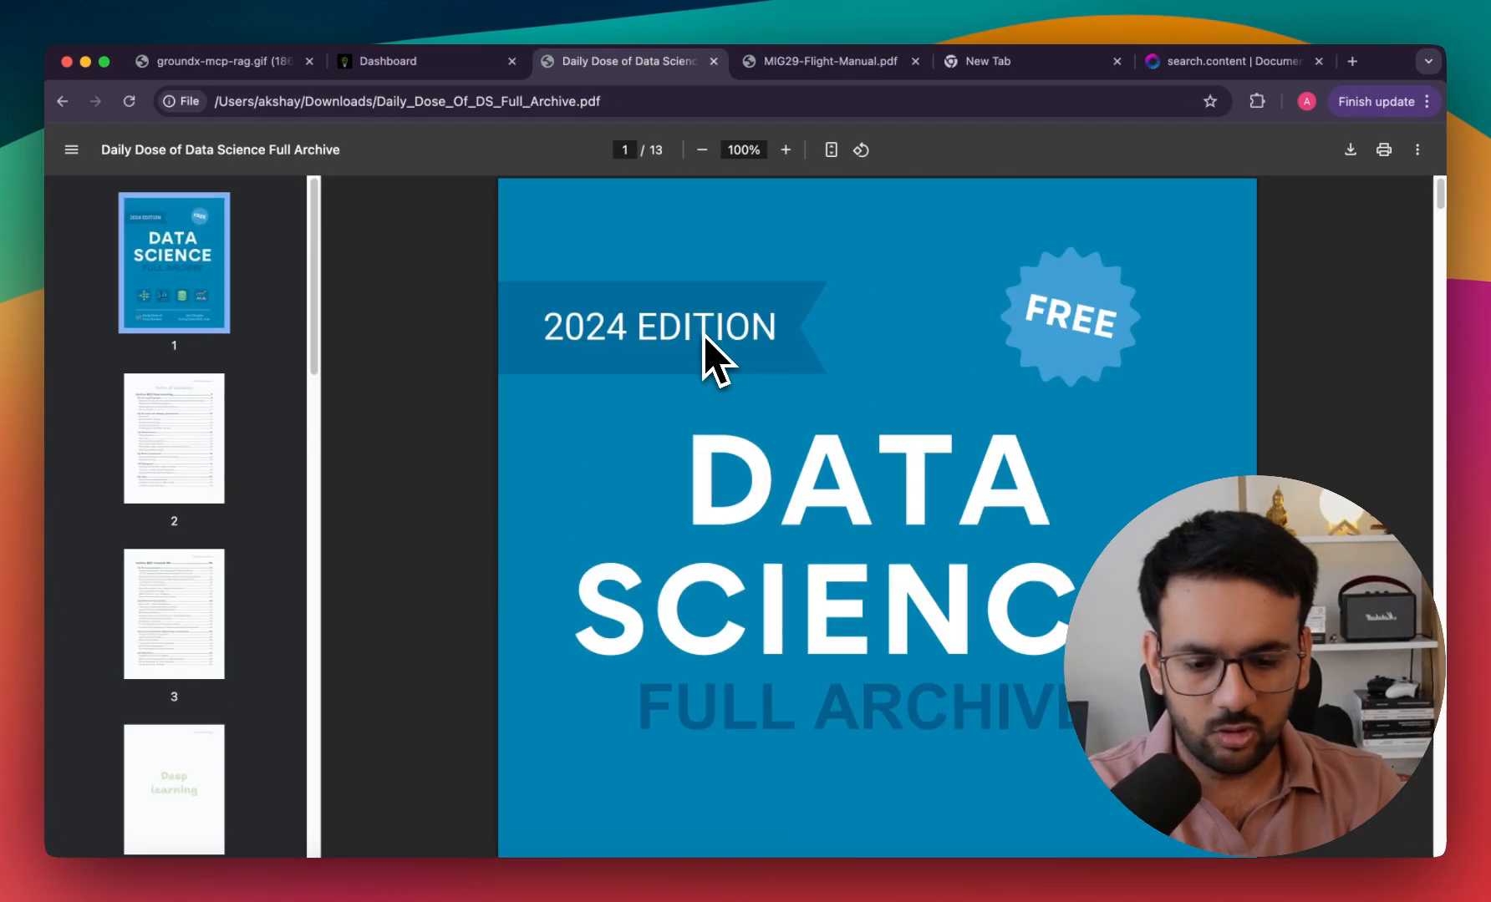
{"action": "scroll", "coordinate": [702, 335], "scroll_direction": "down", "scroll_amount": 4}
{"action": "scroll", "coordinate": [702, 336], "scroll_direction": "up", "scroll_amount": 3}
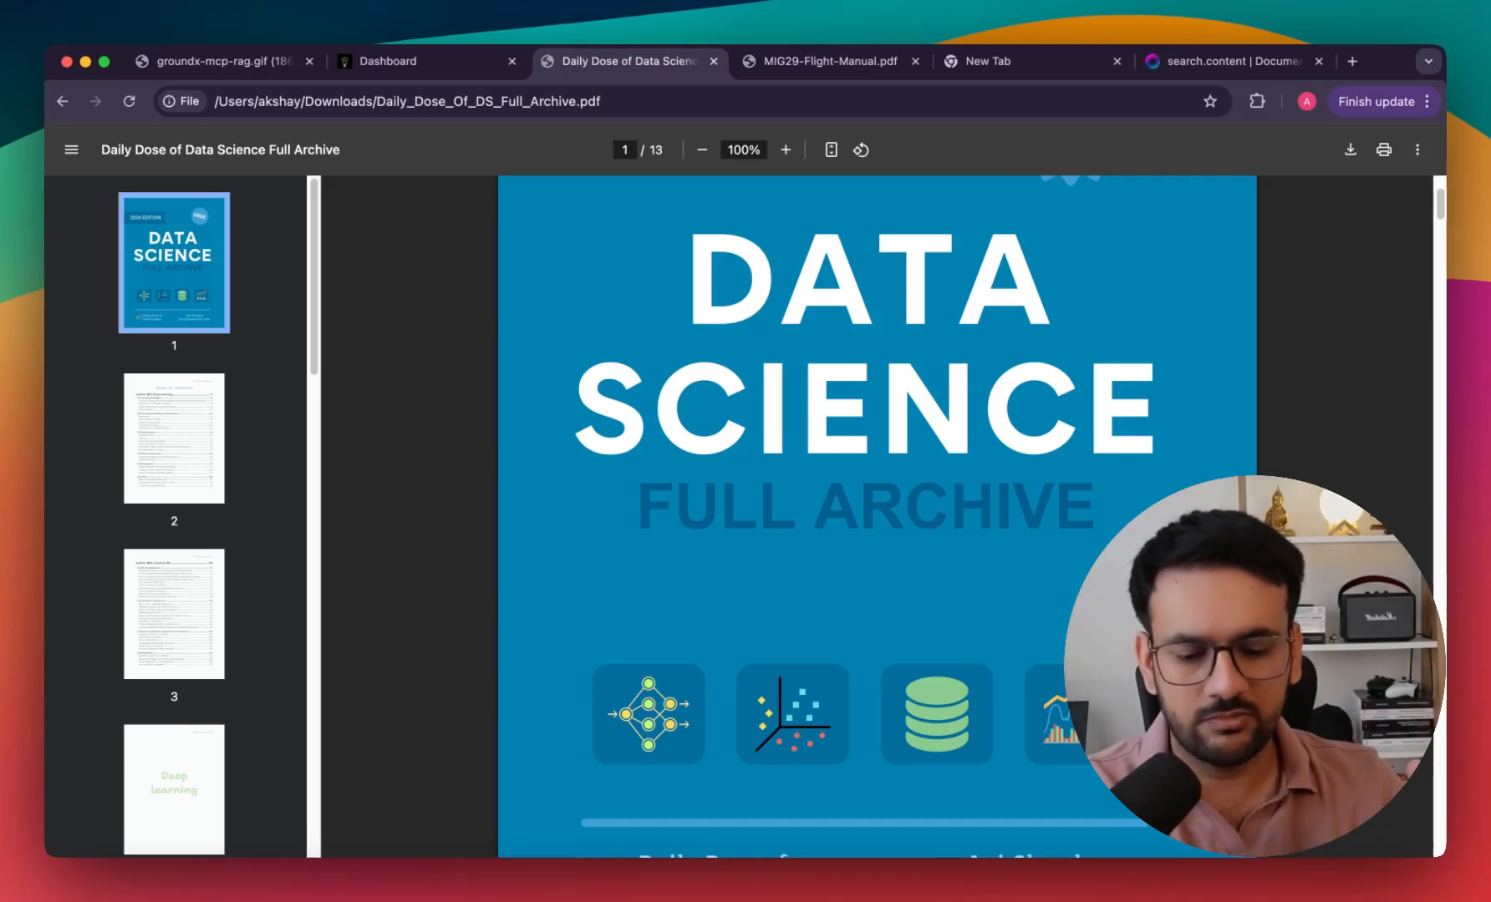
{"action": "scroll", "coordinate": [876, 513], "scroll_direction": "down", "scroll_amount": 2}
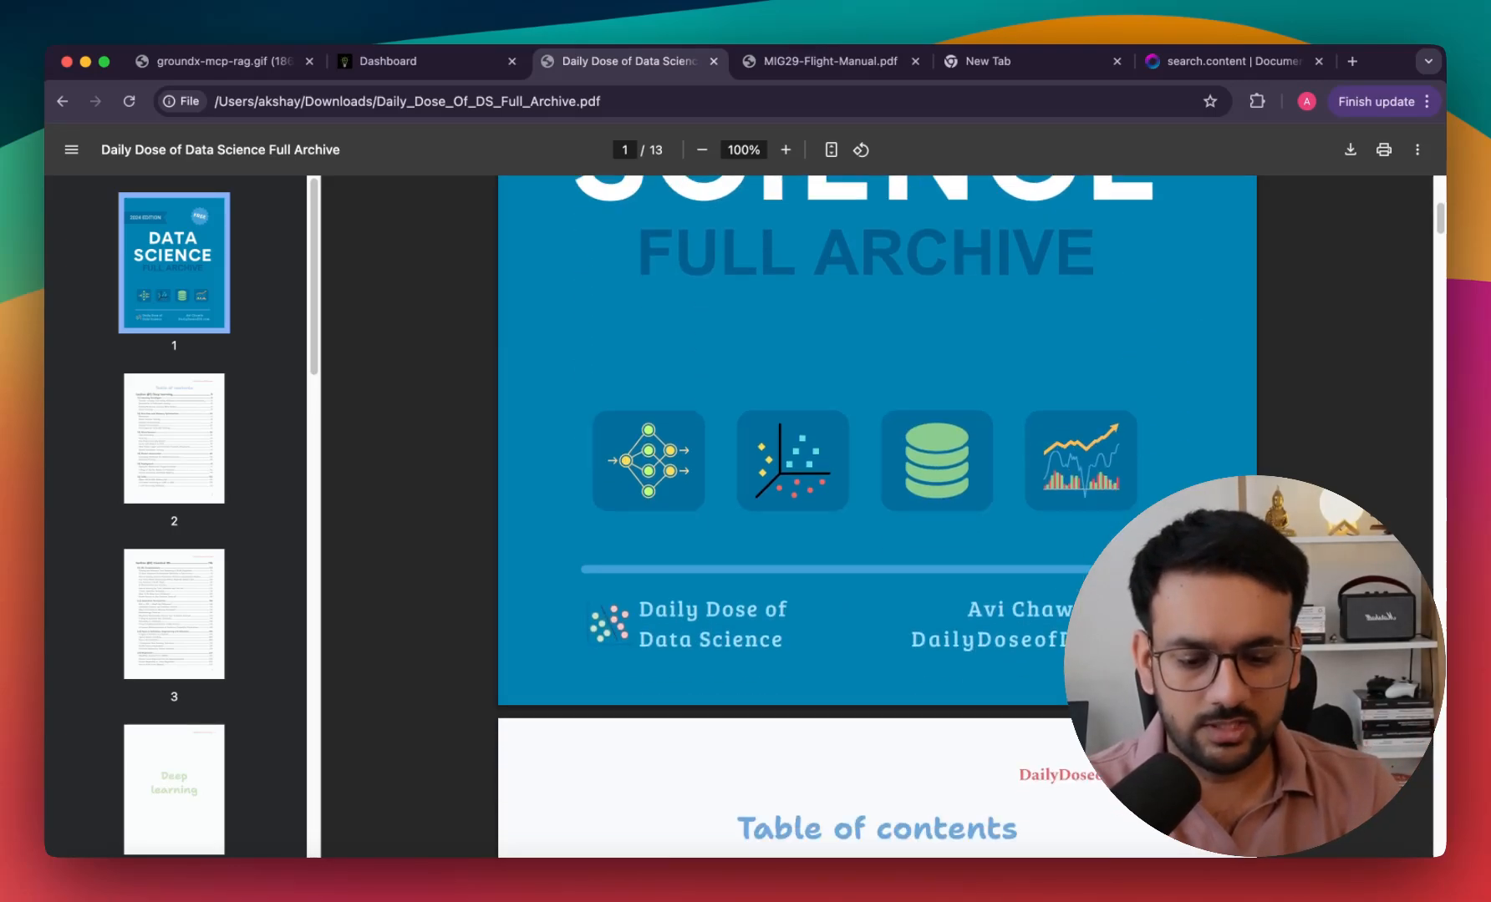
{"action": "scroll", "coordinate": [876, 513], "scroll_direction": "down", "scroll_amount": 5}
{"action": "scroll", "coordinate": [876, 513], "scroll_direction": "down", "scroll_amount": 2}
{"action": "scroll", "coordinate": [876, 513], "scroll_direction": "down", "scroll_amount": 4}
{"action": "scroll", "coordinate": [876, 513], "scroll_direction": "down", "scroll_amount": 5}
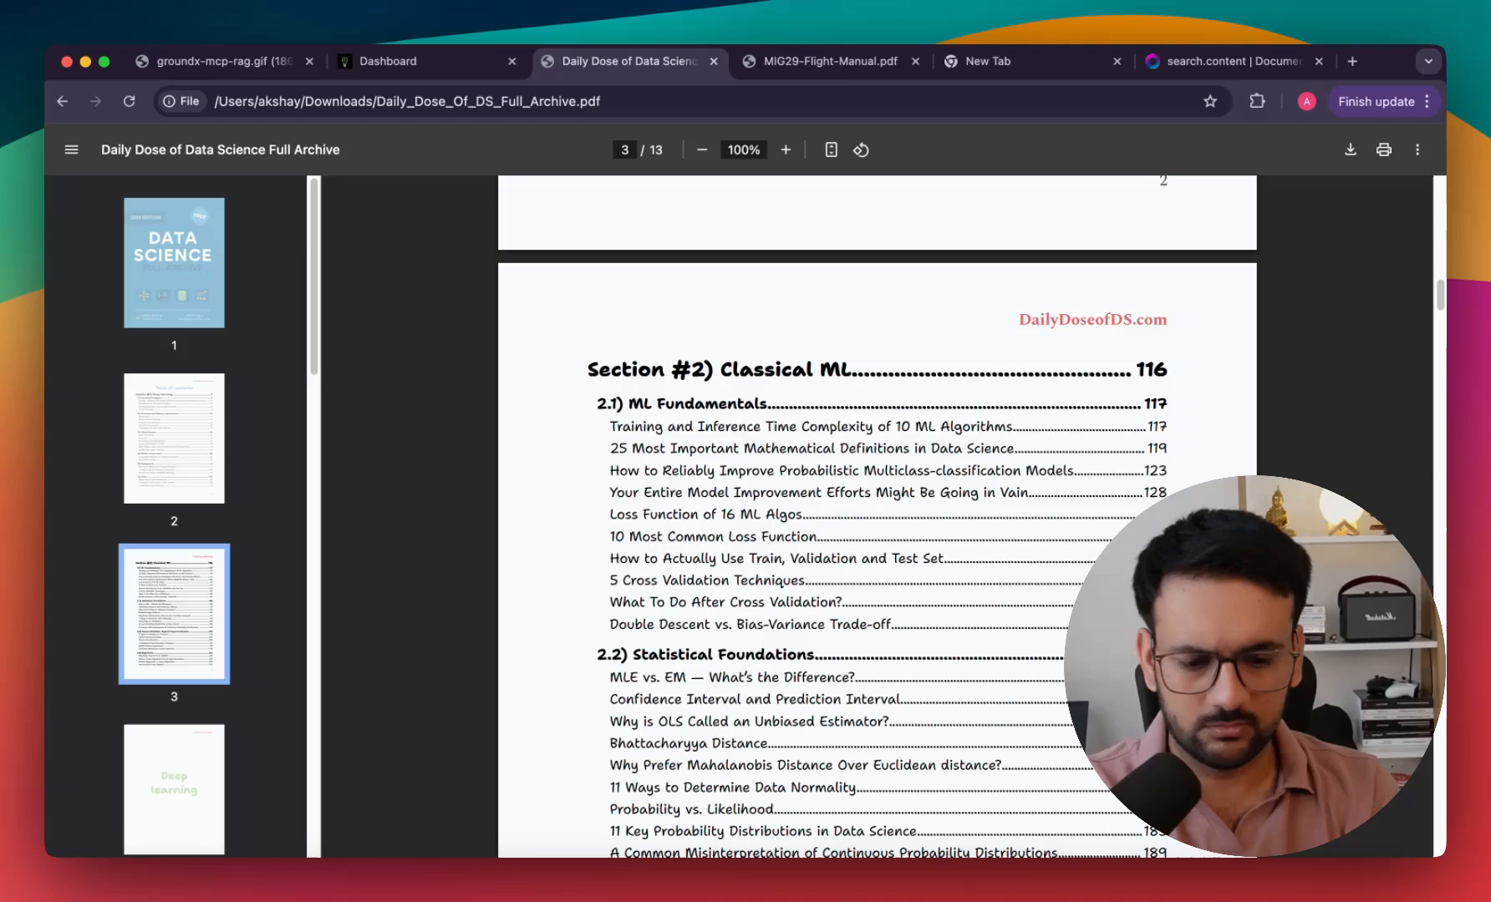
{"action": "scroll", "coordinate": [875, 513], "scroll_direction": "down", "scroll_amount": 4}
{"action": "scroll", "coordinate": [876, 514], "scroll_direction": "down", "scroll_amount": 5}
{"action": "scroll", "coordinate": [876, 513], "scroll_direction": "down", "scroll_amount": 3}
{"action": "scroll", "coordinate": [876, 513], "scroll_direction": "down", "scroll_amount": 3}
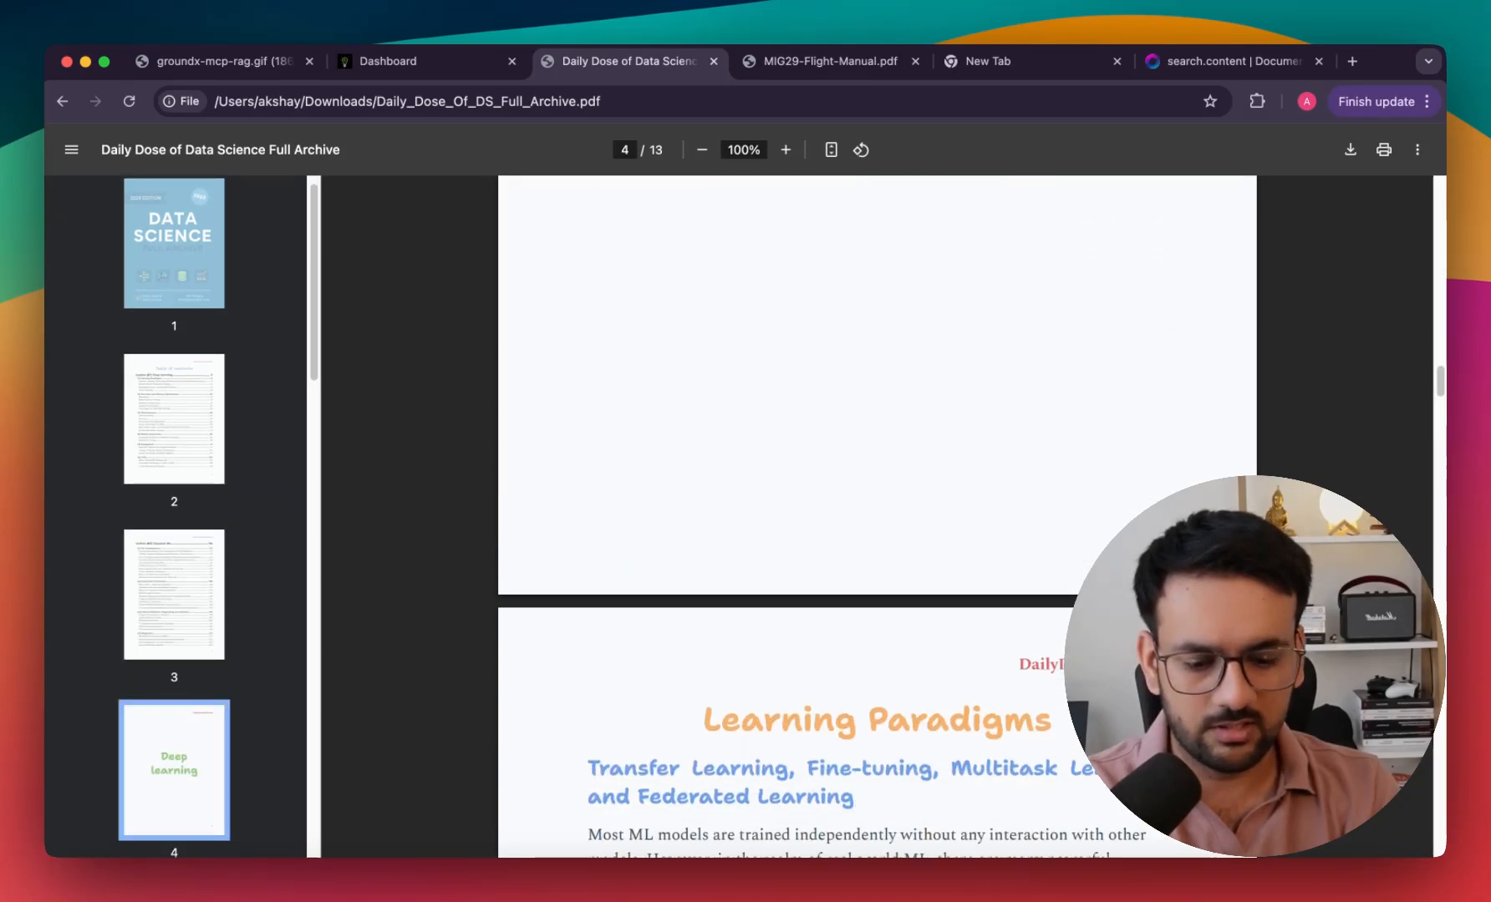
{"action": "scroll", "coordinate": [876, 513], "scroll_direction": "down", "scroll_amount": 5}
{"action": "scroll", "coordinate": [876, 513], "scroll_direction": "up", "scroll_amount": 1}
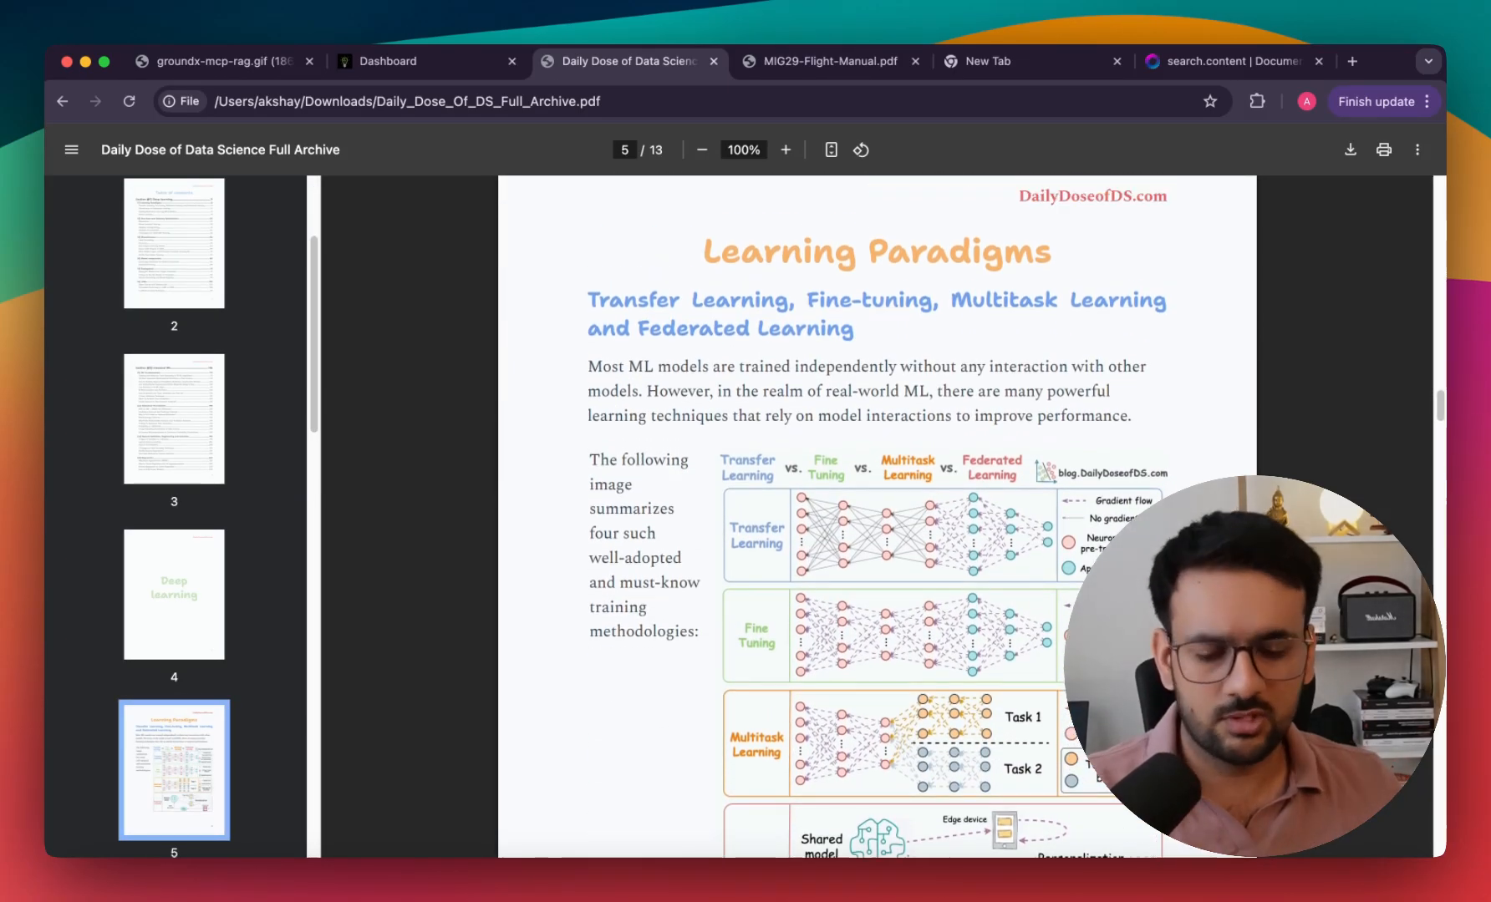
{"action": "scroll", "coordinate": [708, 351], "scroll_direction": "down", "scroll_amount": 2}
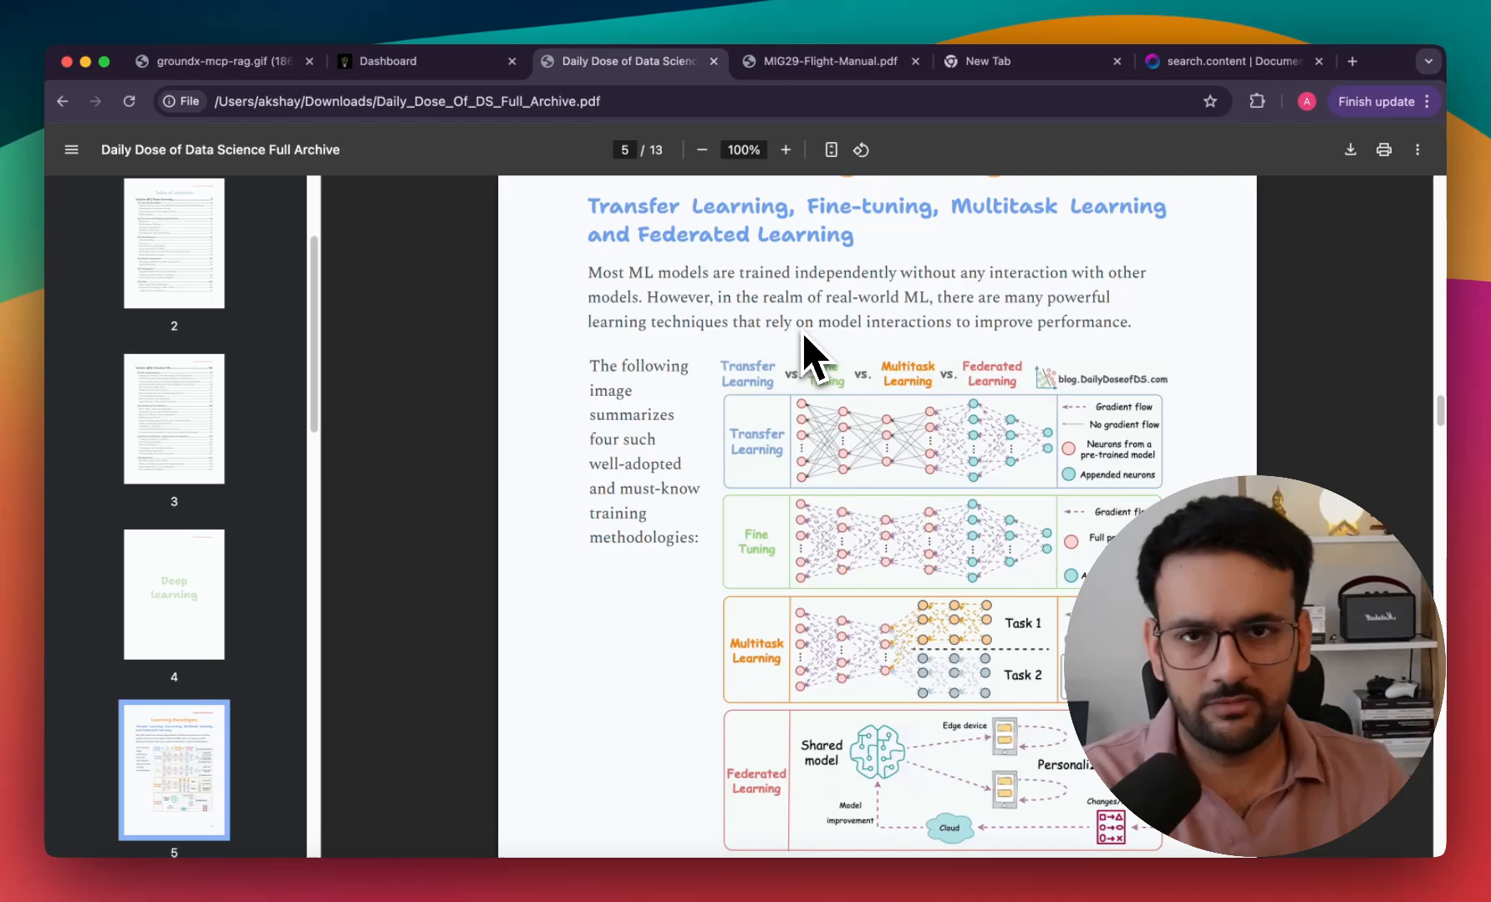
{"action": "scroll", "coordinate": [811, 350], "scroll_direction": "up", "scroll_amount": 1}
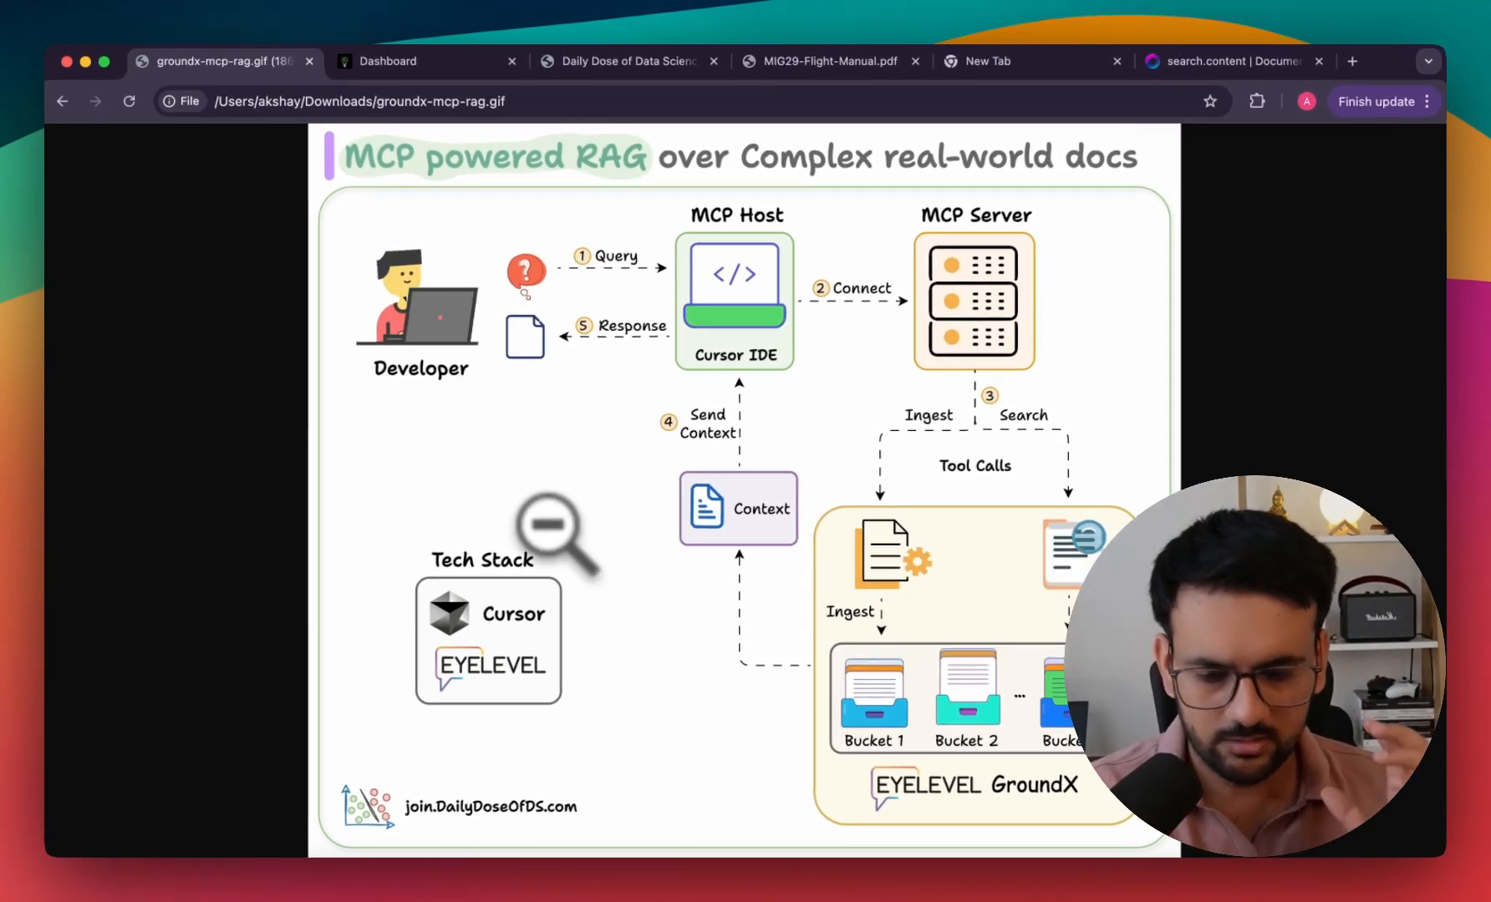
Walk through server.py: the eyelevel-rag server, search_doc_for_rag_context, ingest_documents and GroundX client setup.
{"action": "key", "text": "super+Tab"}
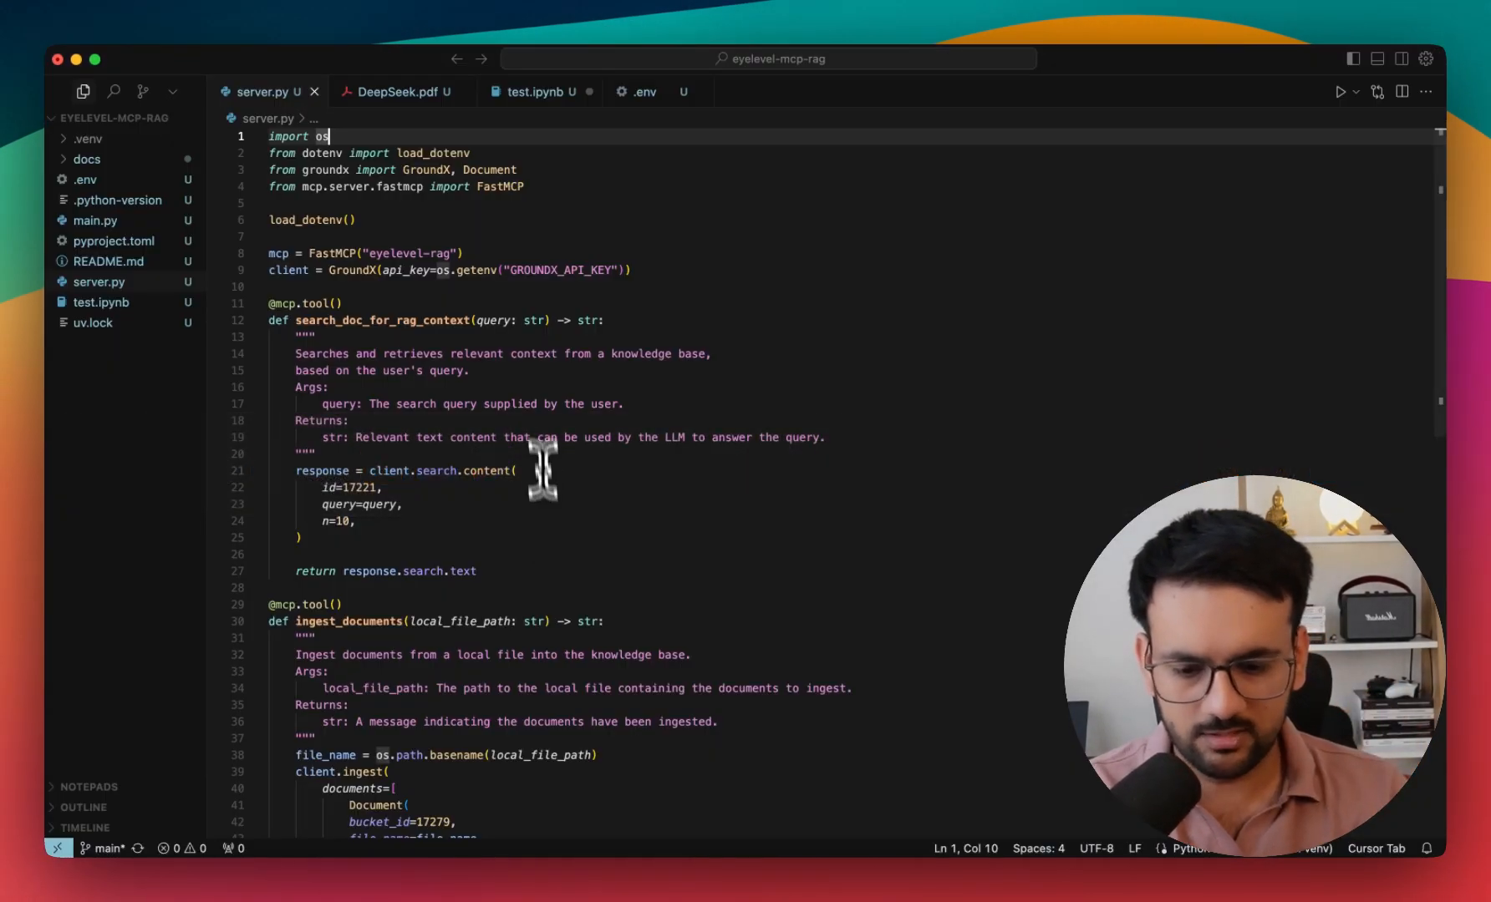
{"action": "left_click", "coordinate": [610, 253]}
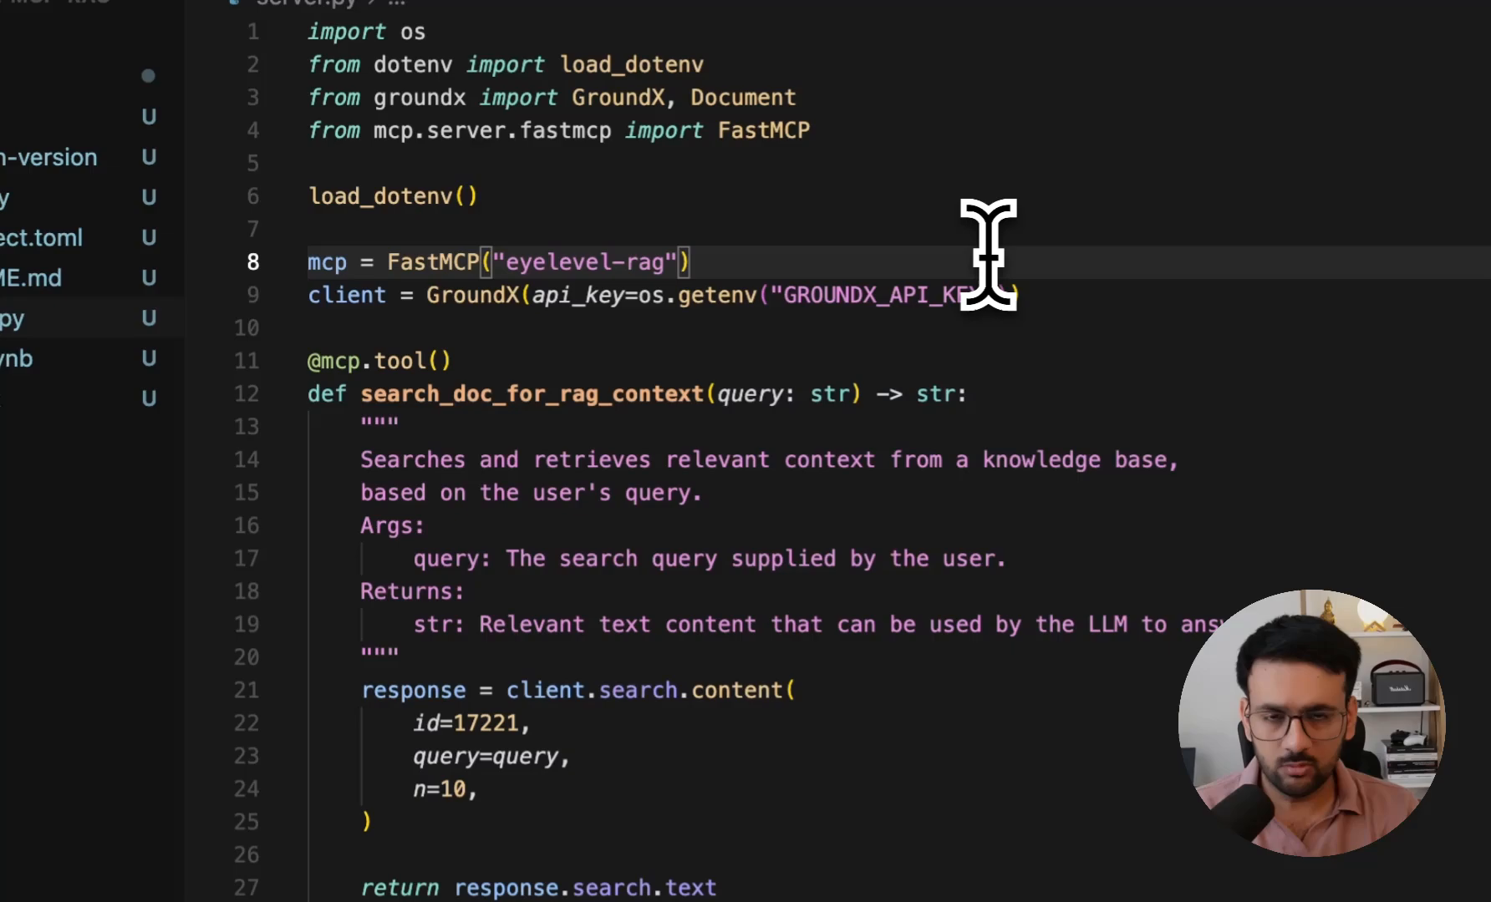
{"action": "scroll", "coordinate": [988, 250], "scroll_direction": "down", "scroll_amount": 2}
{"action": "scroll", "coordinate": [987, 250], "scroll_direction": "down", "scroll_amount": 14}
{"action": "scroll", "coordinate": [988, 251], "scroll_direction": "down", "scroll_amount": 2}
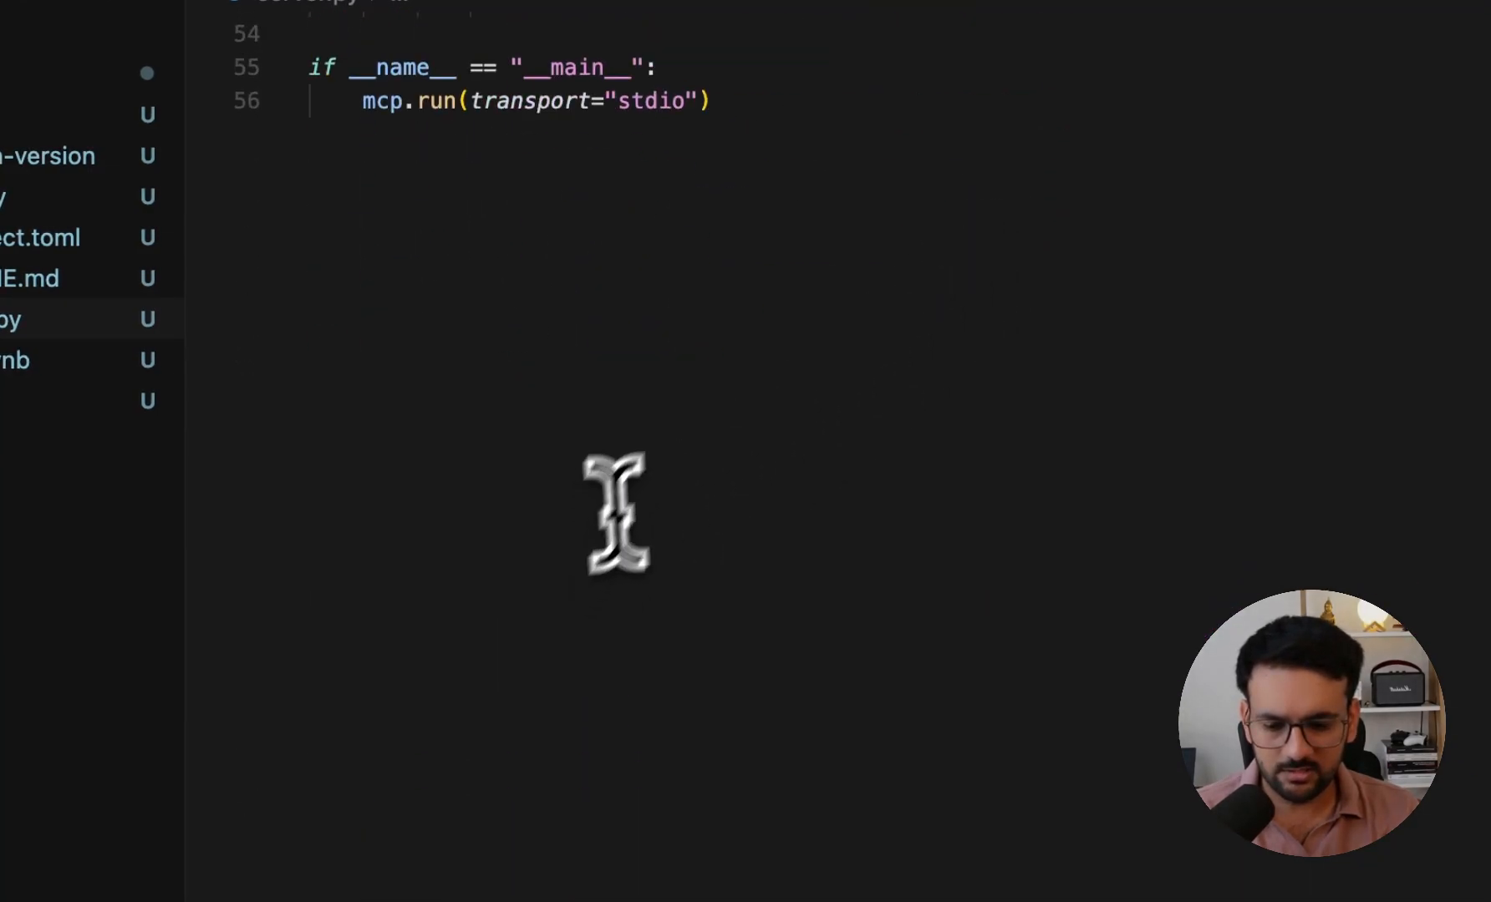
{"action": "scroll", "coordinate": [506, 350], "scroll_direction": "up", "scroll_amount": 5}
{"action": "scroll", "coordinate": [346, 377], "scroll_direction": "up", "scroll_amount": 5}
{"action": "scroll", "coordinate": [370, 350], "scroll_direction": "up", "scroll_amount": 3}
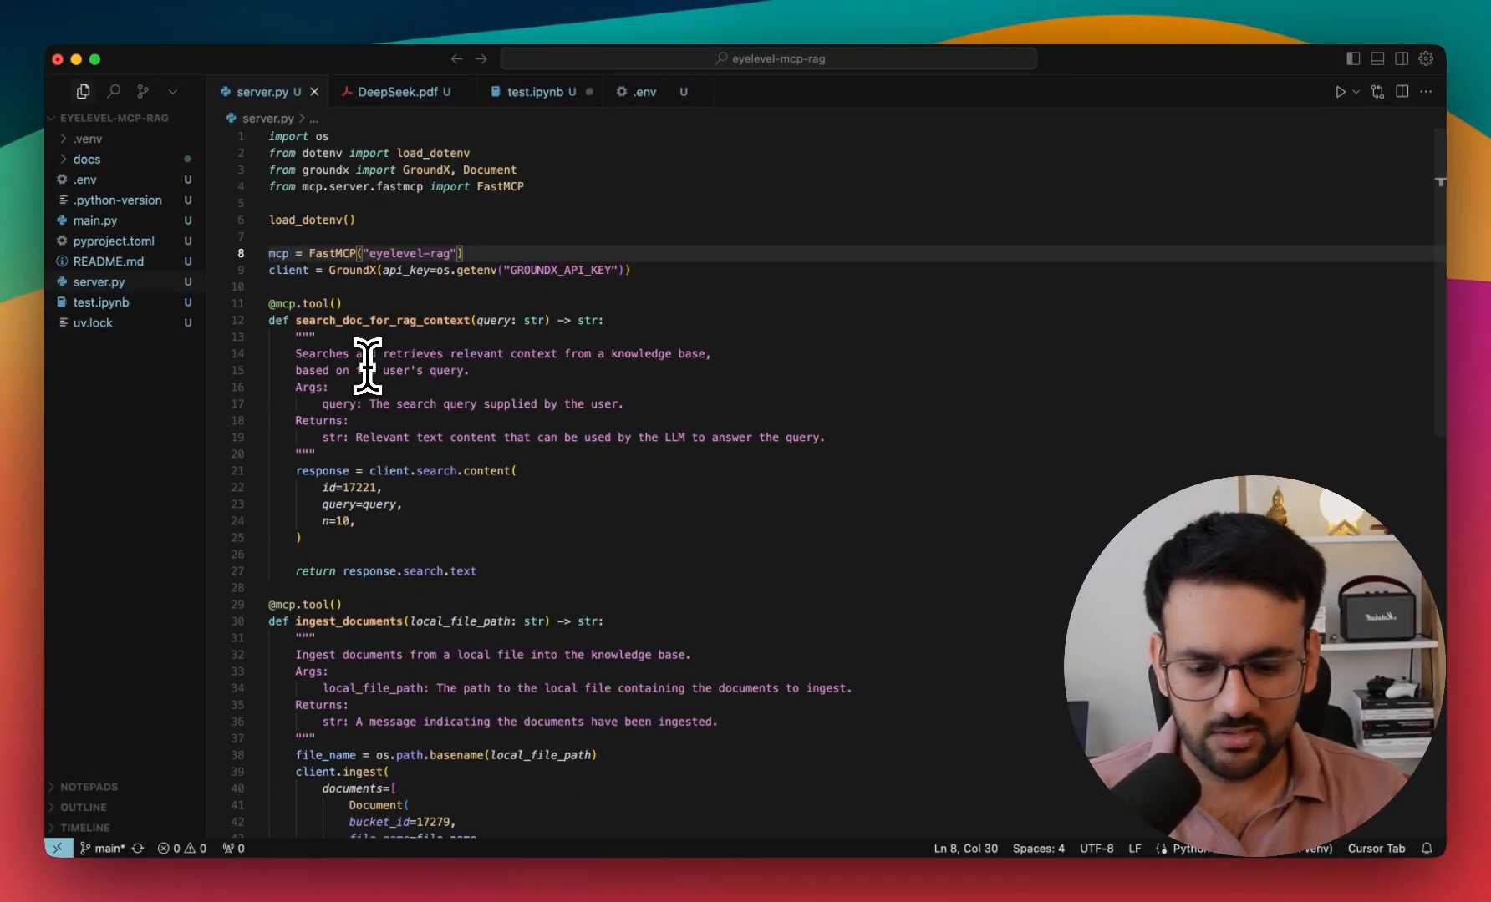
{"action": "scroll", "coordinate": [416, 274], "scroll_direction": "down", "scroll_amount": 2}
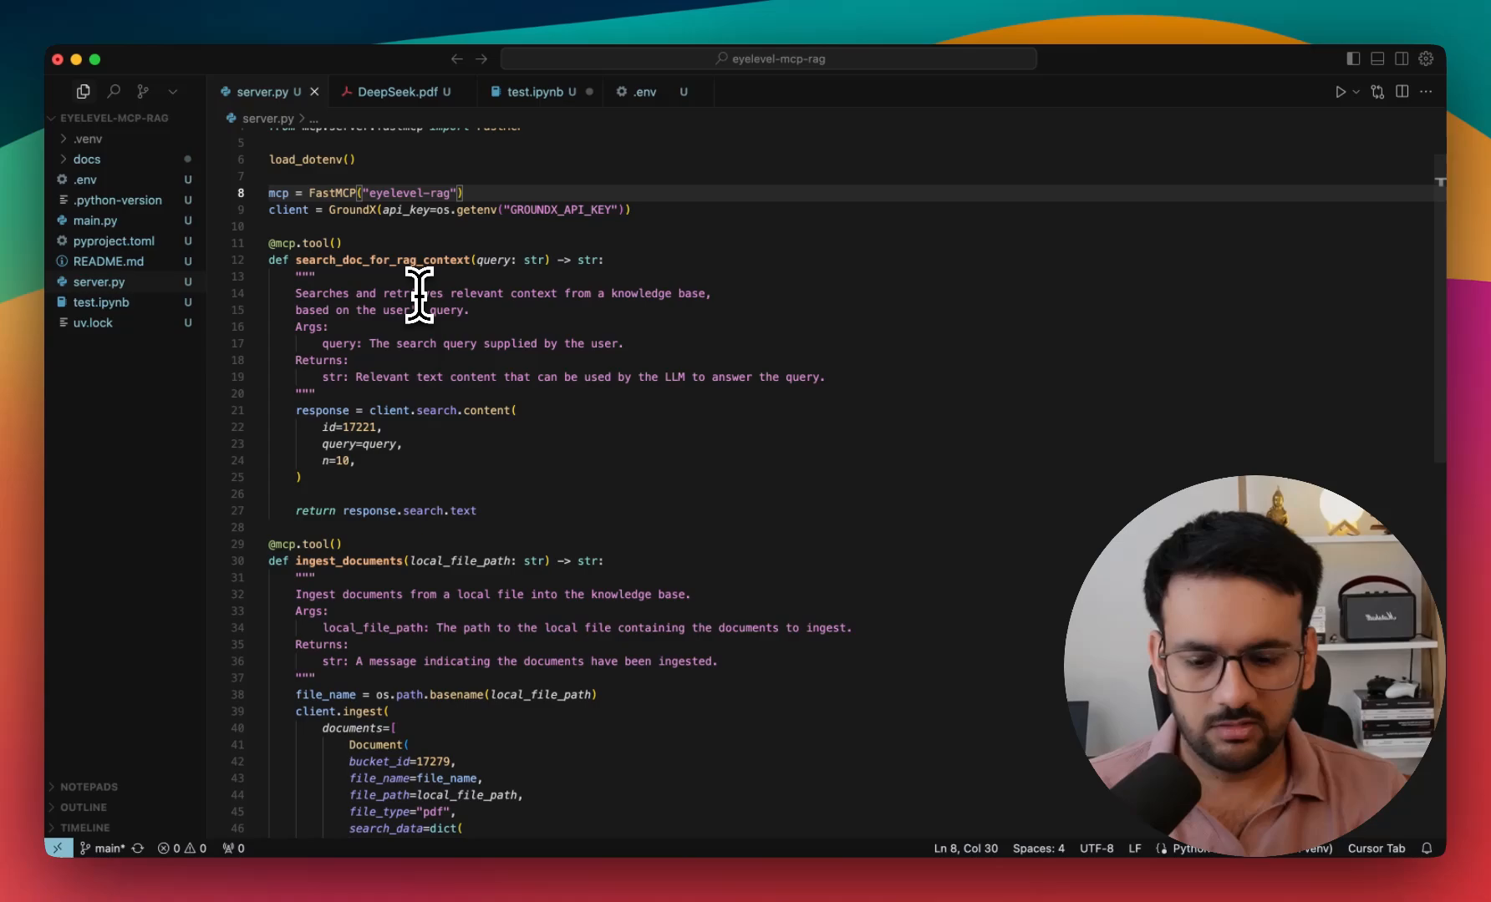
{"action": "double_click", "coordinate": [422, 278]}
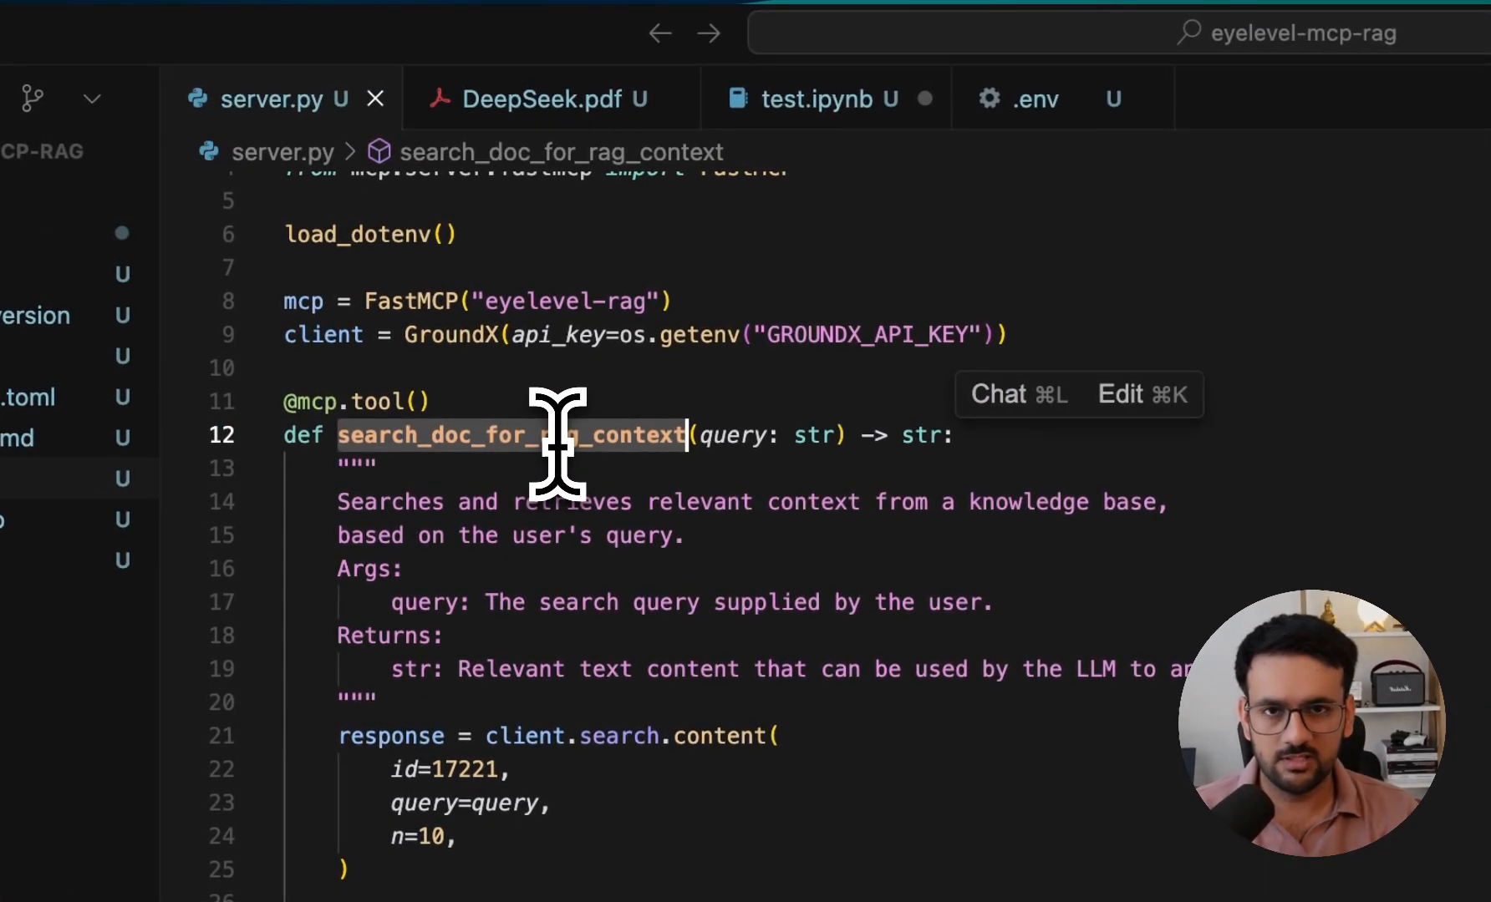
{"action": "scroll", "coordinate": [547, 433], "scroll_direction": "down", "scroll_amount": 5}
{"action": "double_click", "coordinate": [475, 666]}
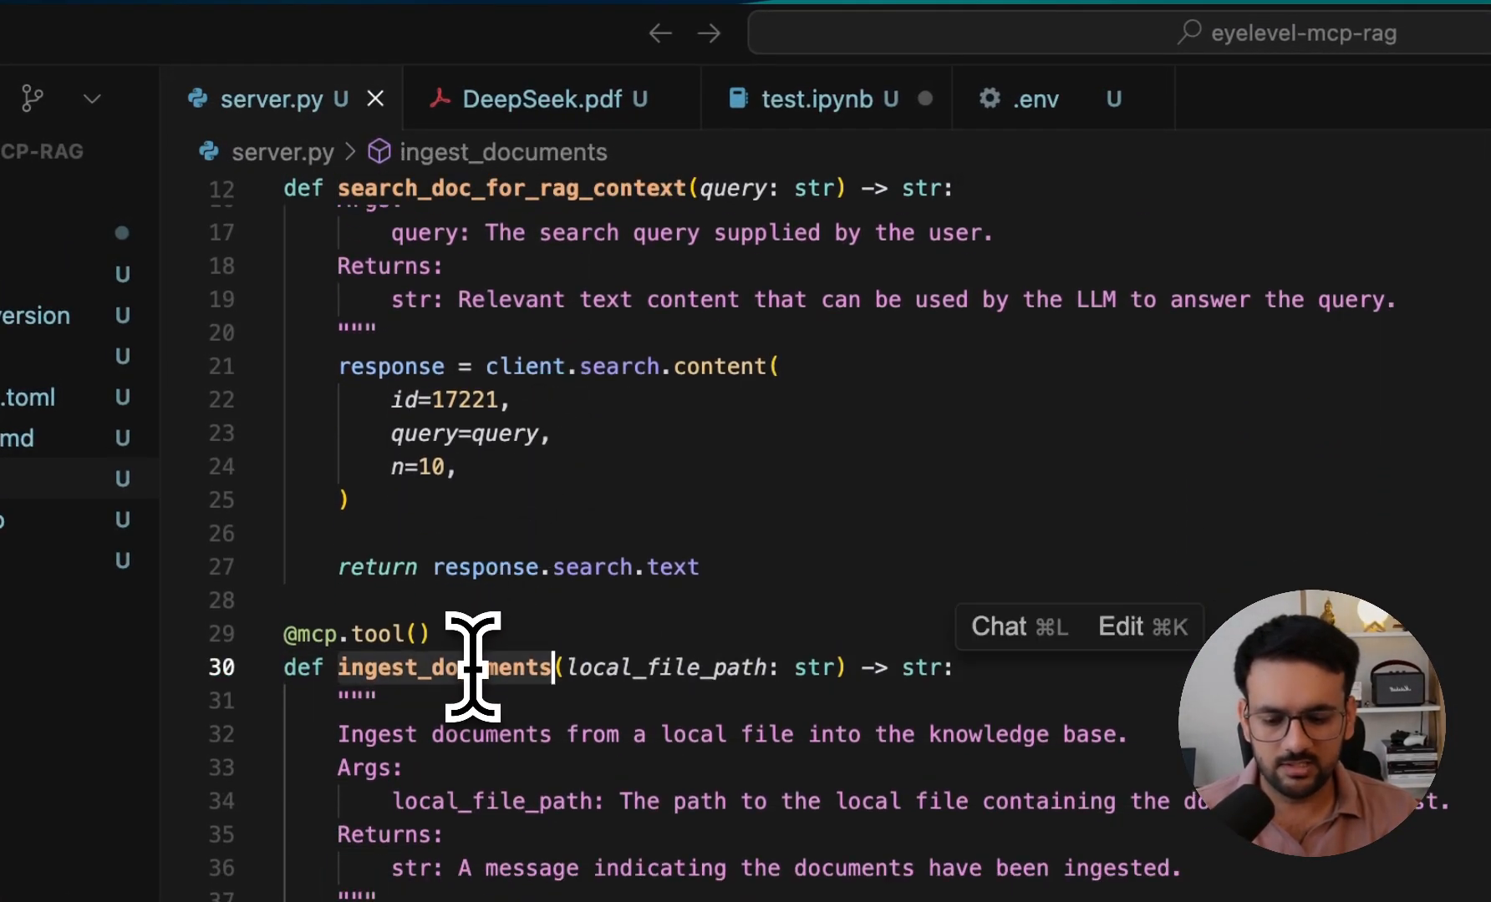
{"action": "scroll", "coordinate": [583, 513], "scroll_direction": "up", "scroll_amount": 5}
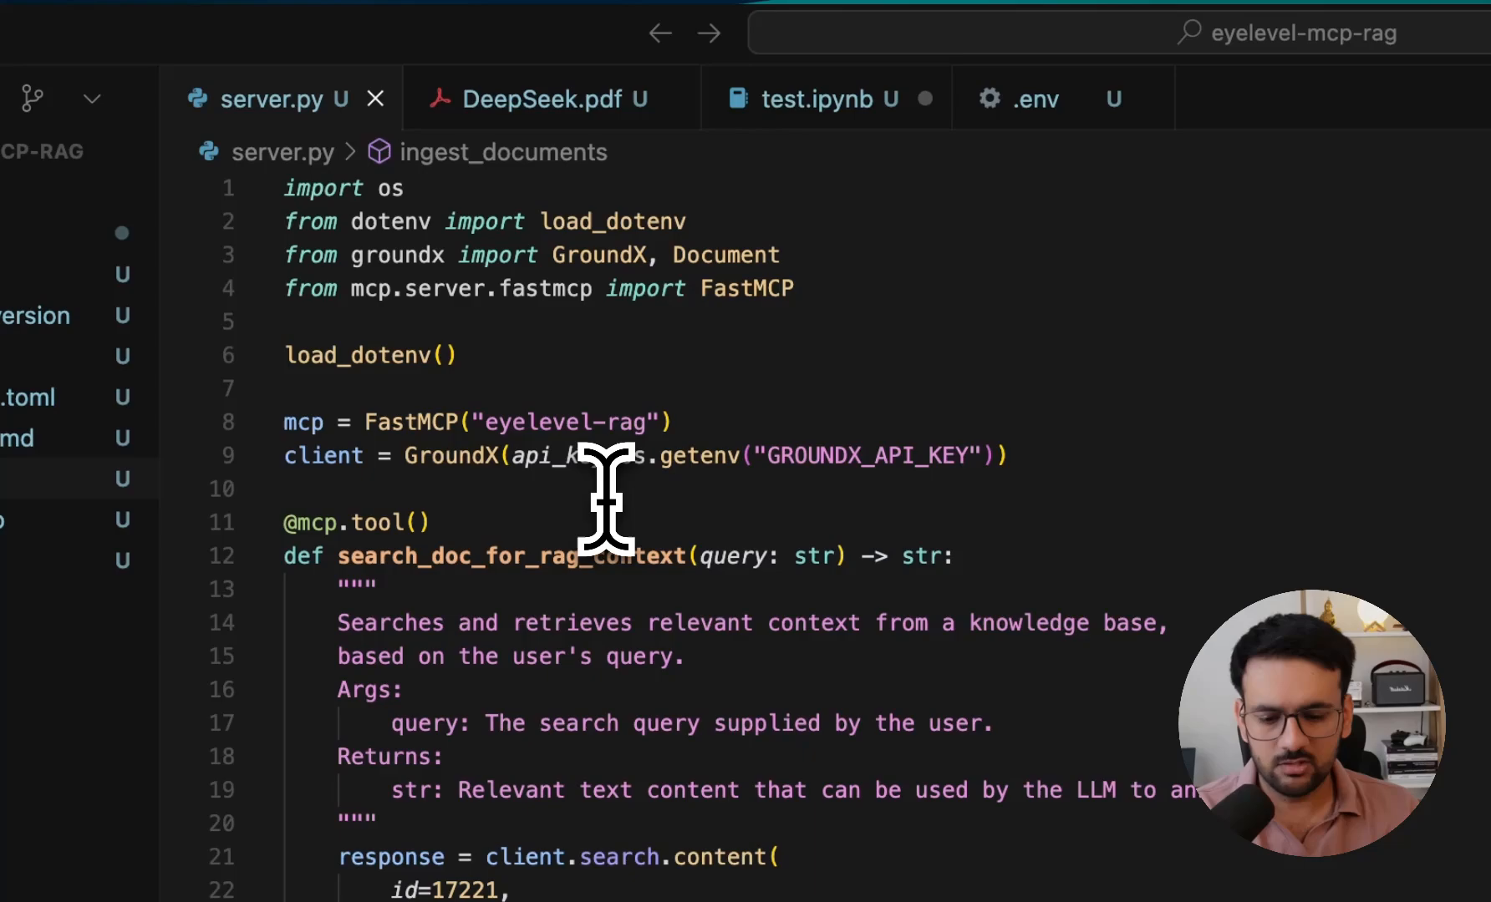
{"action": "mouse_move", "coordinate": [512, 188]}
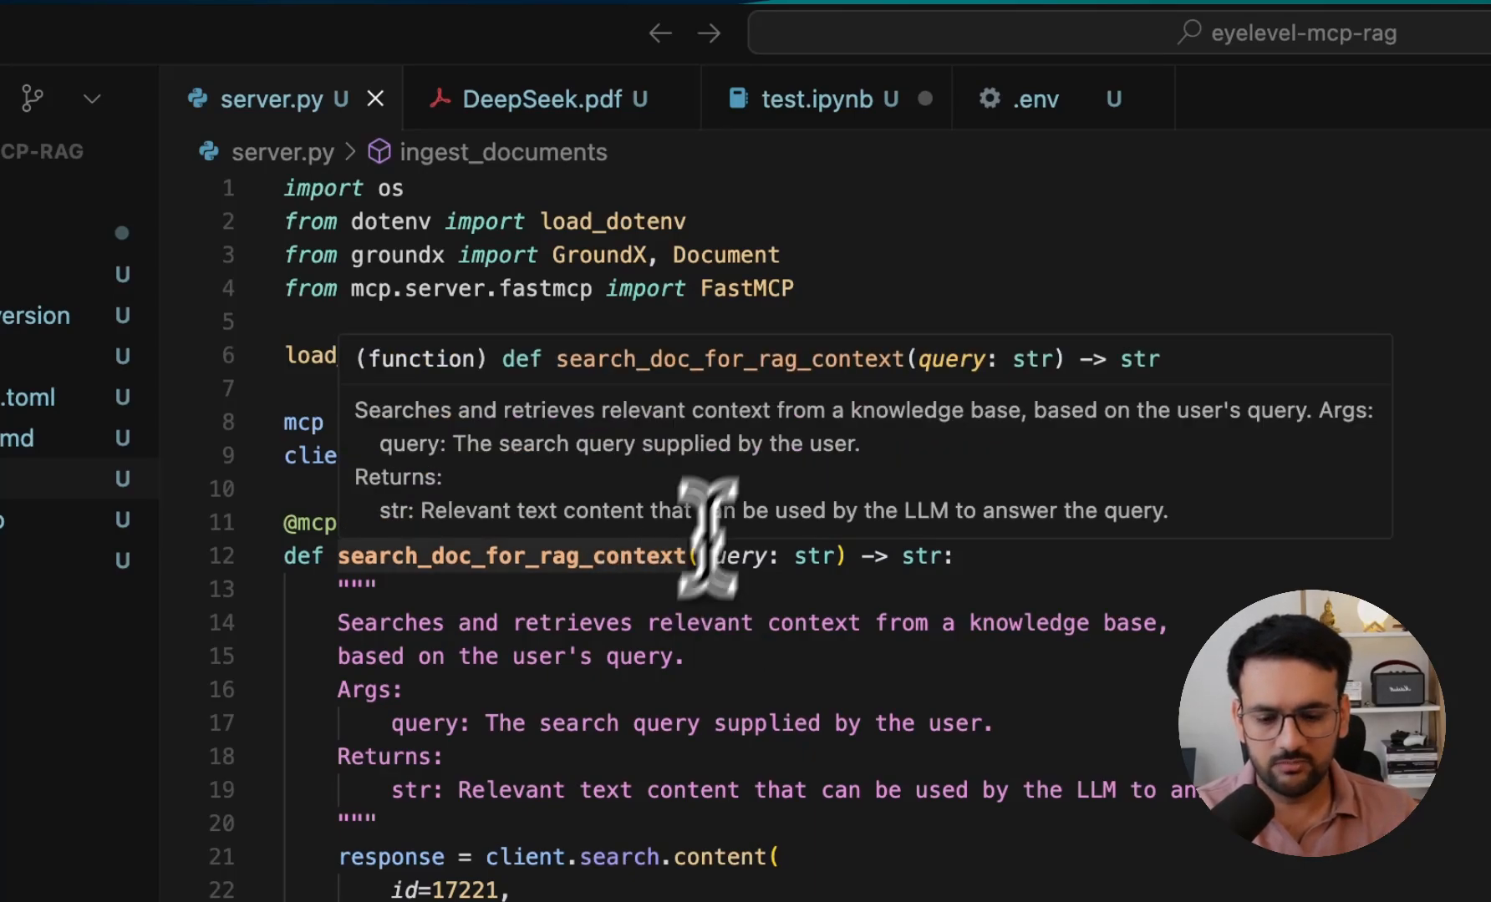
{"action": "left_click", "coordinate": [946, 257]}
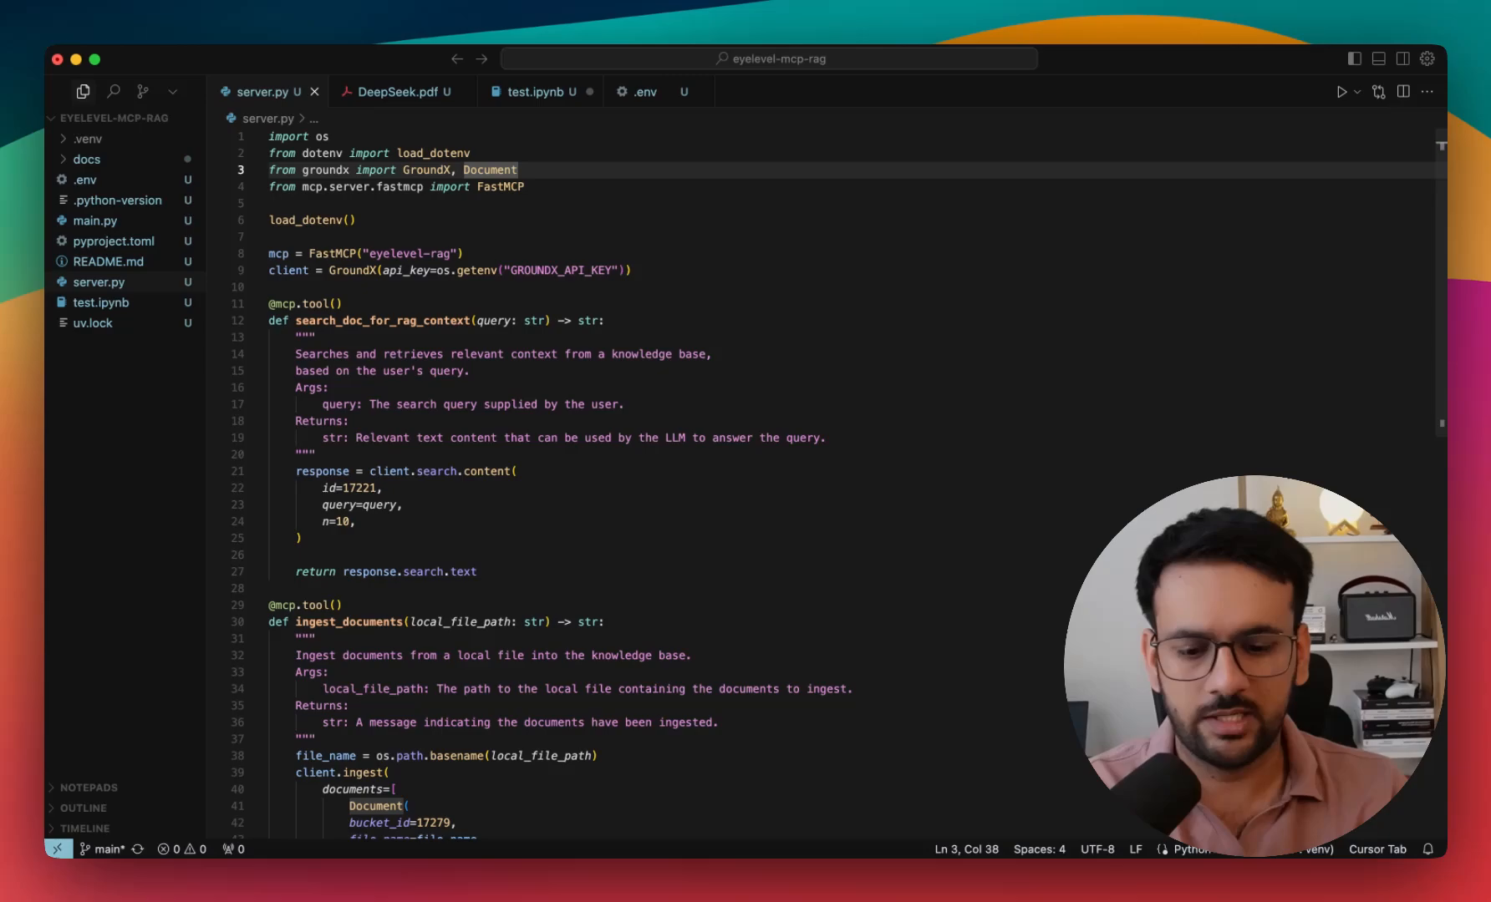
{"action": "left_click", "coordinate": [699, 269]}
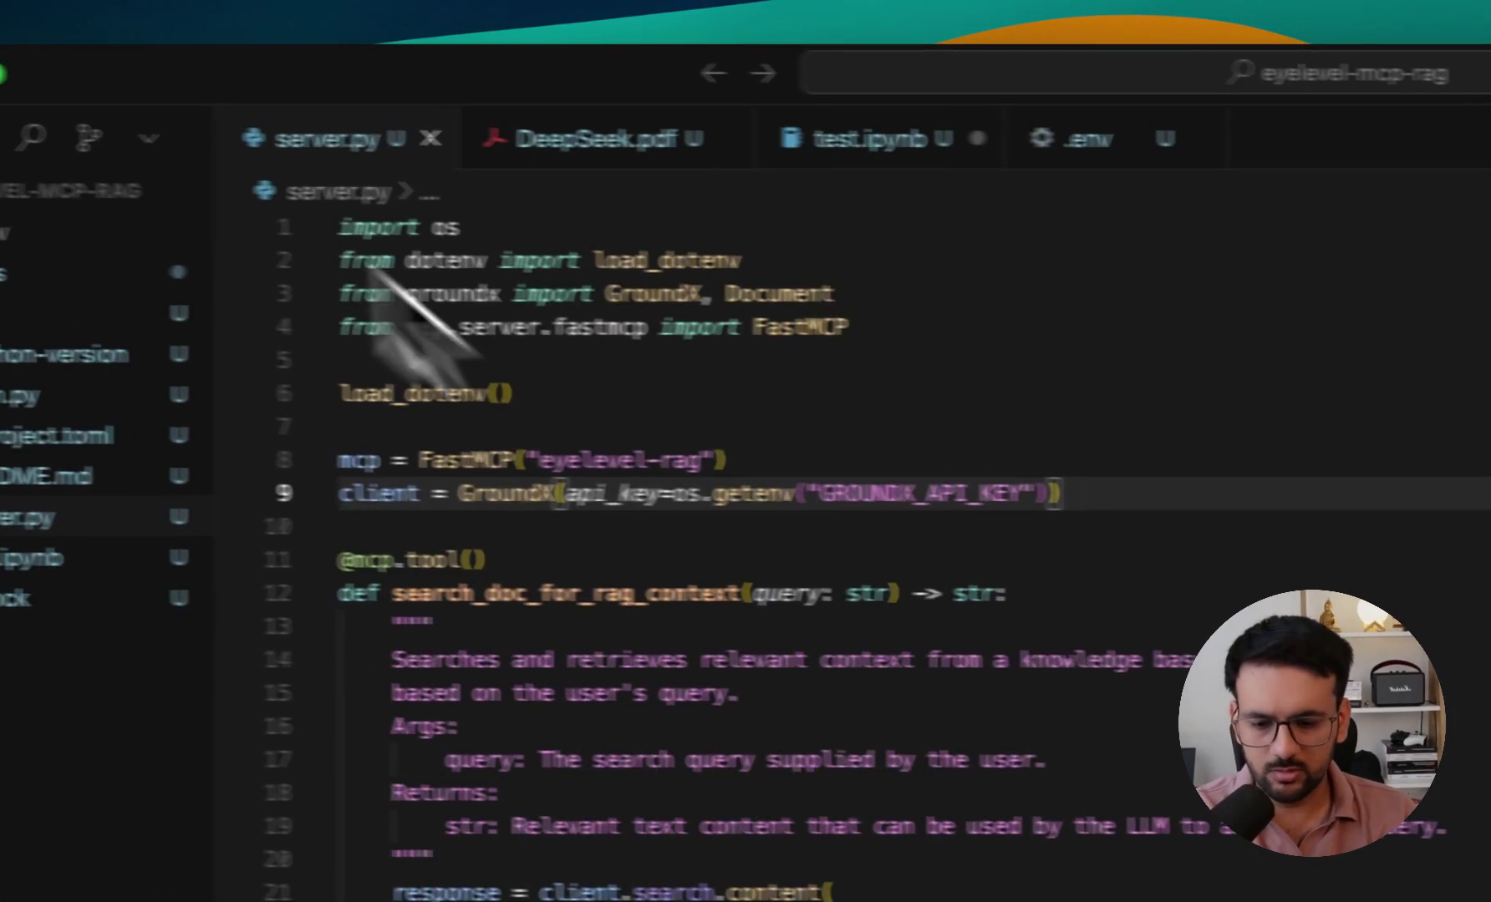
Bring up the MCP page in Cursor Settings.
{"action": "left_click", "coordinate": [113, 23]}
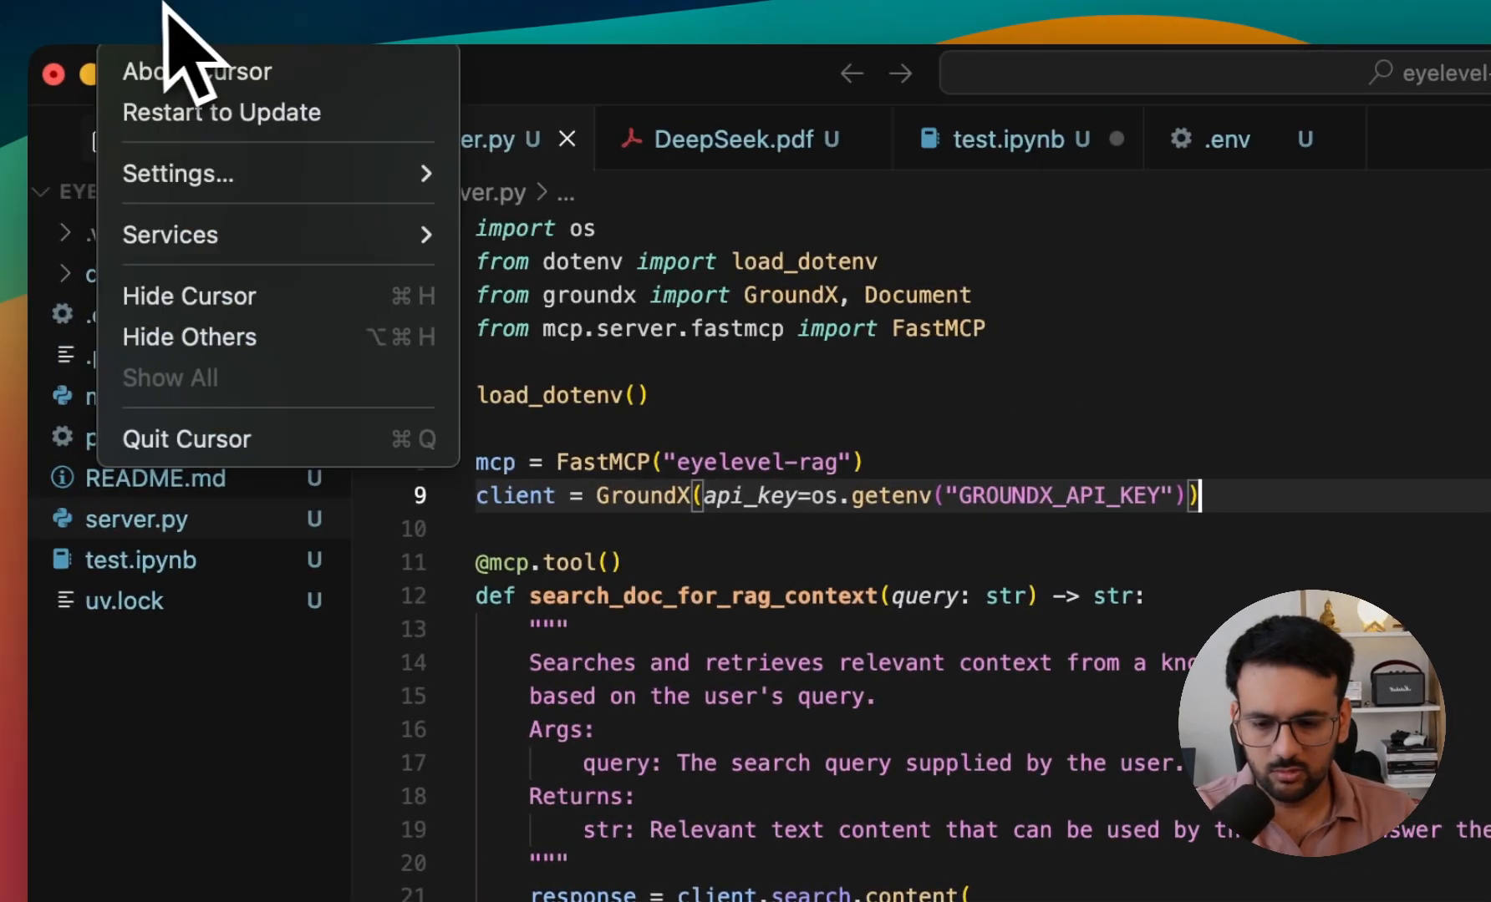
{"action": "mouse_move", "coordinate": [196, 174]}
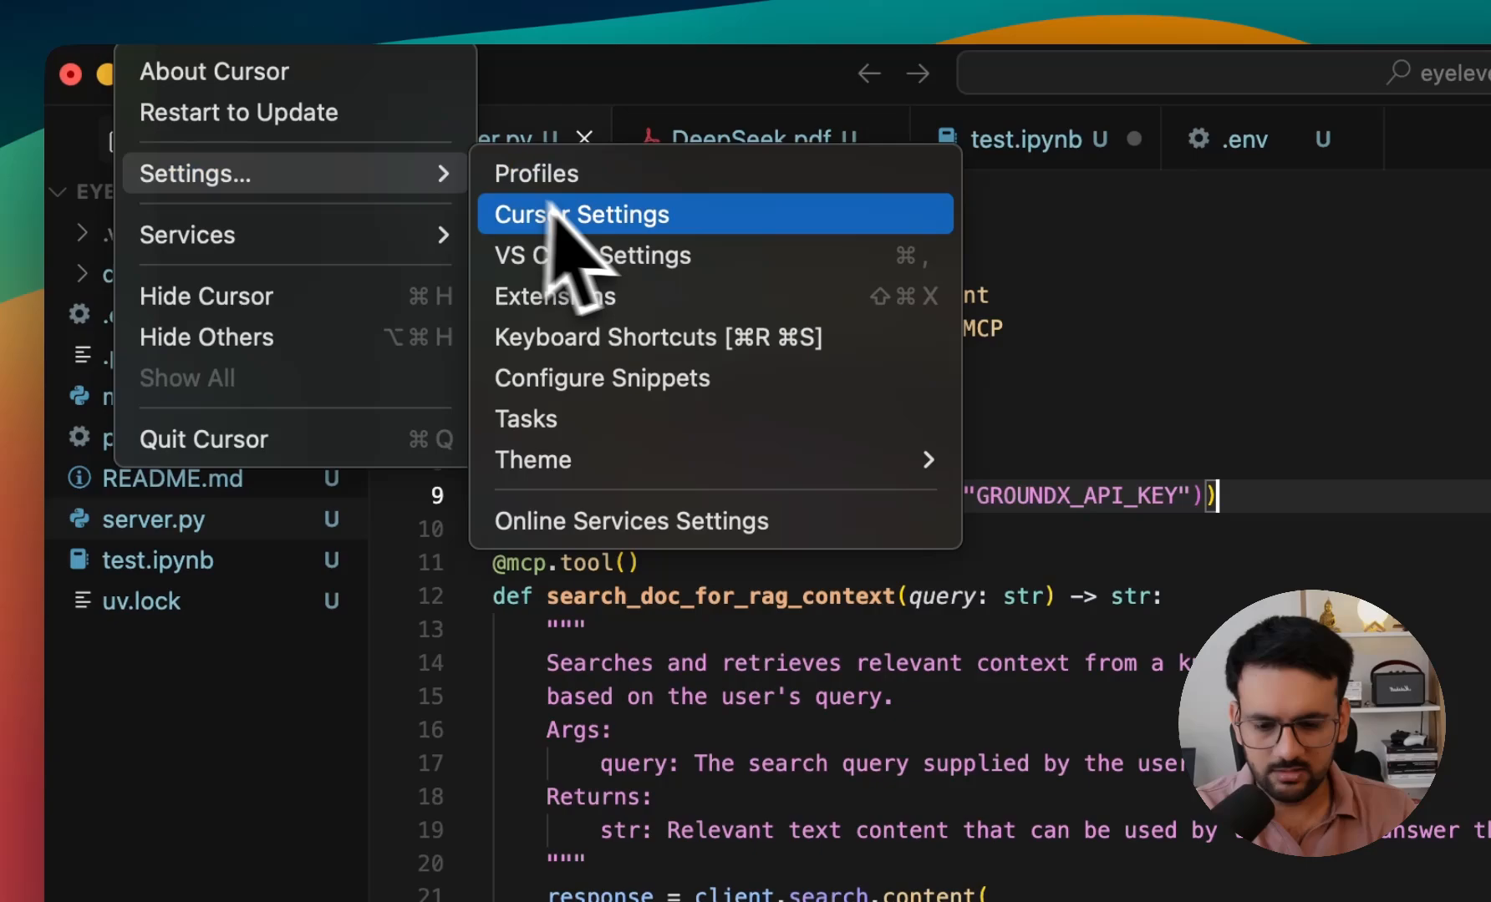
{"action": "left_click", "coordinate": [598, 227]}
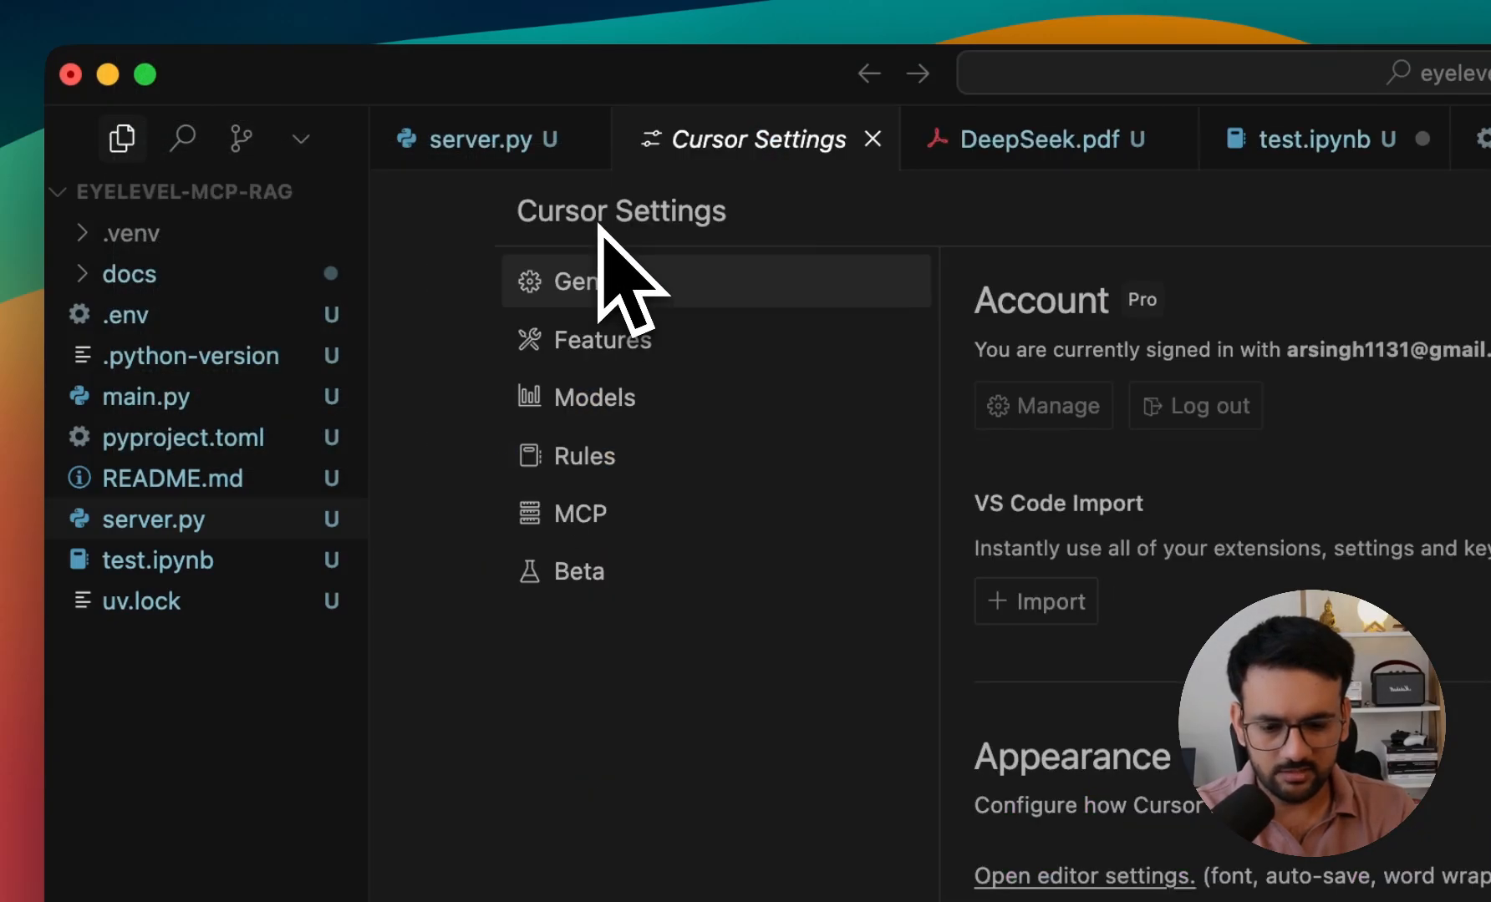
{"action": "left_click", "coordinate": [422, 525]}
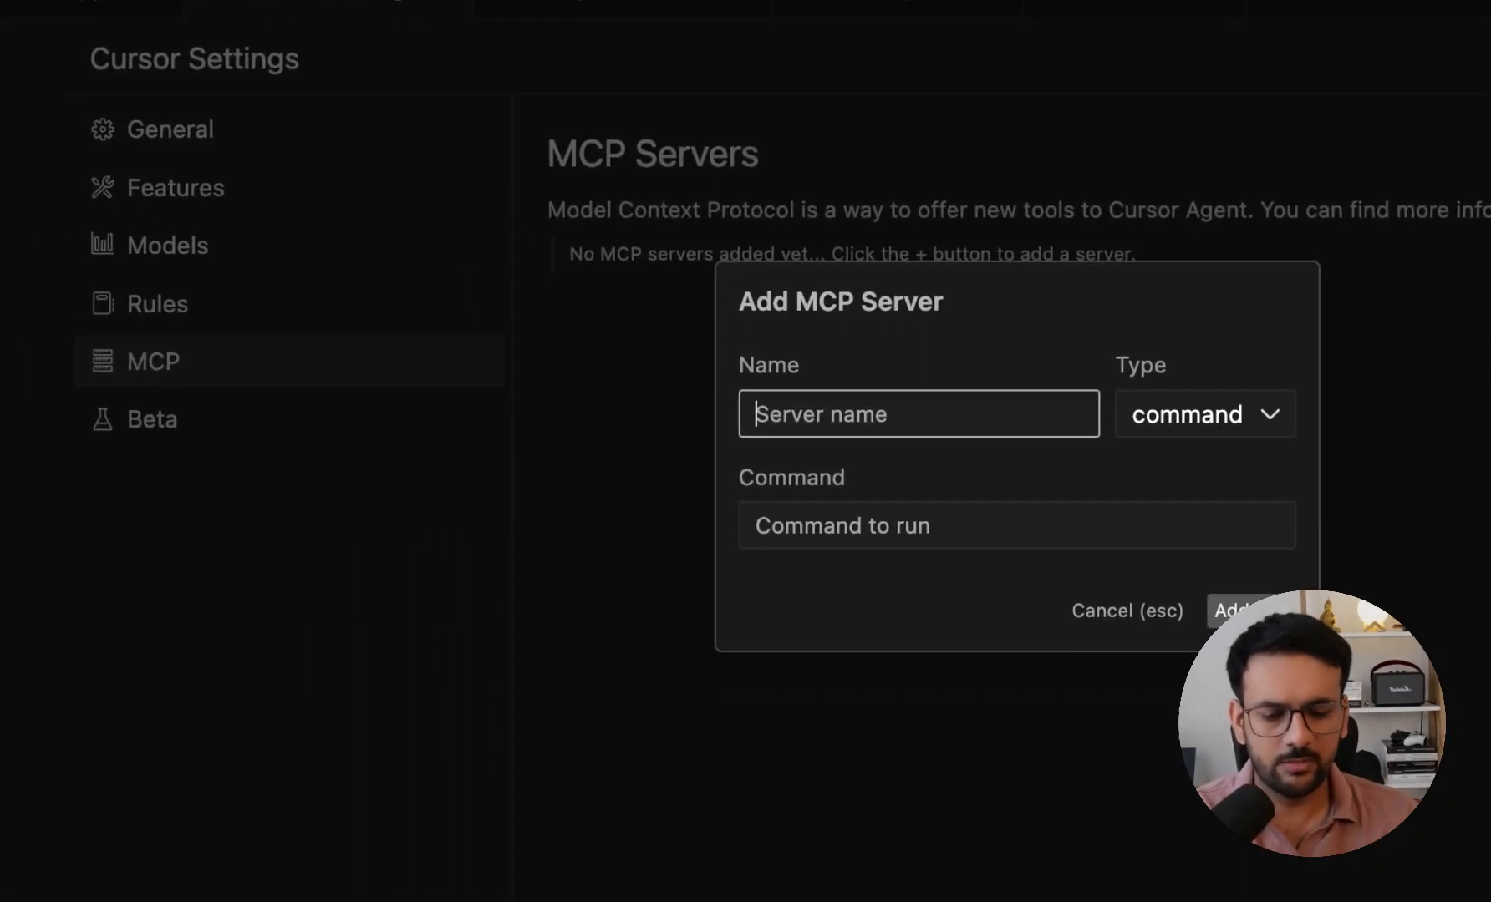
{"action": "type", "text": "eyeleval-rag"}
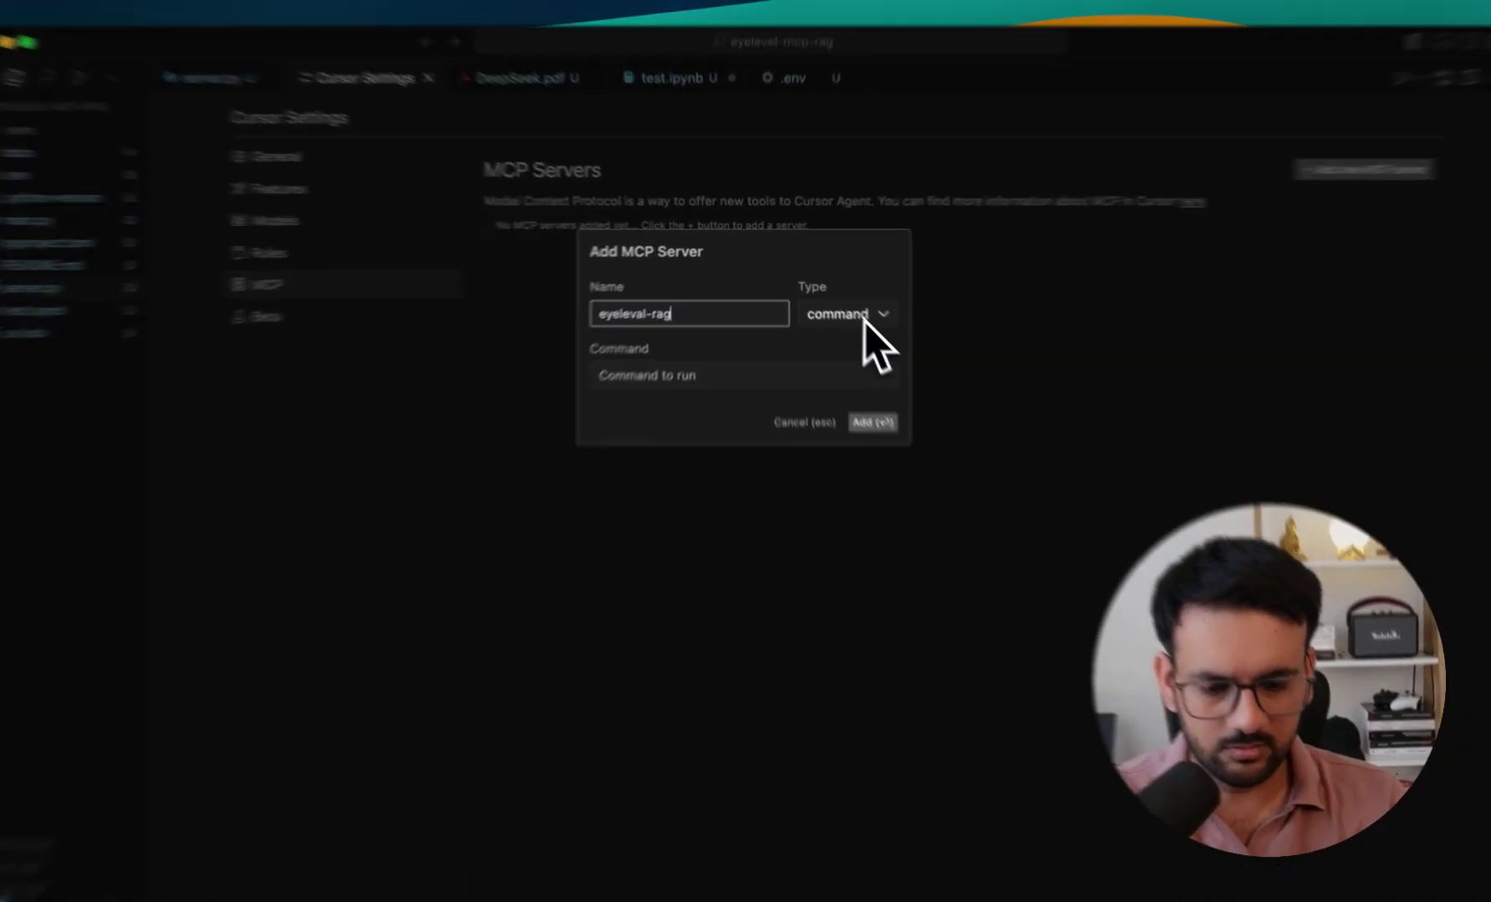
Add the eyeleval-rag MCP server as a command type running 'uv run server.py'.
{"action": "left_click", "coordinate": [864, 324]}
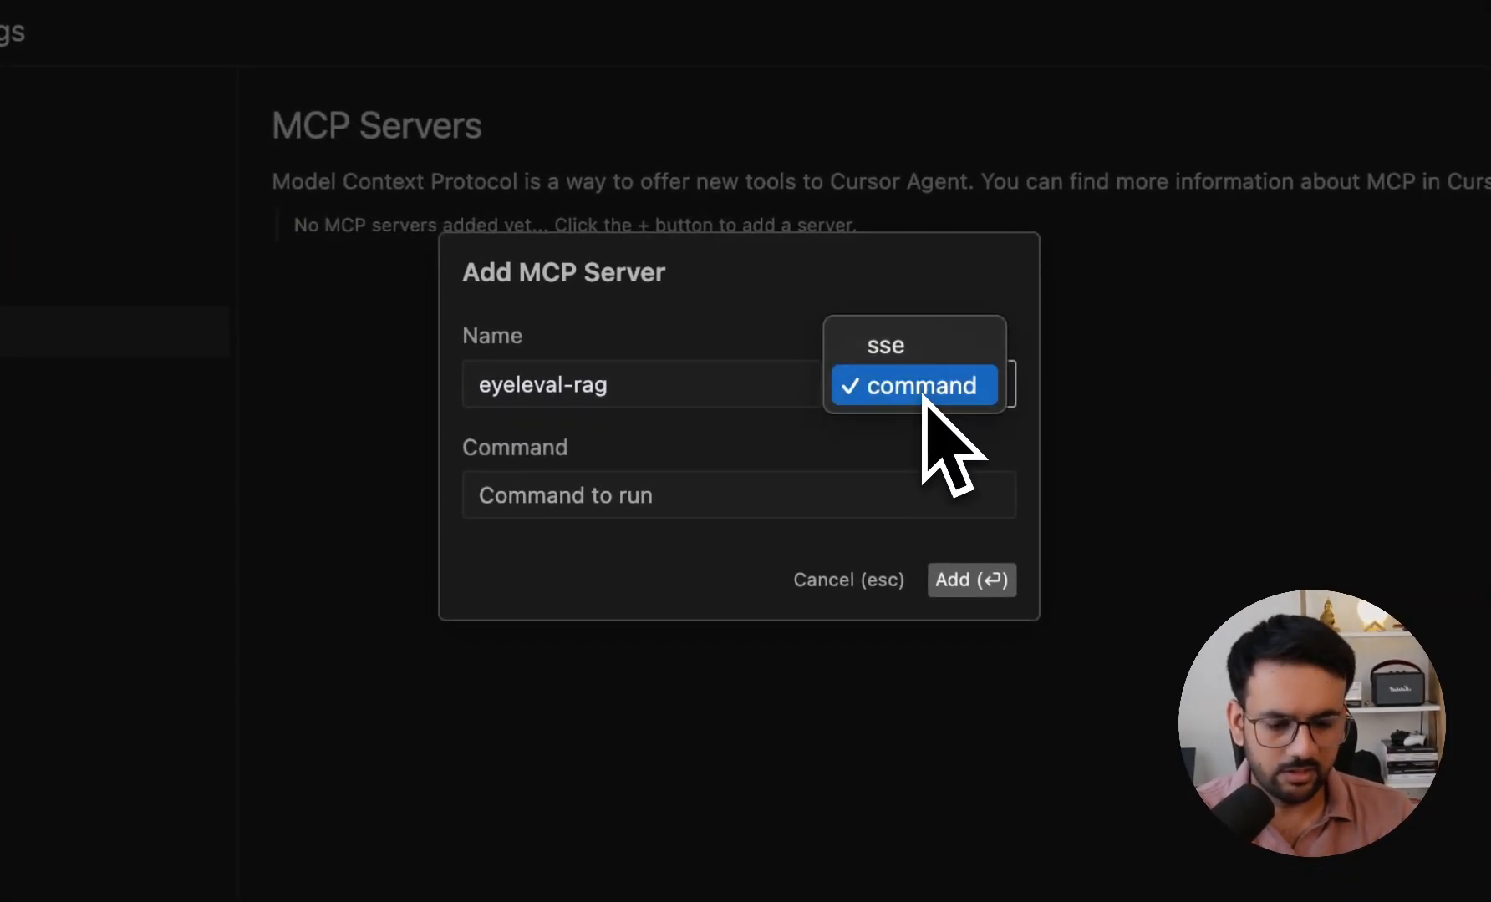
{"action": "left_click", "coordinate": [864, 323]}
{"action": "left_click", "coordinate": [570, 498]}
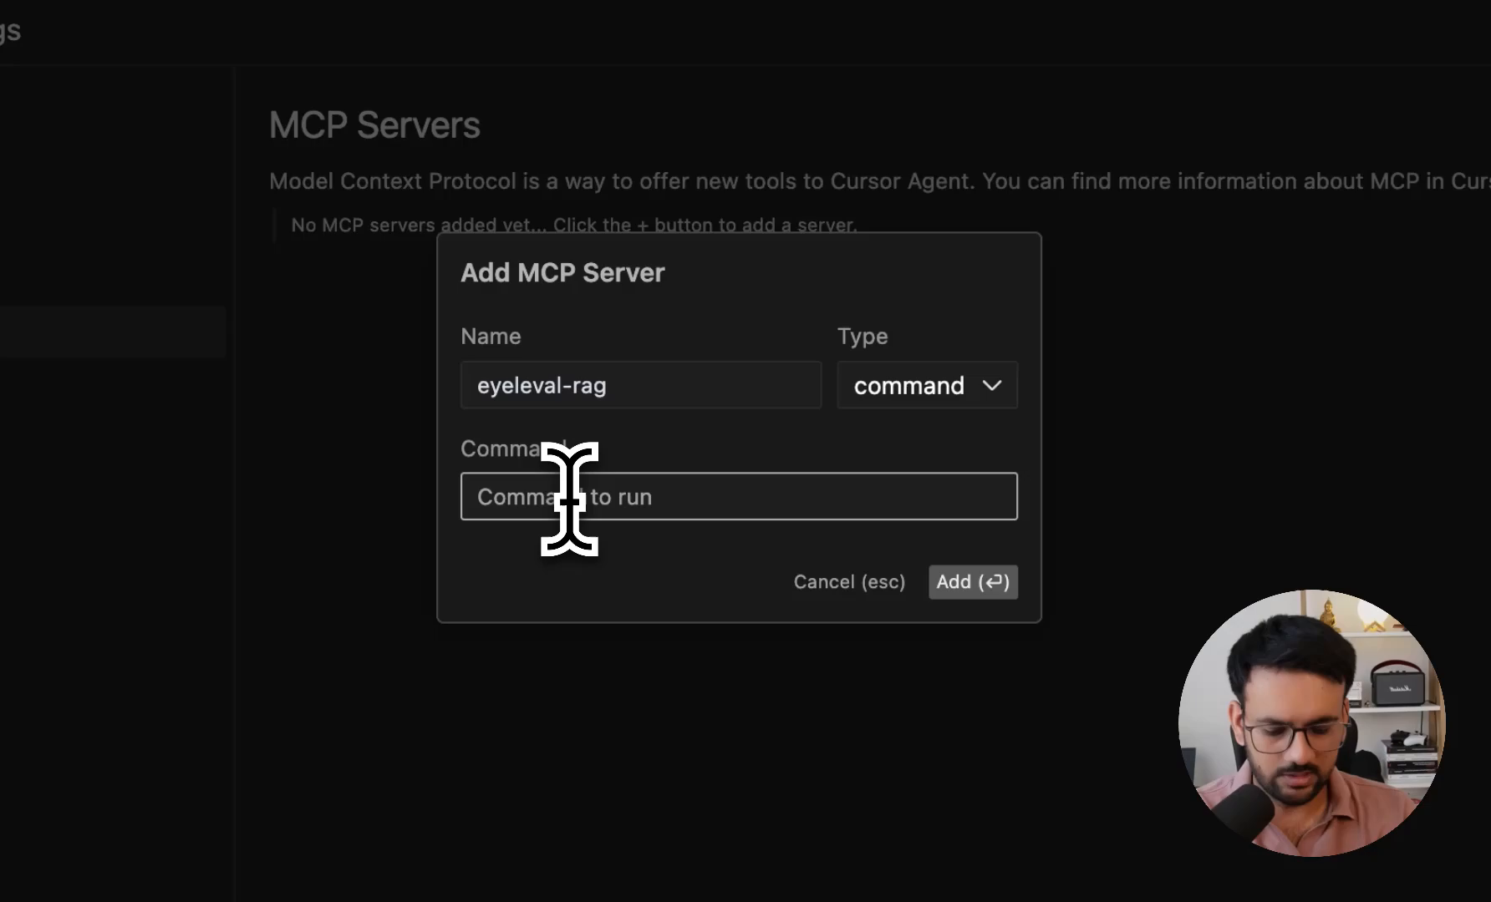
{"action": "type", "text": "uv --directory /Users/akshay/Eigen/ai-engineering-hub/eyelevel-mcp-rag run server.py"}
{"action": "key", "text": "Home"}
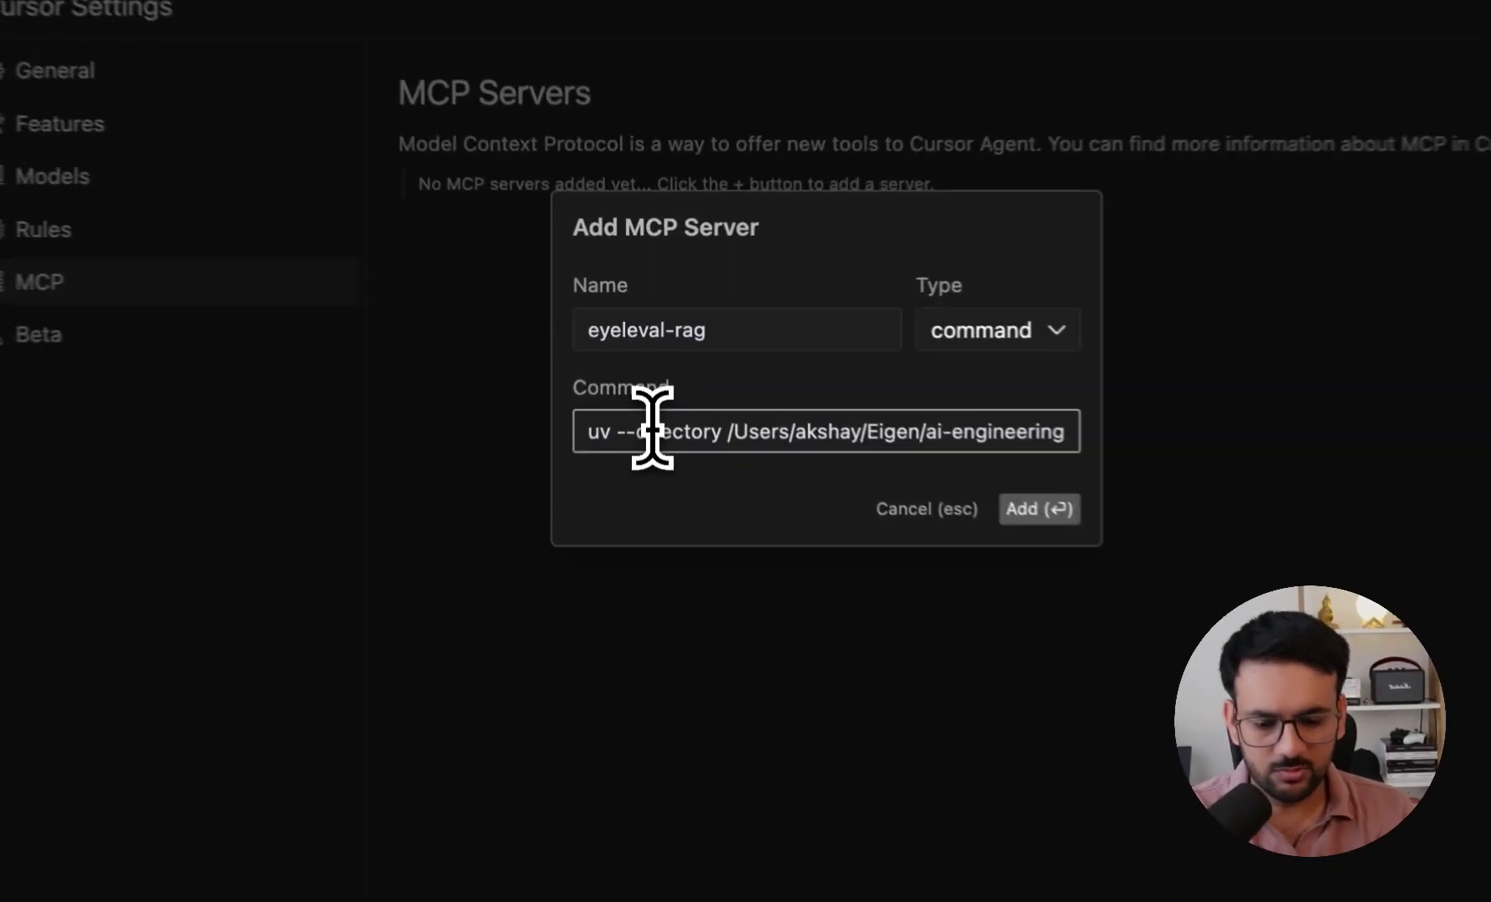
{"action": "double_click", "coordinate": [639, 361]}
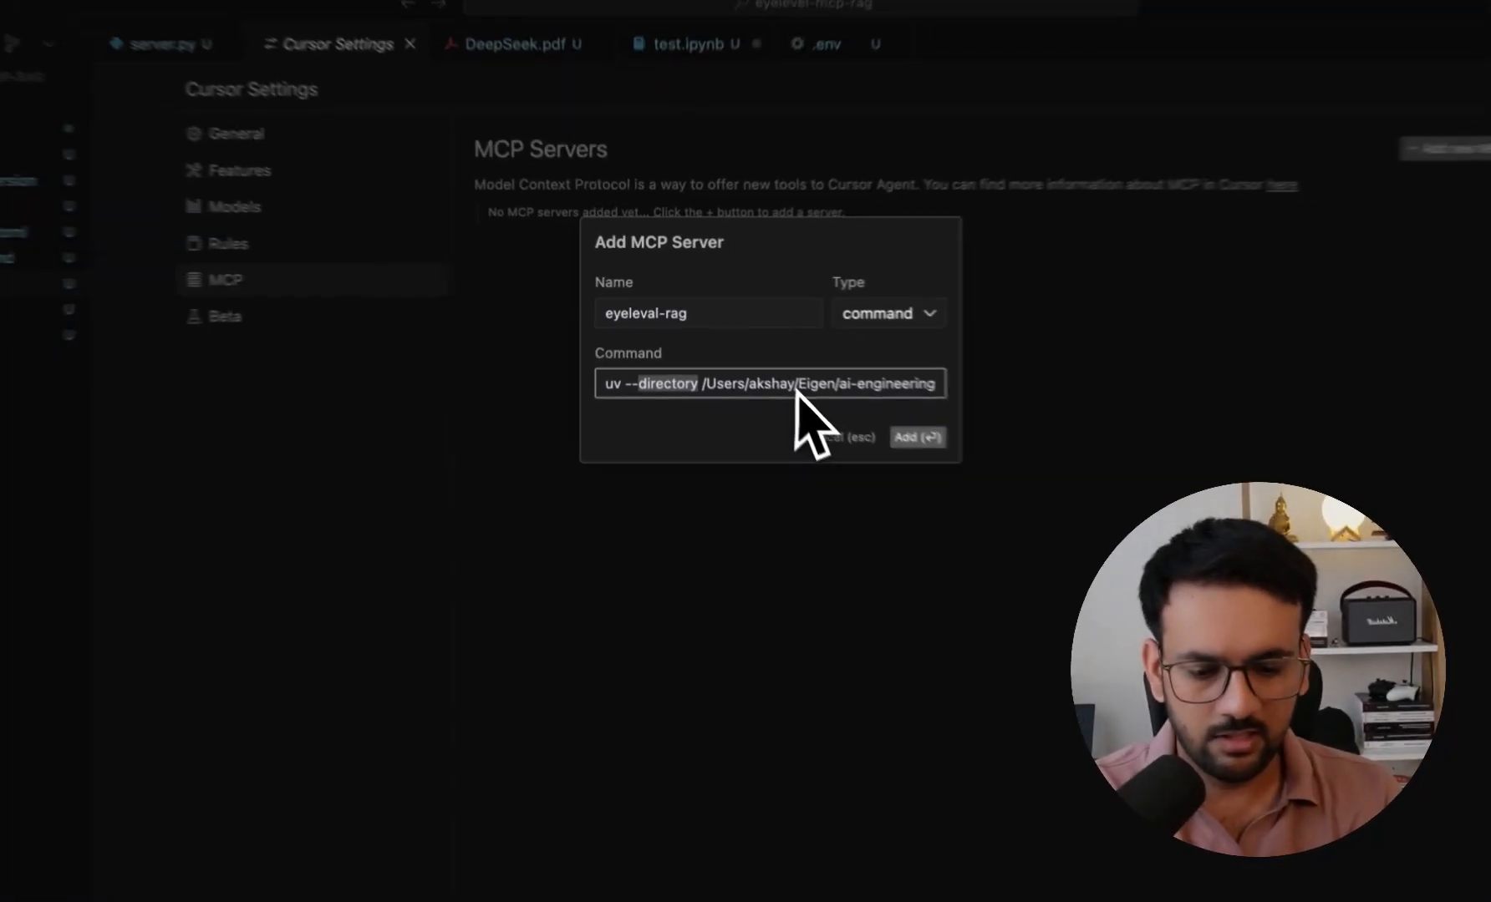
{"action": "key", "text": "End"}
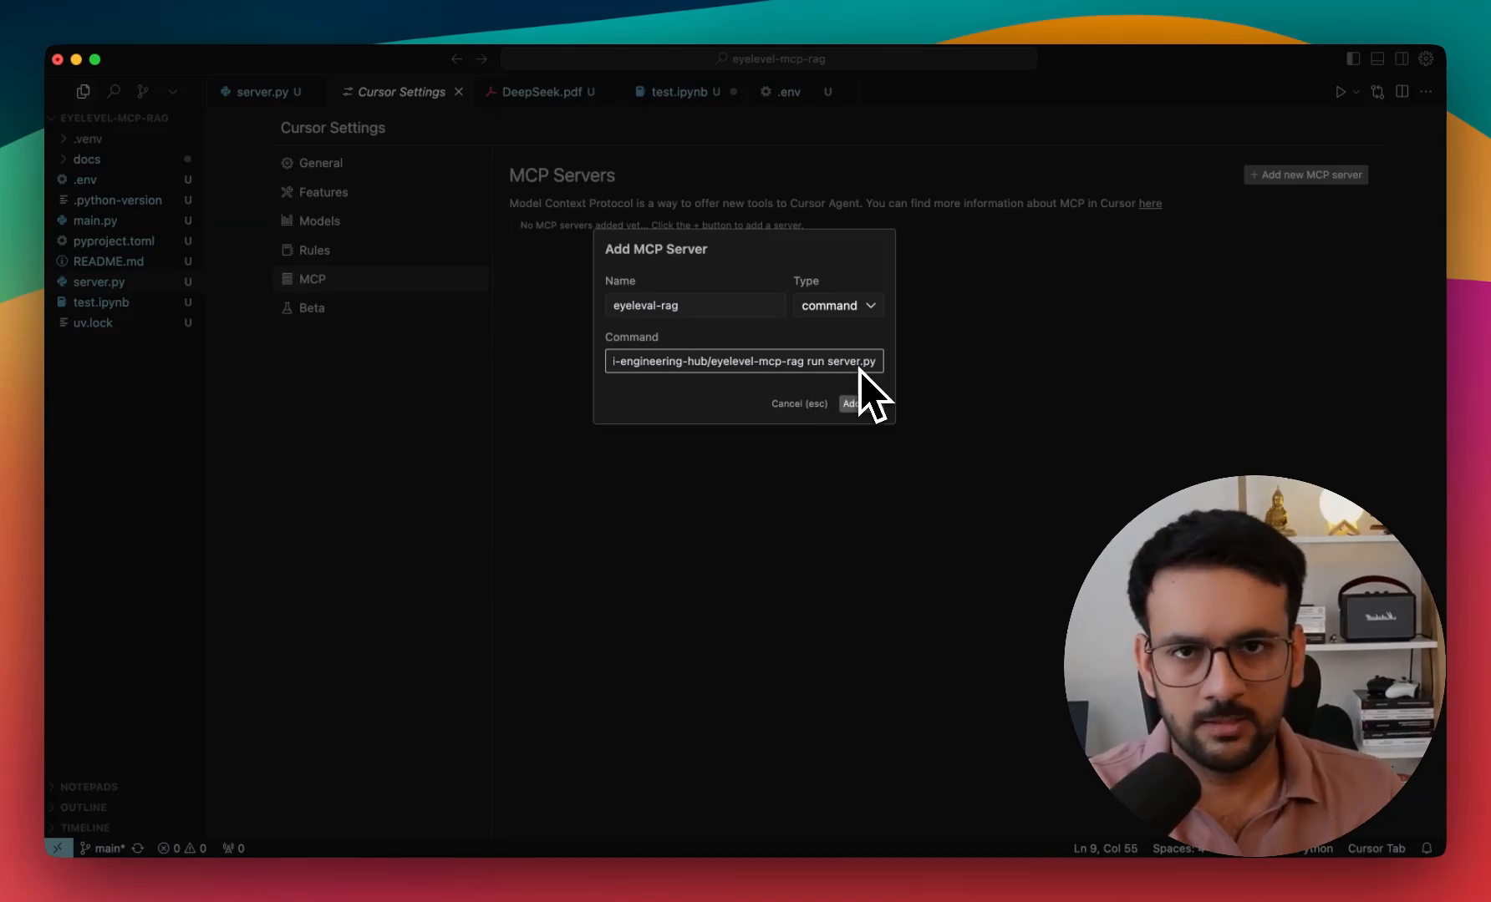
{"action": "left_click", "coordinate": [872, 405]}
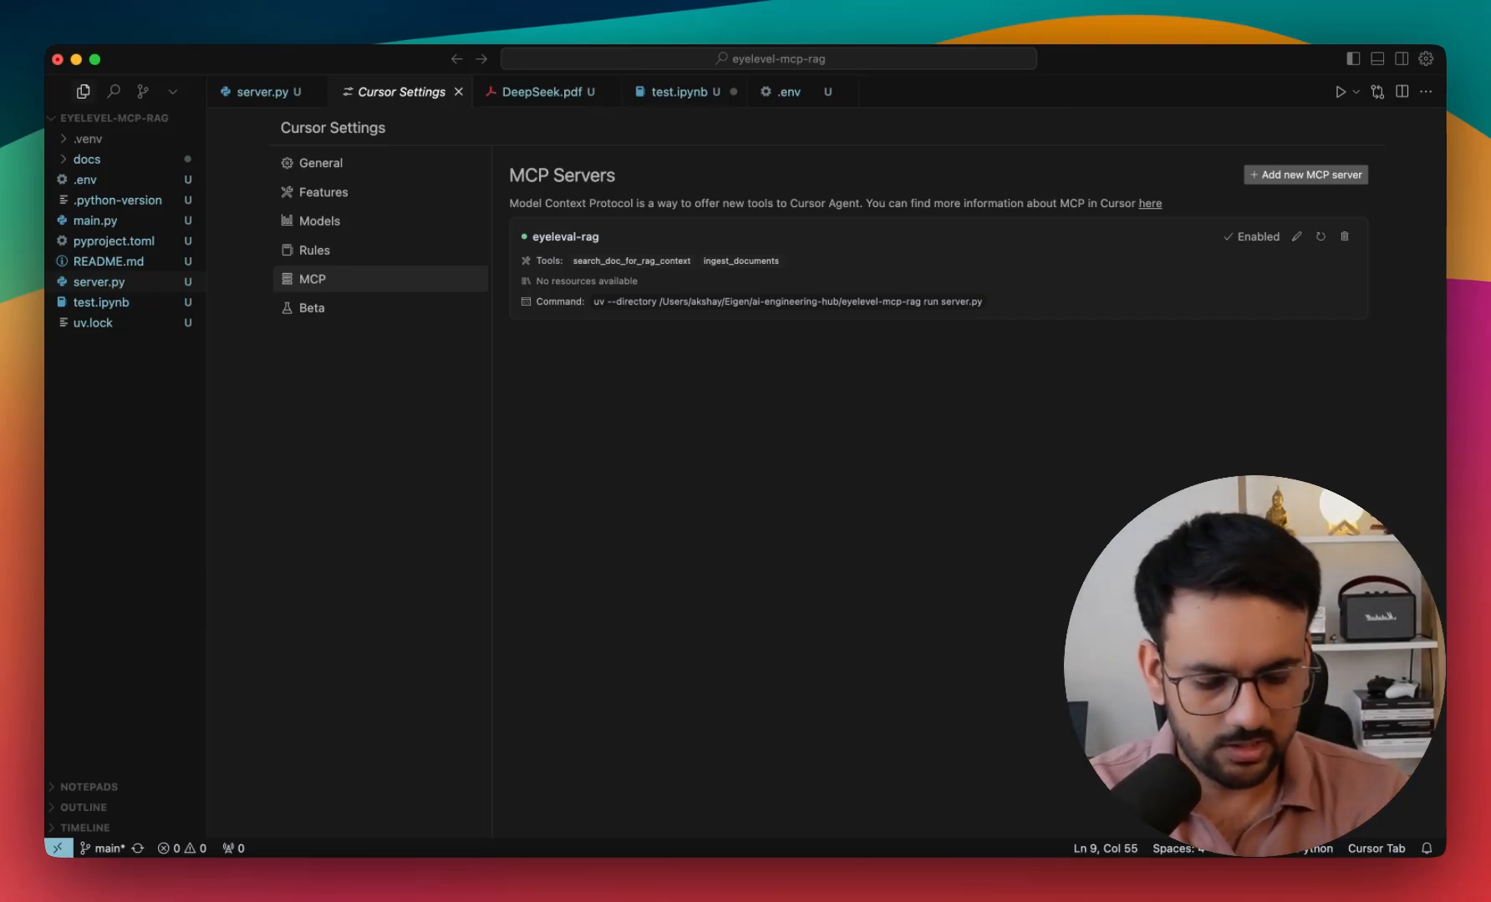
Bring up the AI chat beside the MCP settings and keep it in Agent mode.
{"action": "key", "text": "super+l"}
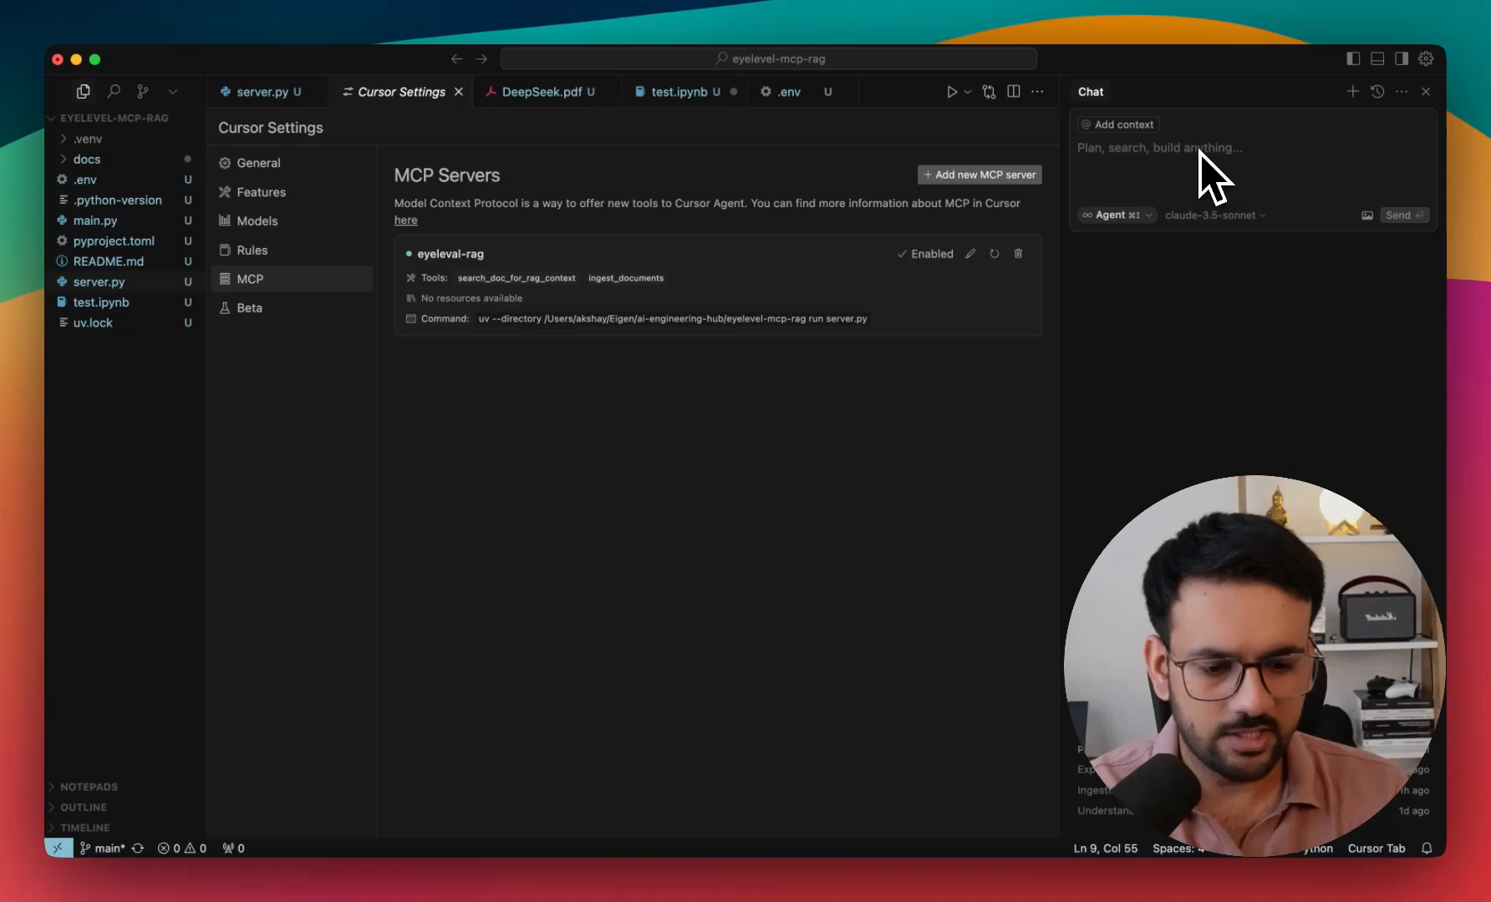
{"action": "left_click", "coordinate": [1115, 216]}
{"action": "left_click", "coordinate": [1125, 218]}
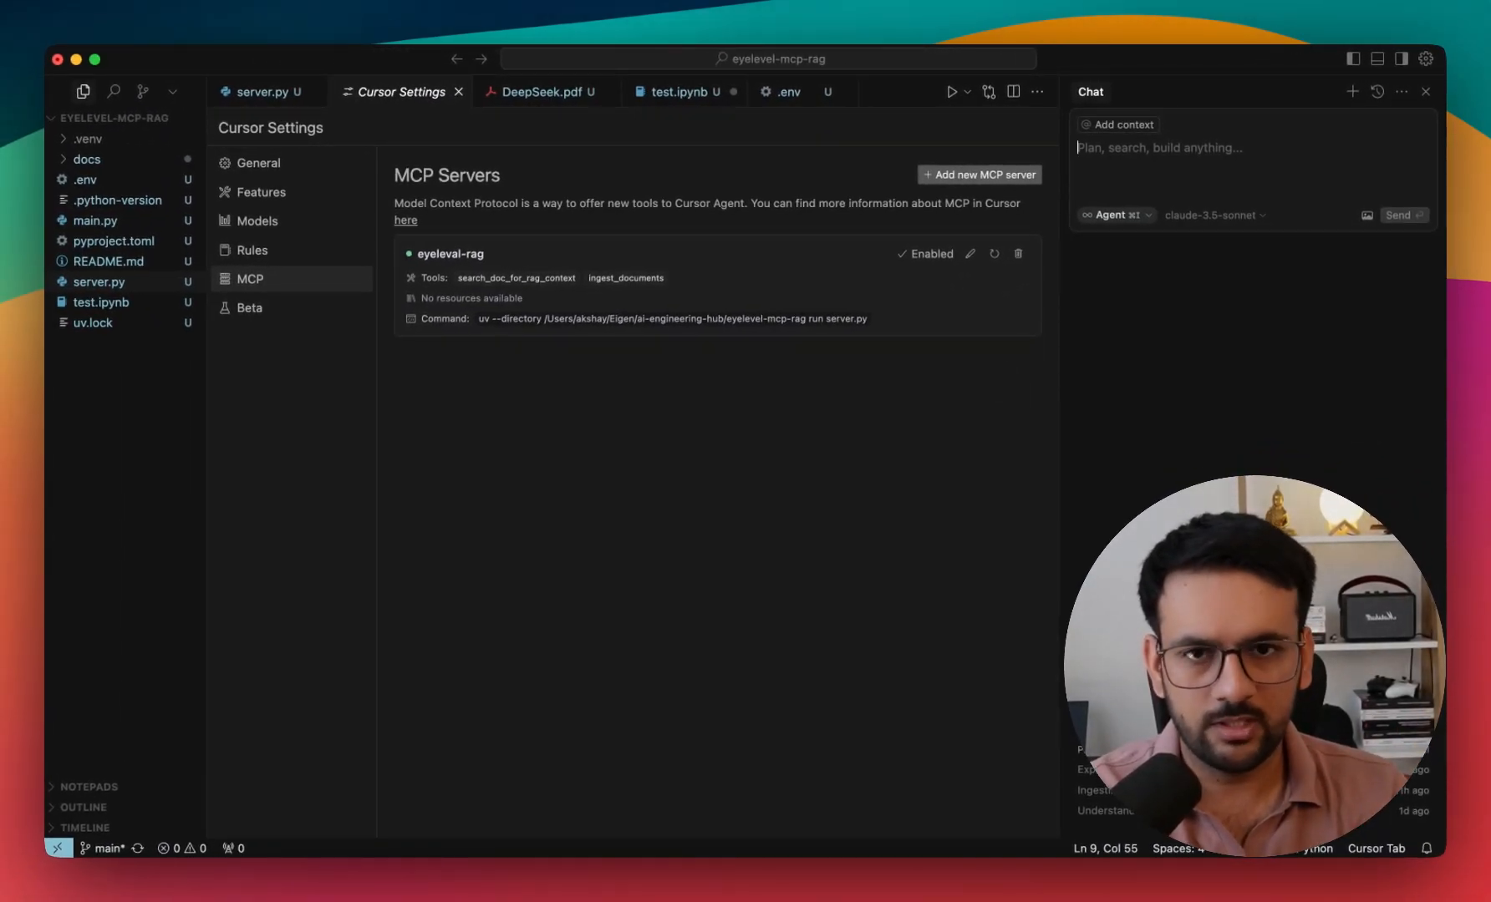
{"action": "scroll", "coordinate": [884, 321], "scroll_direction": "down", "scroll_amount": 1}
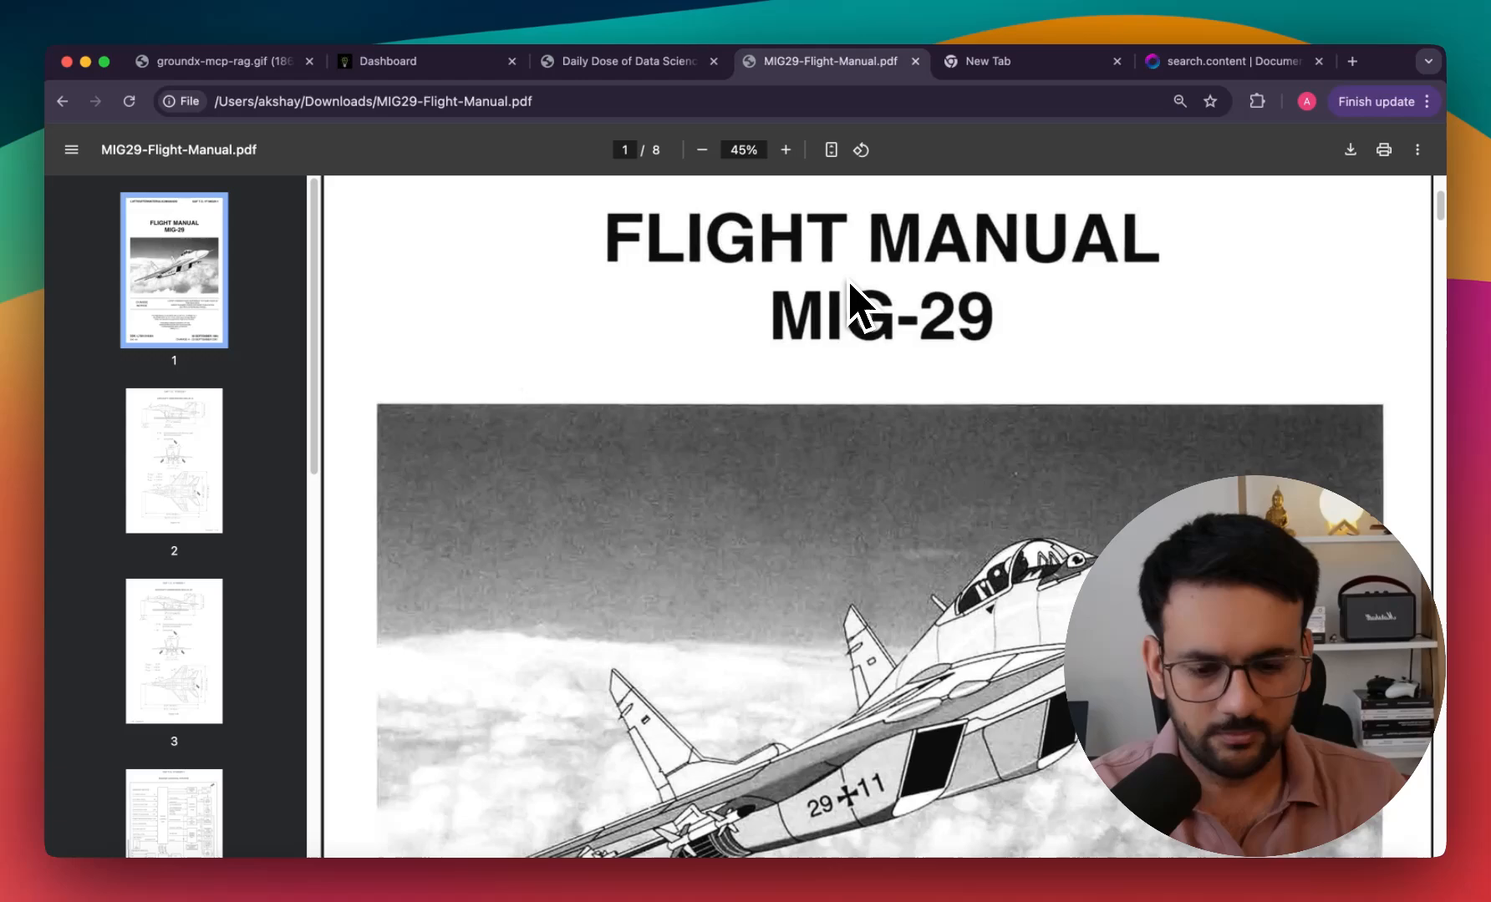
{"action": "scroll", "coordinate": [854, 310], "scroll_direction": "up", "scroll_amount": 2}
{"action": "scroll", "coordinate": [861, 350], "scroll_direction": "down", "scroll_amount": 5}
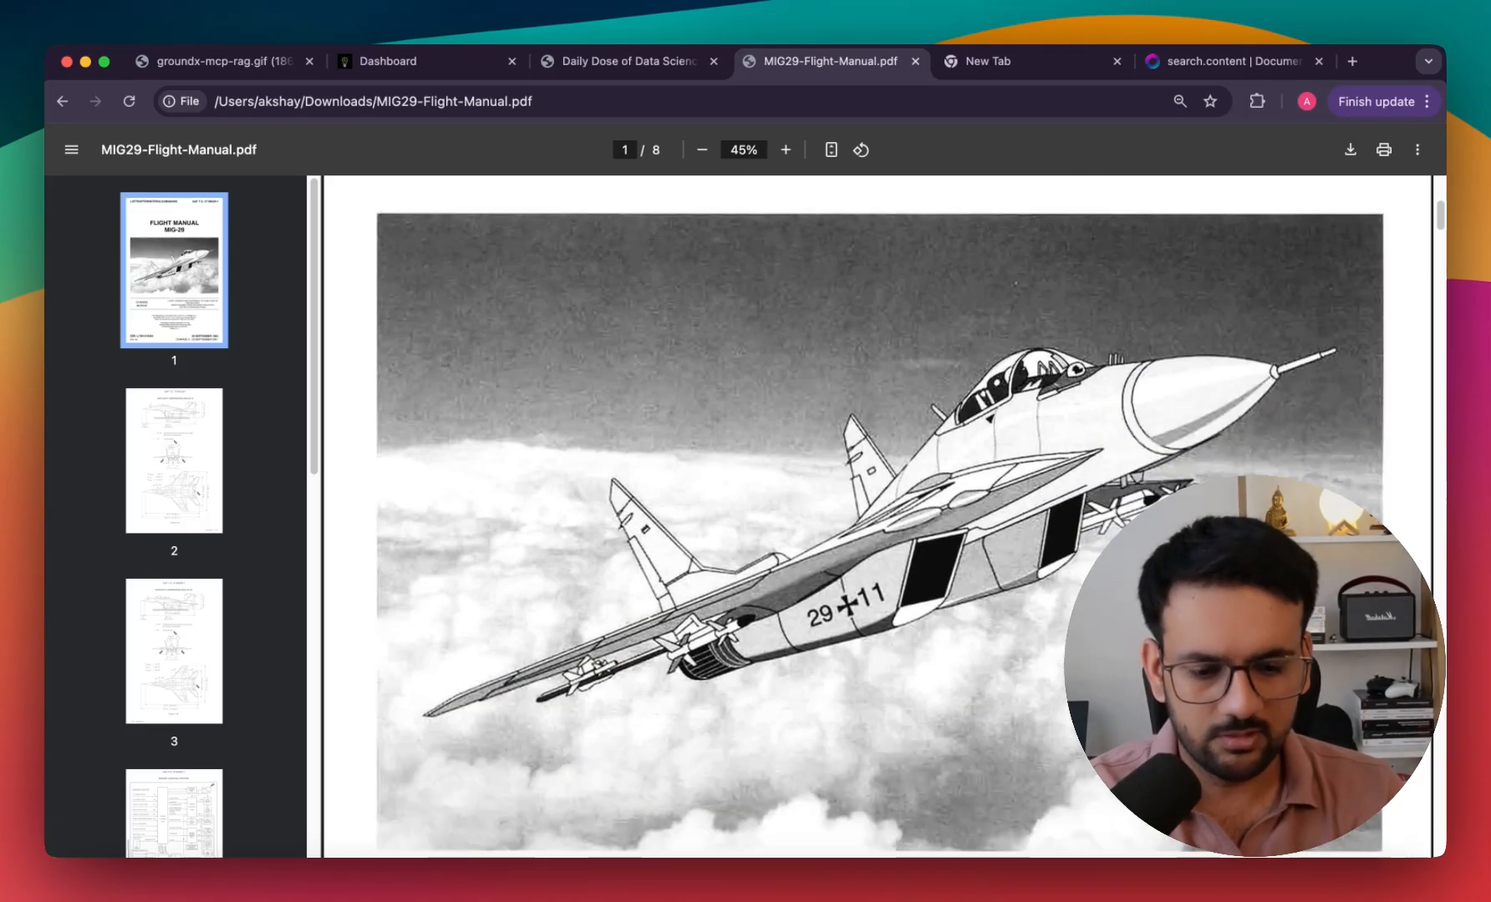
{"action": "scroll", "coordinate": [868, 431], "scroll_direction": "down", "scroll_amount": 2}
{"action": "scroll", "coordinate": [871, 472], "scroll_direction": "down", "scroll_amount": 5}
{"action": "scroll", "coordinate": [872, 472], "scroll_direction": "down", "scroll_amount": 5}
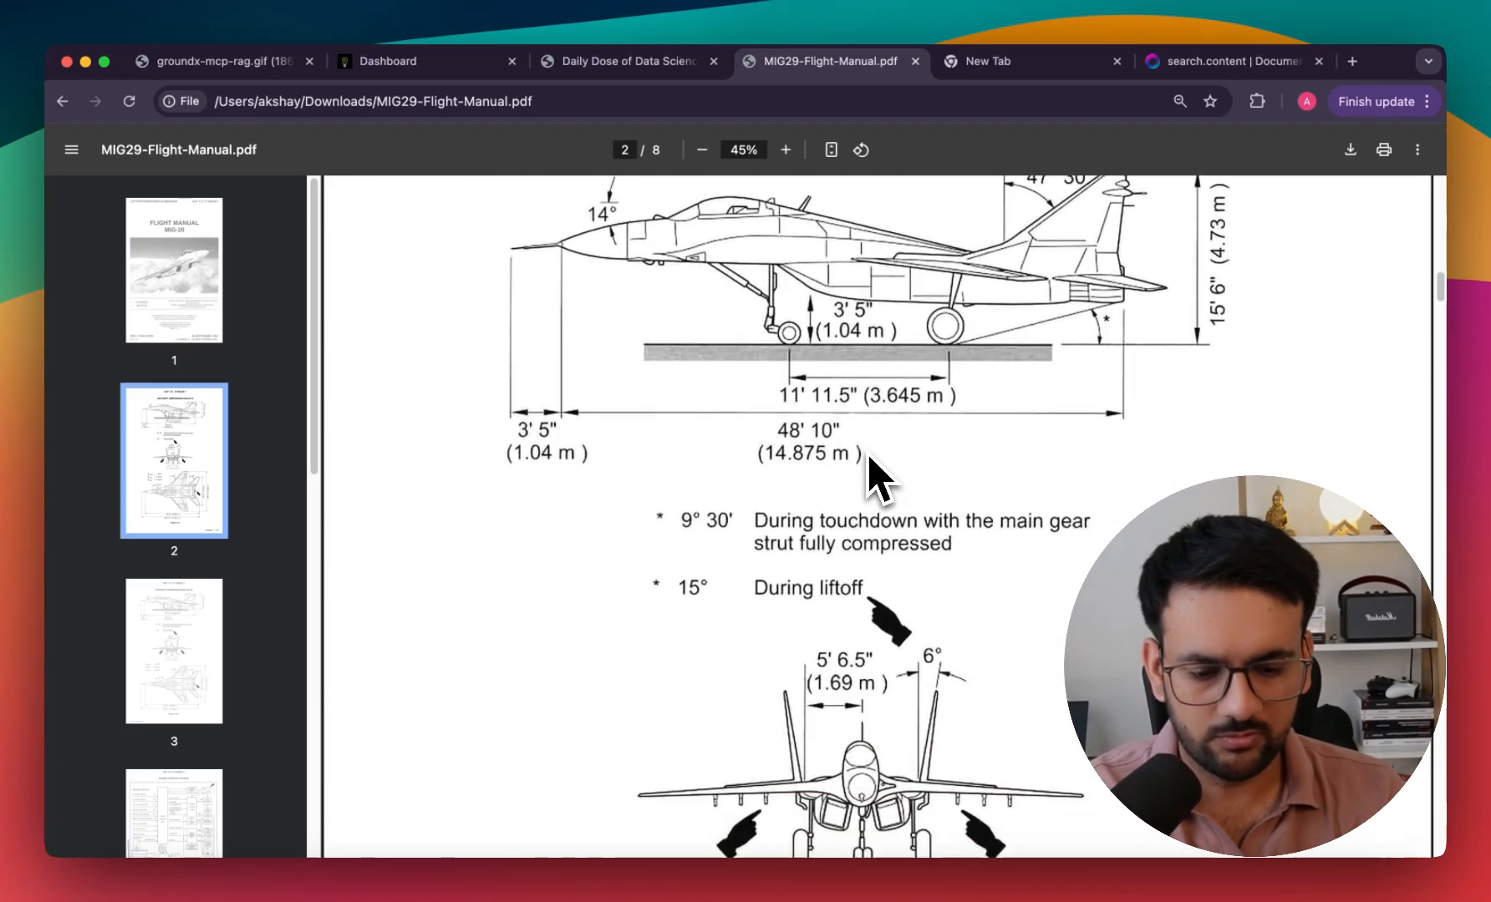
{"action": "scroll", "coordinate": [874, 477], "scroll_direction": "up", "scroll_amount": 1}
{"action": "scroll", "coordinate": [875, 477], "scroll_direction": "up", "scroll_amount": 3}
{"action": "scroll", "coordinate": [875, 478], "scroll_direction": "down", "scroll_amount": 2}
{"action": "scroll", "coordinate": [873, 467], "scroll_direction": "down", "scroll_amount": 2}
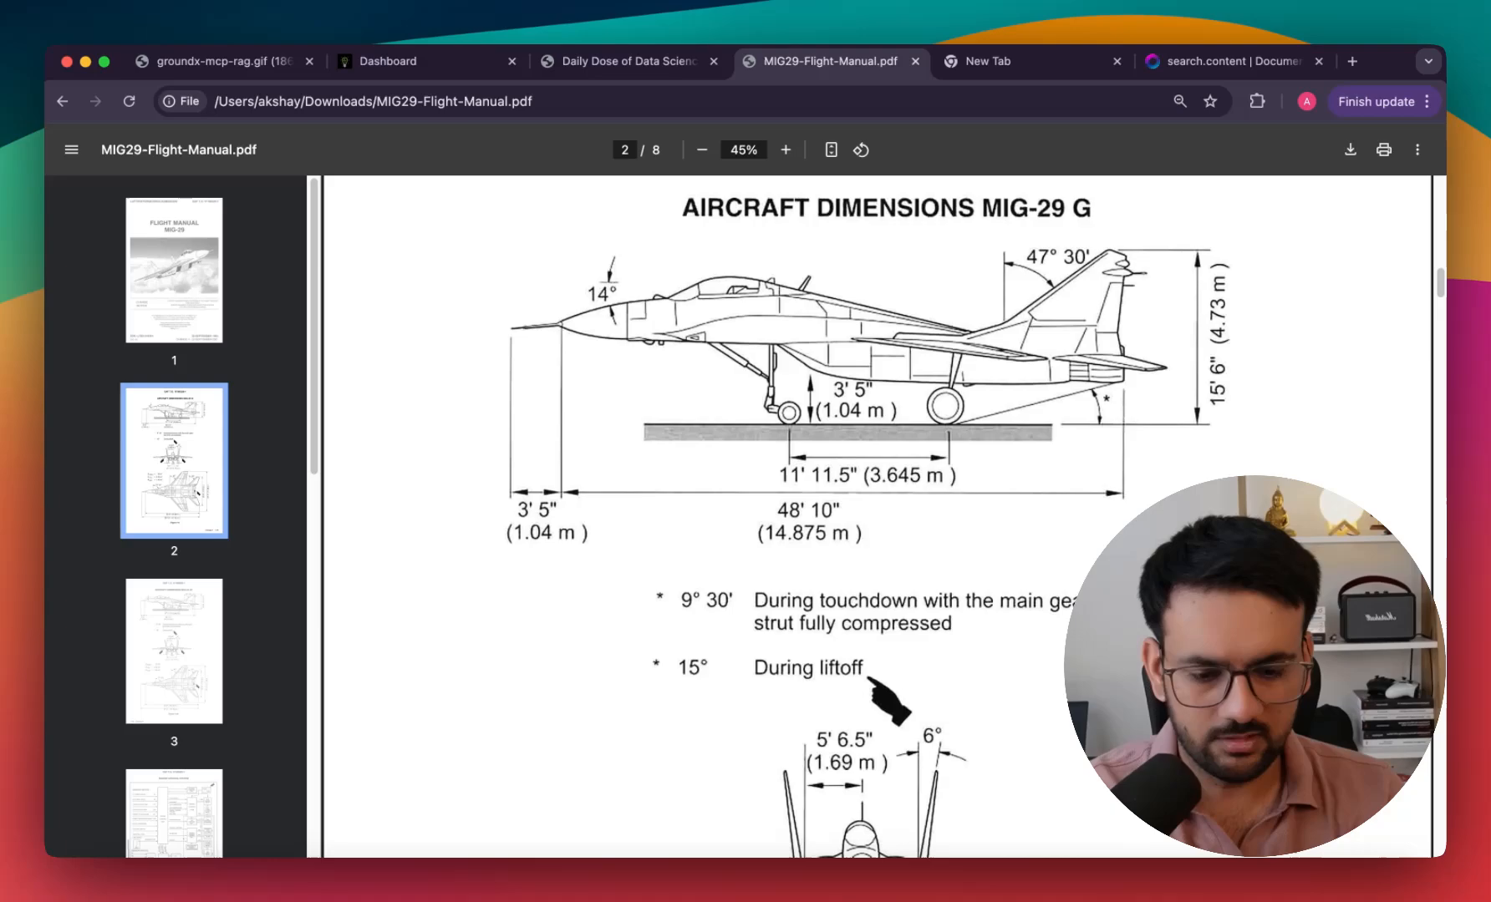
{"action": "scroll", "coordinate": [873, 466], "scroll_direction": "up", "scroll_amount": 1}
{"action": "scroll", "coordinate": [903, 495], "scroll_direction": "down", "scroll_amount": 1}
{"action": "scroll", "coordinate": [896, 493], "scroll_direction": "down", "scroll_amount": 3}
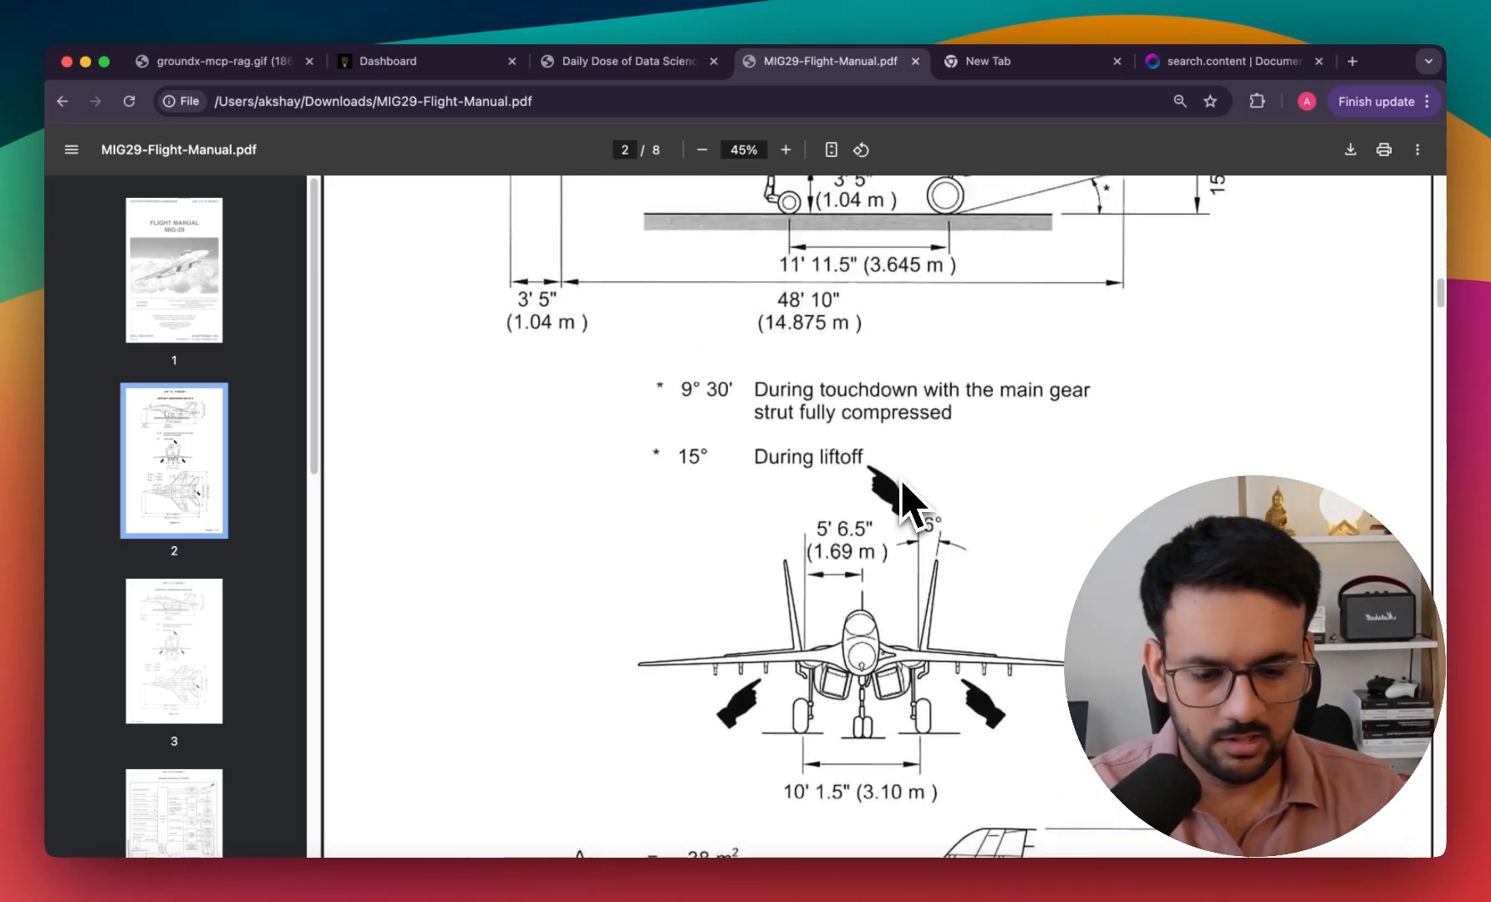
{"action": "scroll", "coordinate": [899, 493], "scroll_direction": "down", "scroll_amount": 4}
{"action": "scroll", "coordinate": [904, 495], "scroll_direction": "up", "scroll_amount": 6}
{"action": "scroll", "coordinate": [905, 495], "scroll_direction": "up", "scroll_amount": 1}
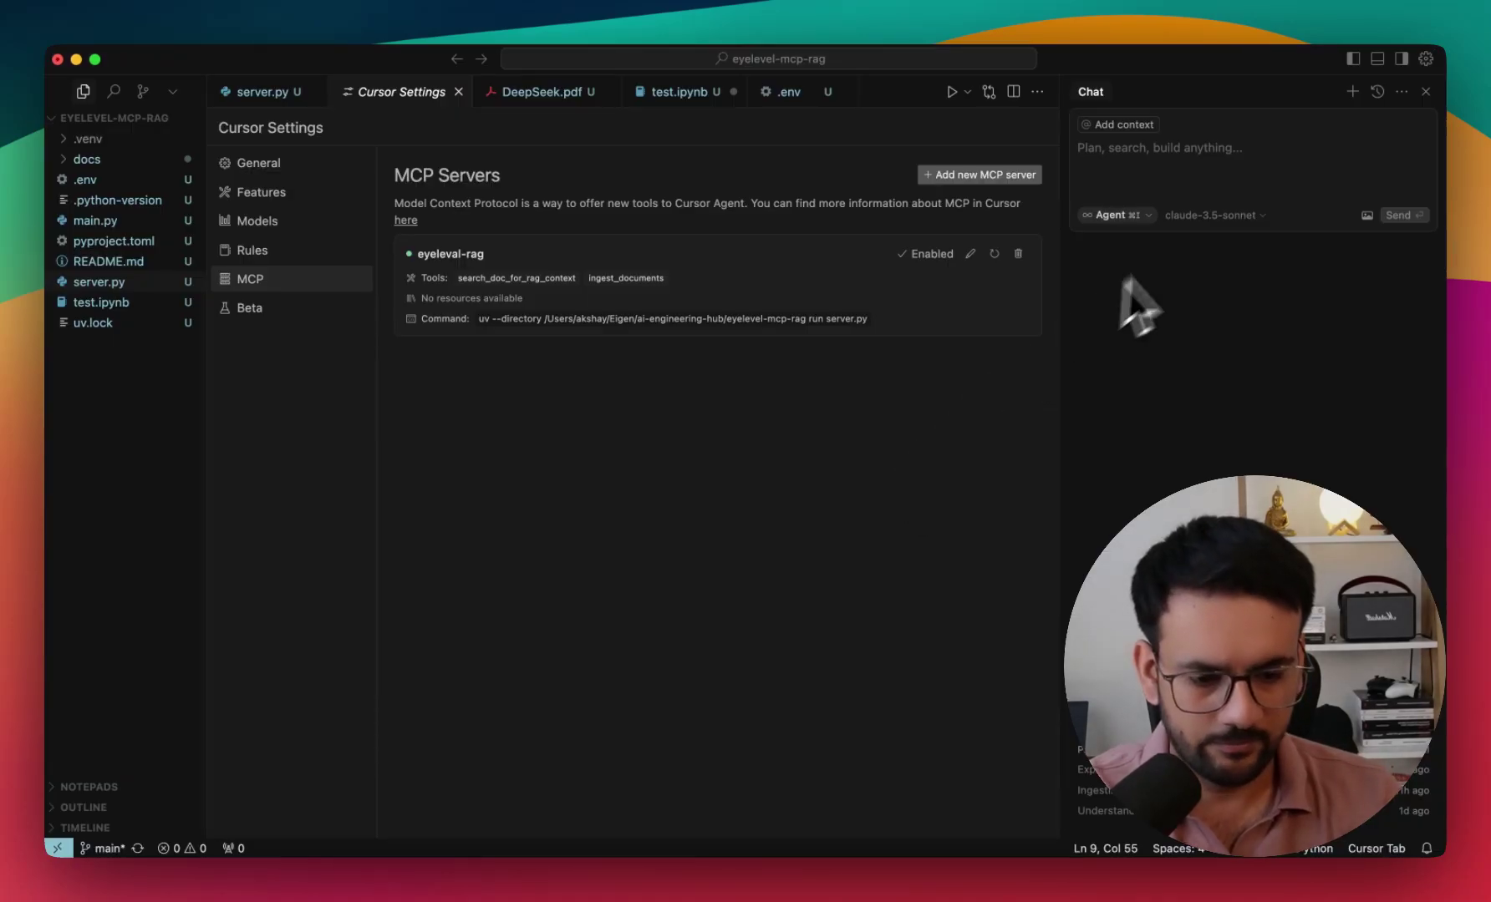
Draft the question 'Can you tell me the dimensions of a MIG 29 aircraft, use MCP tool'.
{"action": "left_click", "coordinate": [1124, 155]}
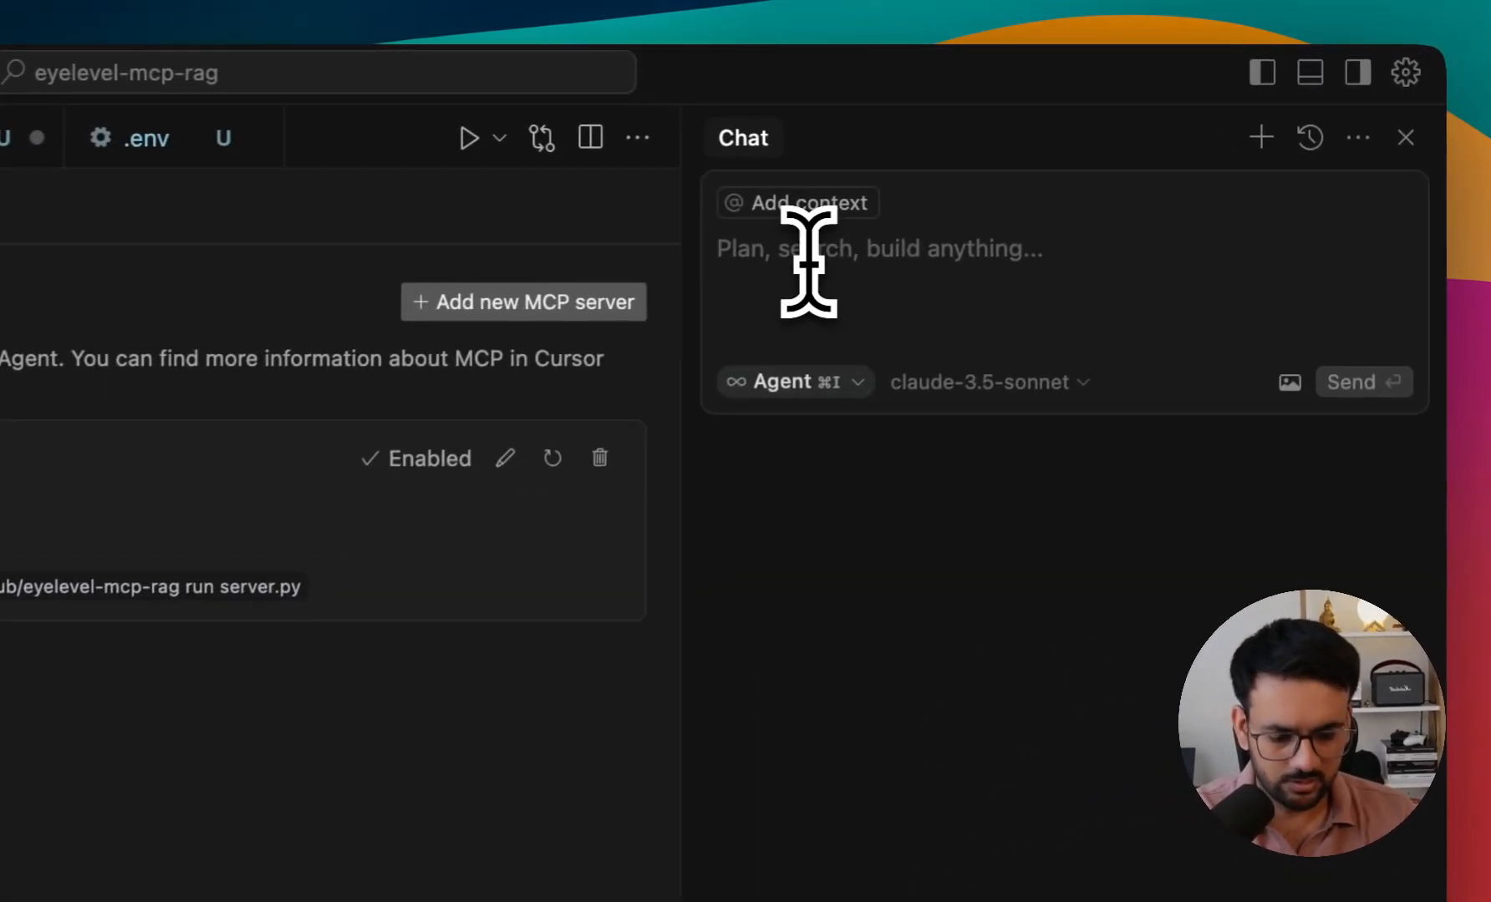
{"action": "type", "text": "Can you tell me the dimensions of a "}
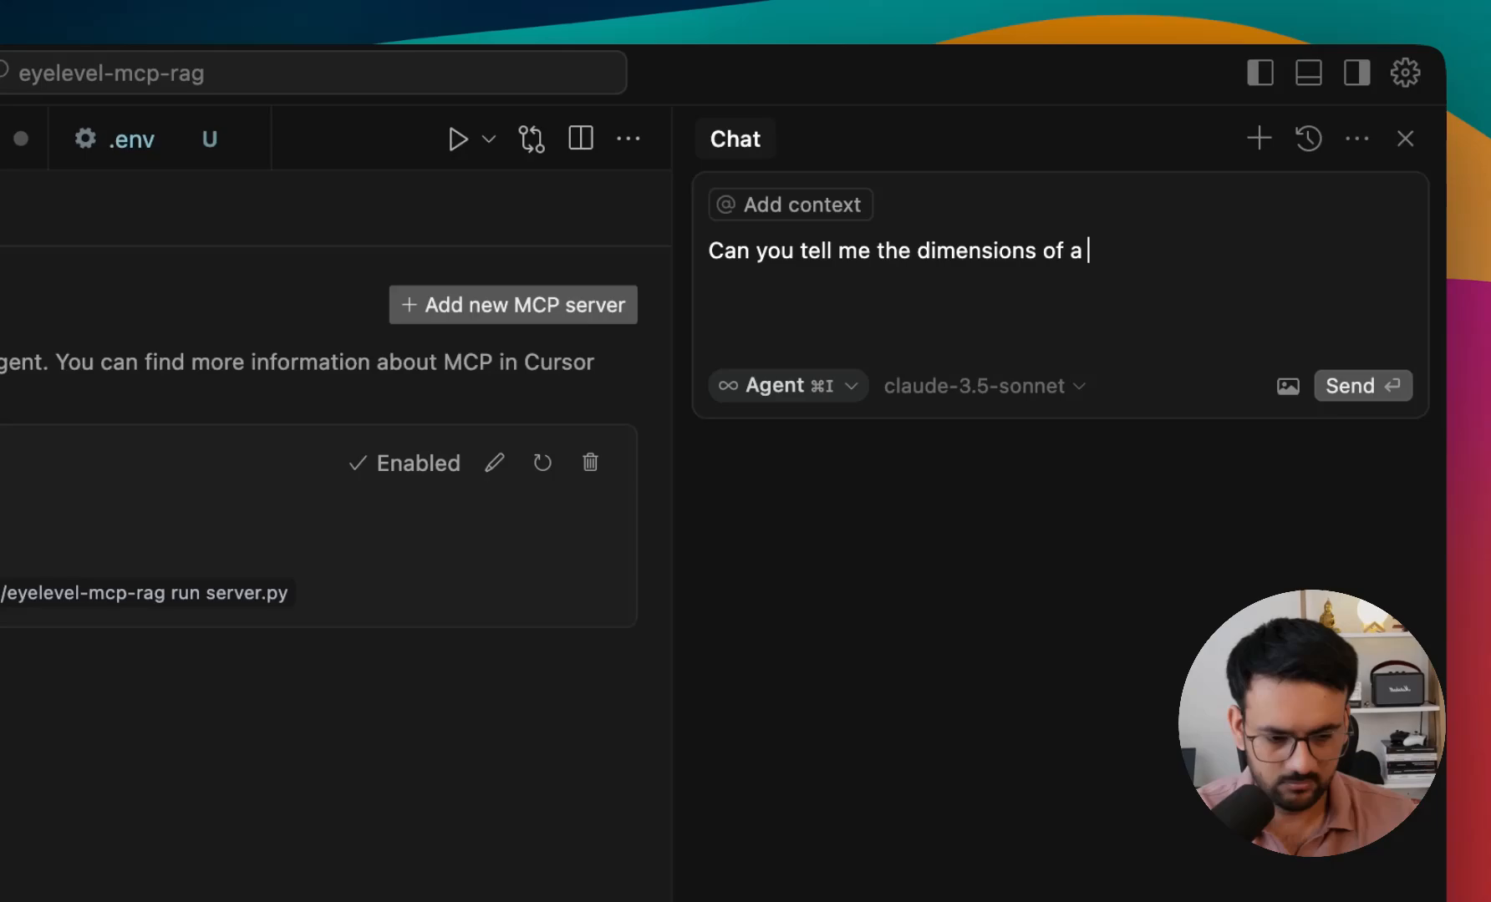
{"action": "type", "text": "MIG"}
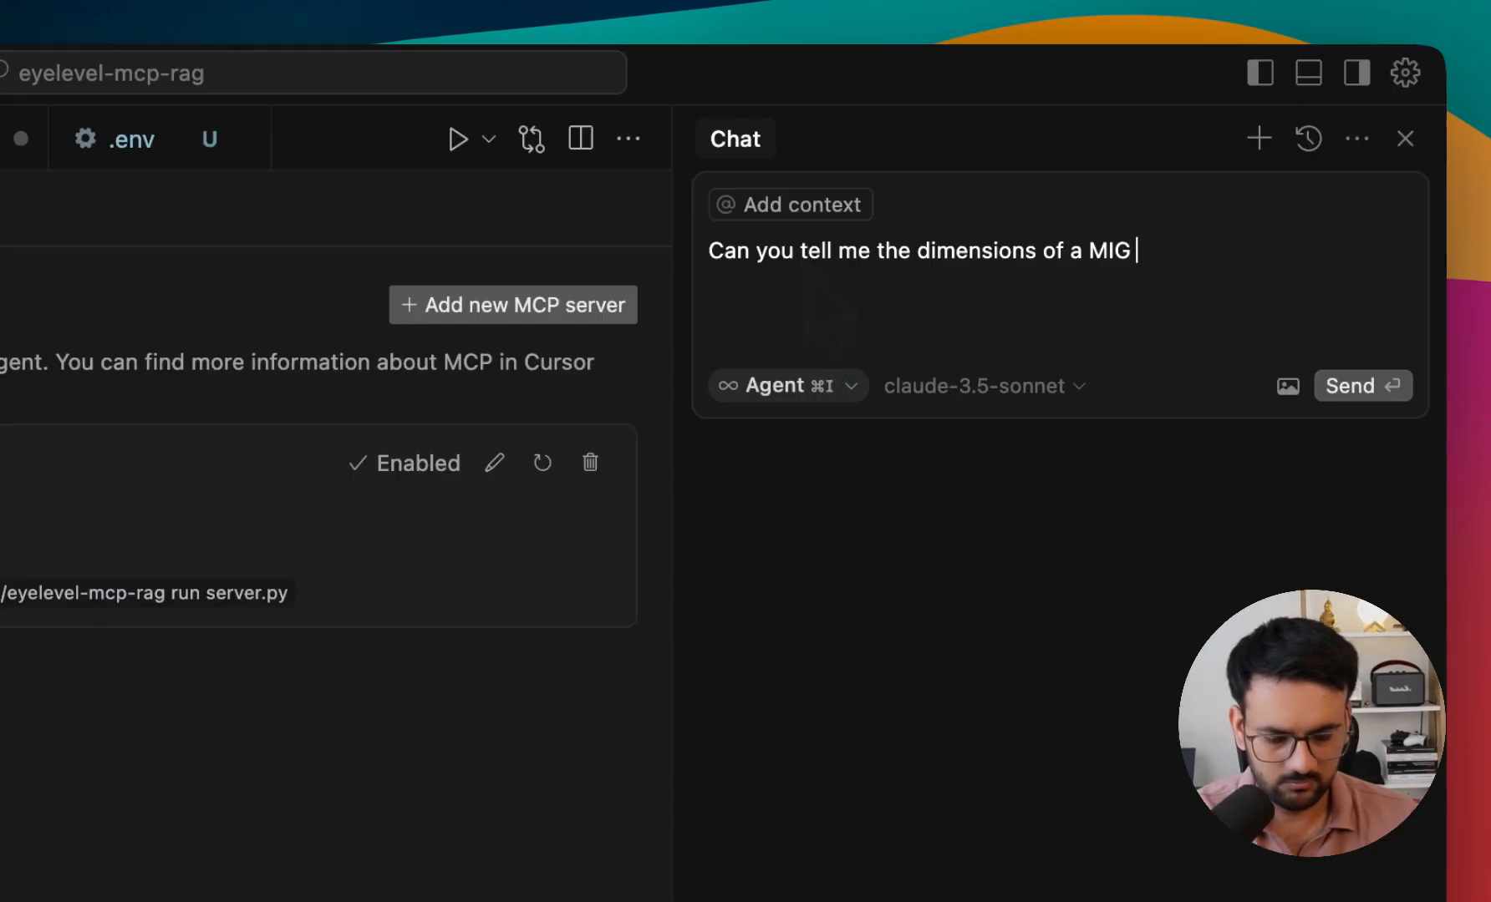
{"action": "type", "text": " 29 aircraft, use MCP"}
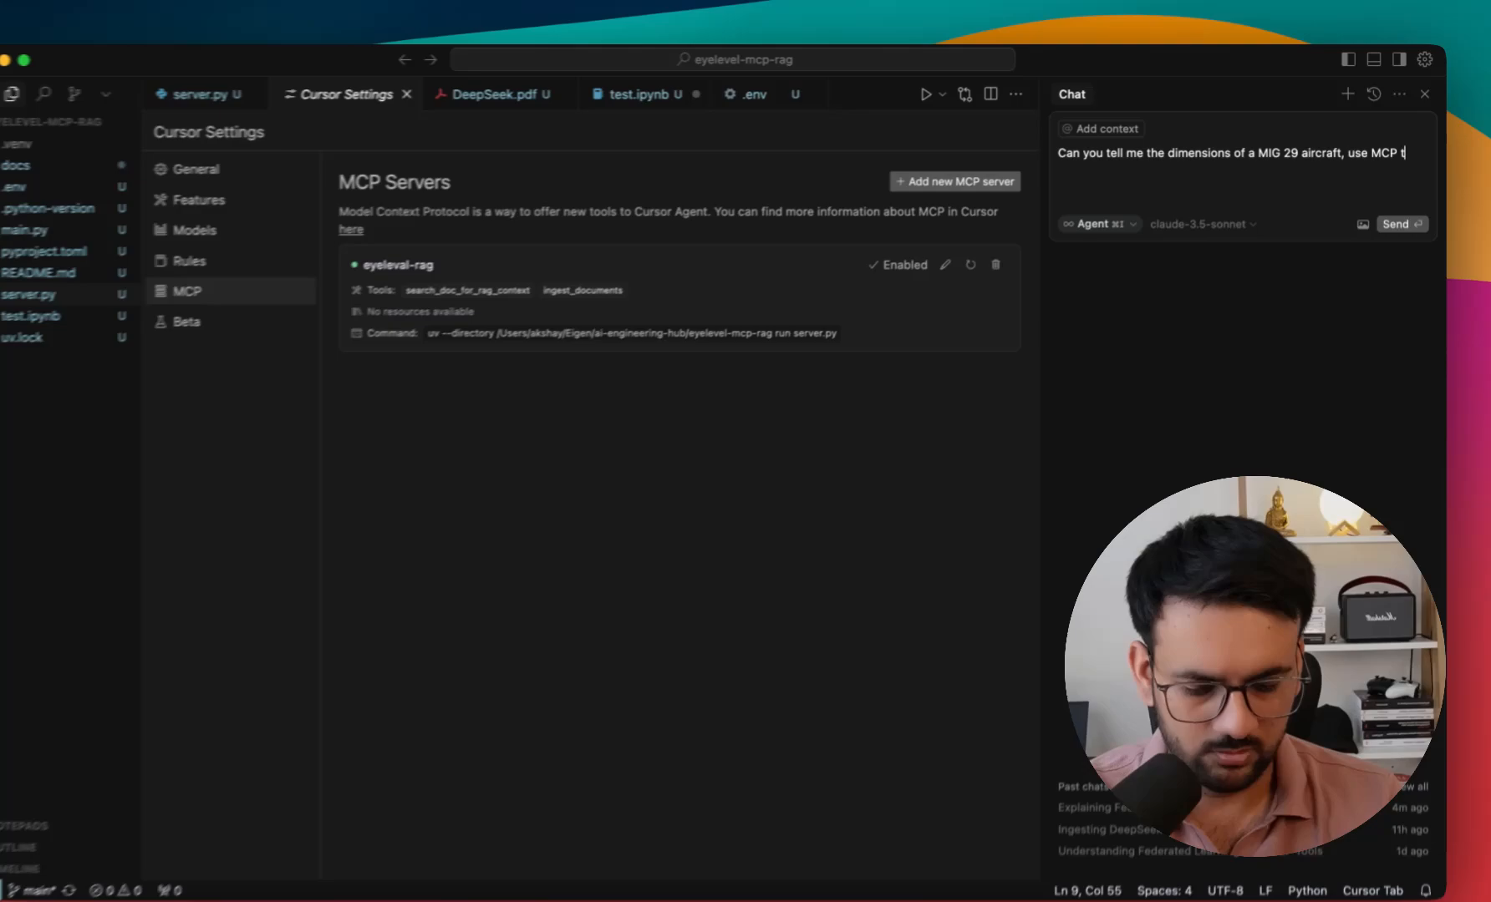
{"action": "type", "text": "tool"}
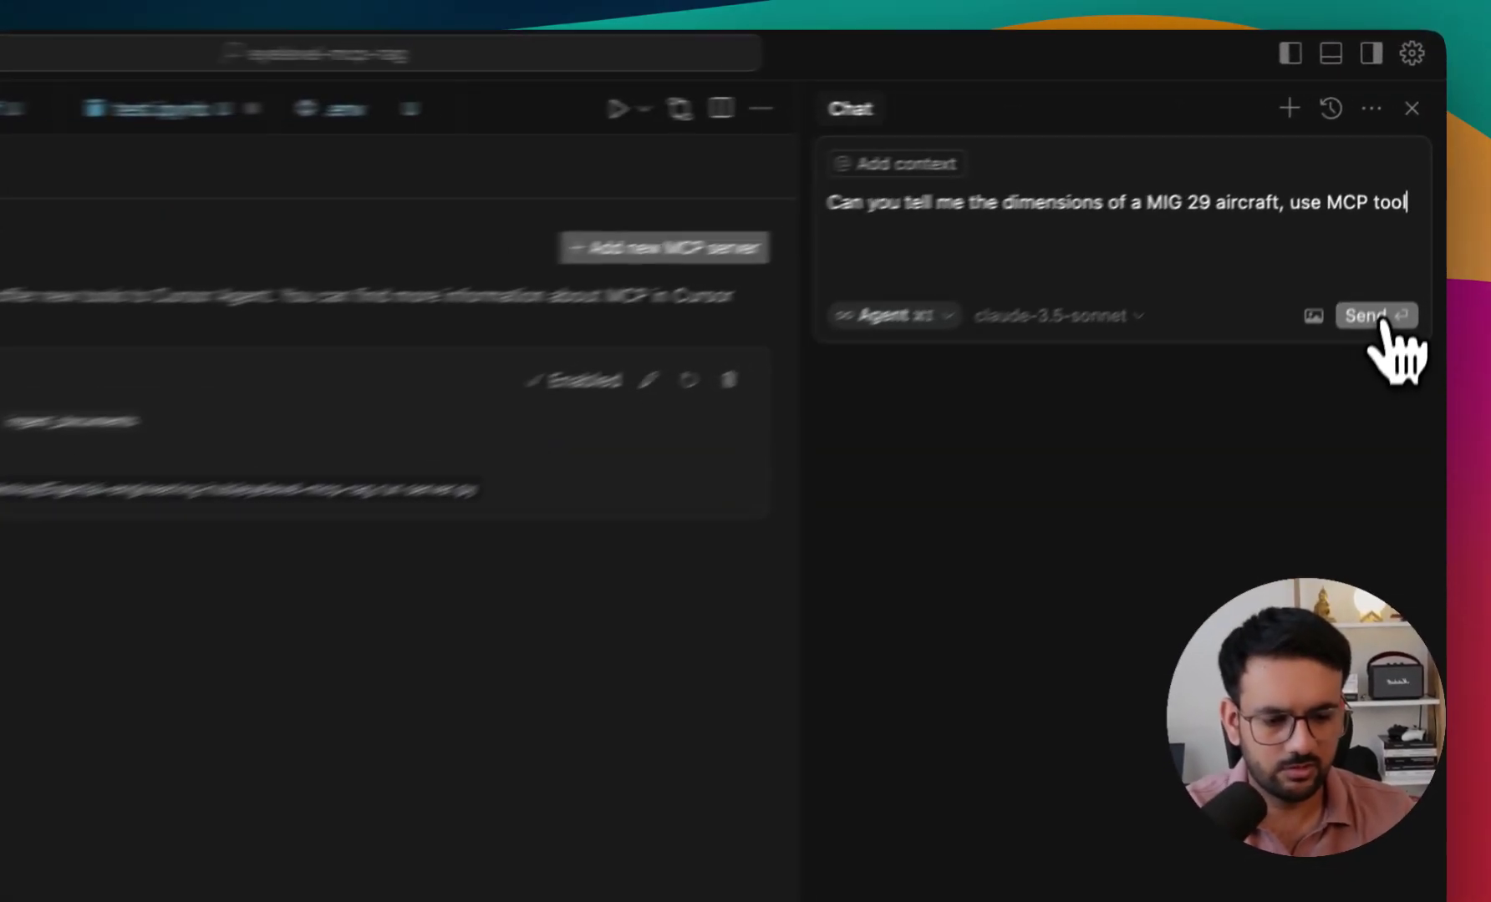
Send the MIG 29 question and let the agent run the eyeleval-rag document search tool.
{"action": "left_click", "coordinate": [1384, 319]}
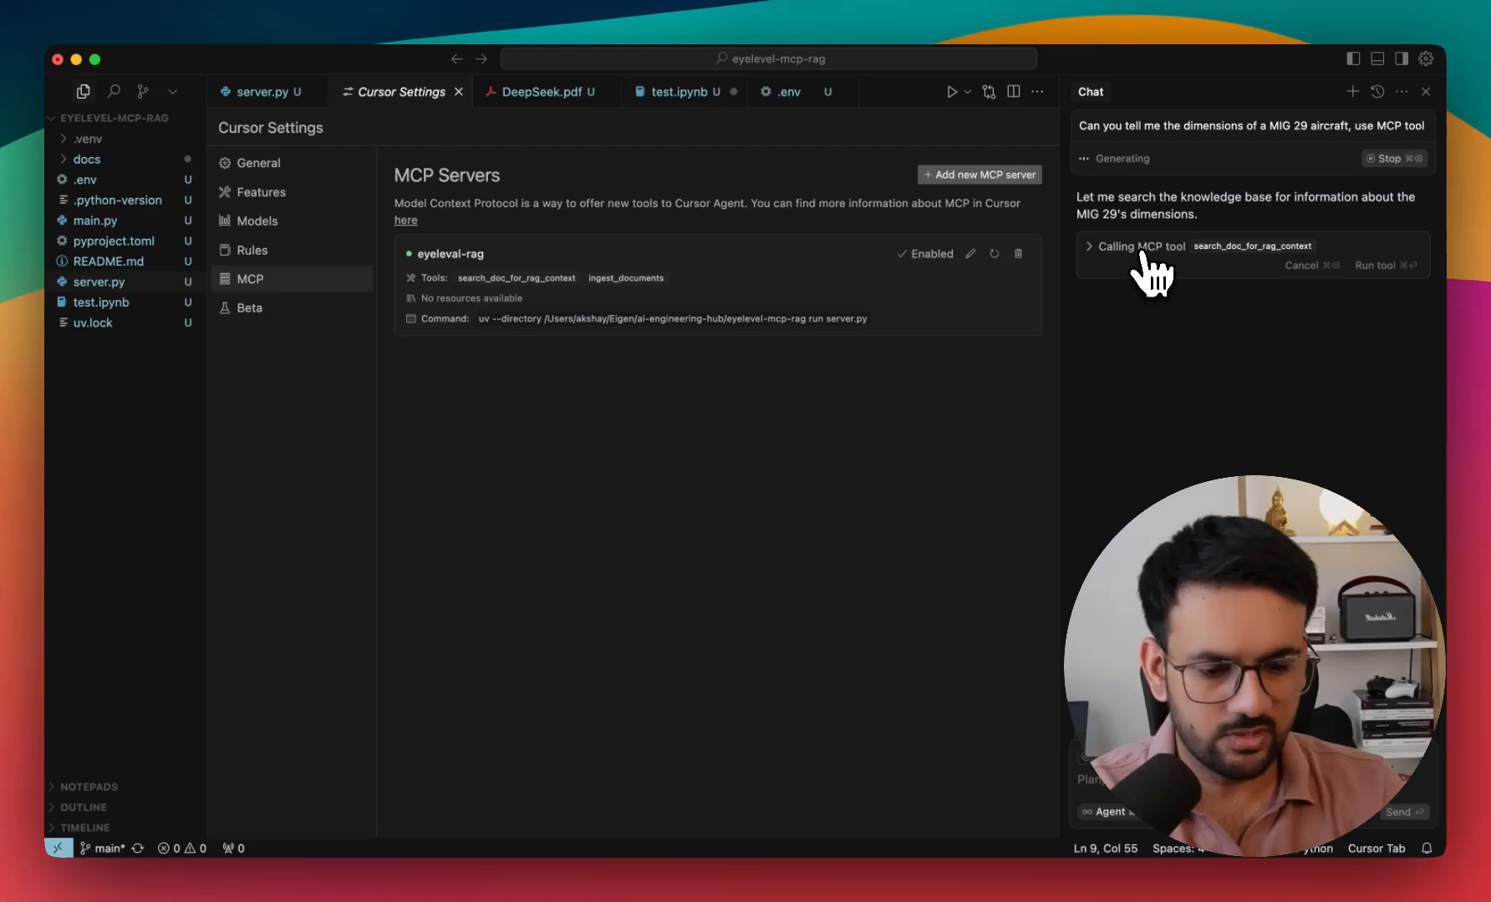
{"action": "left_click", "coordinate": [1217, 259]}
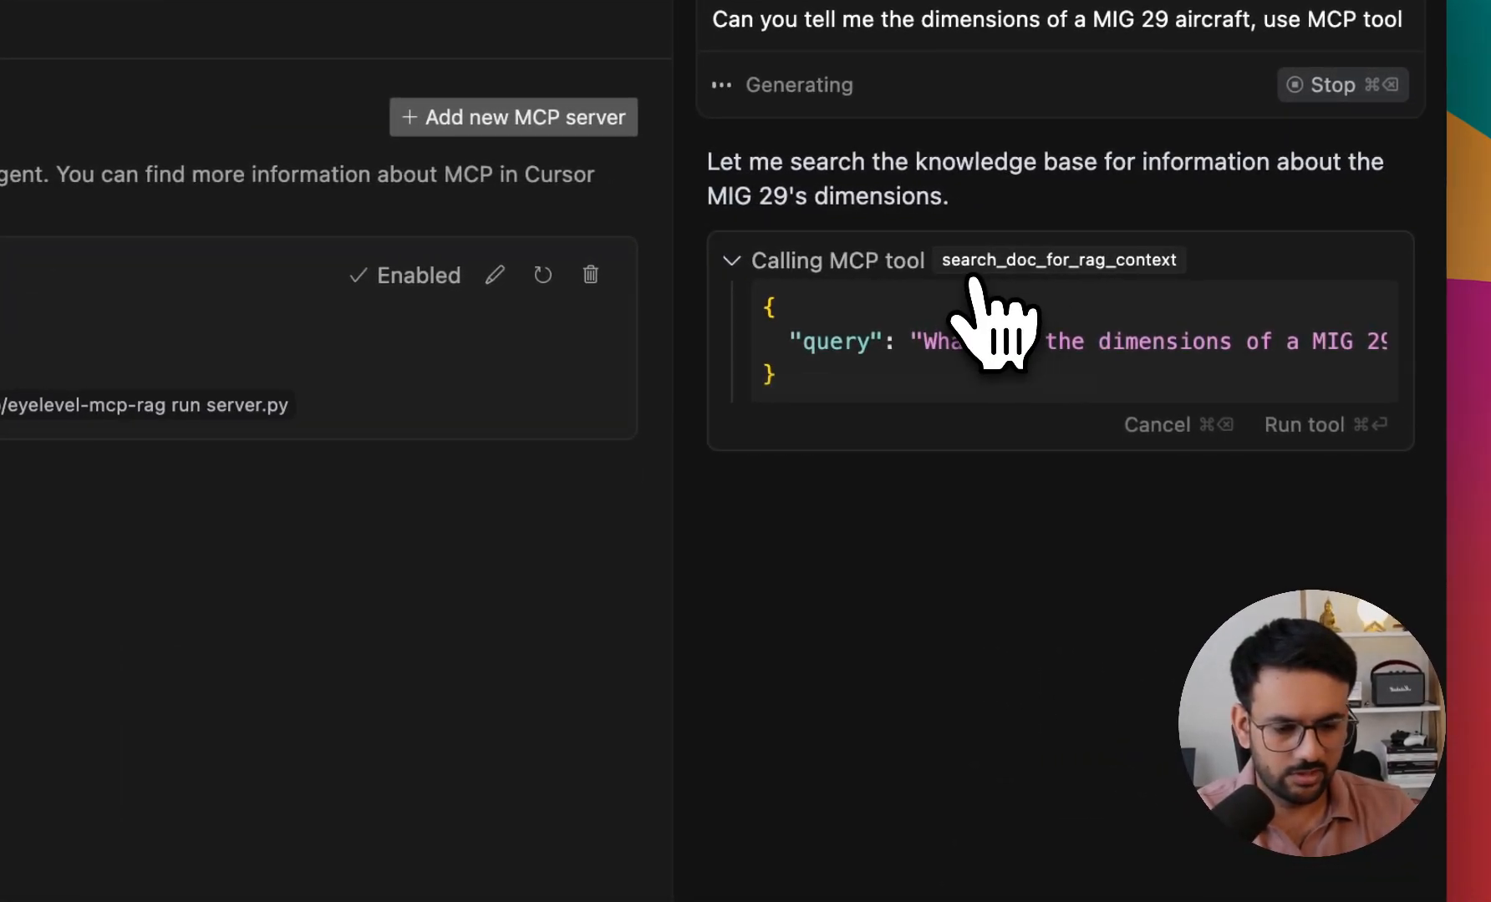
{"action": "left_click", "coordinate": [1314, 427]}
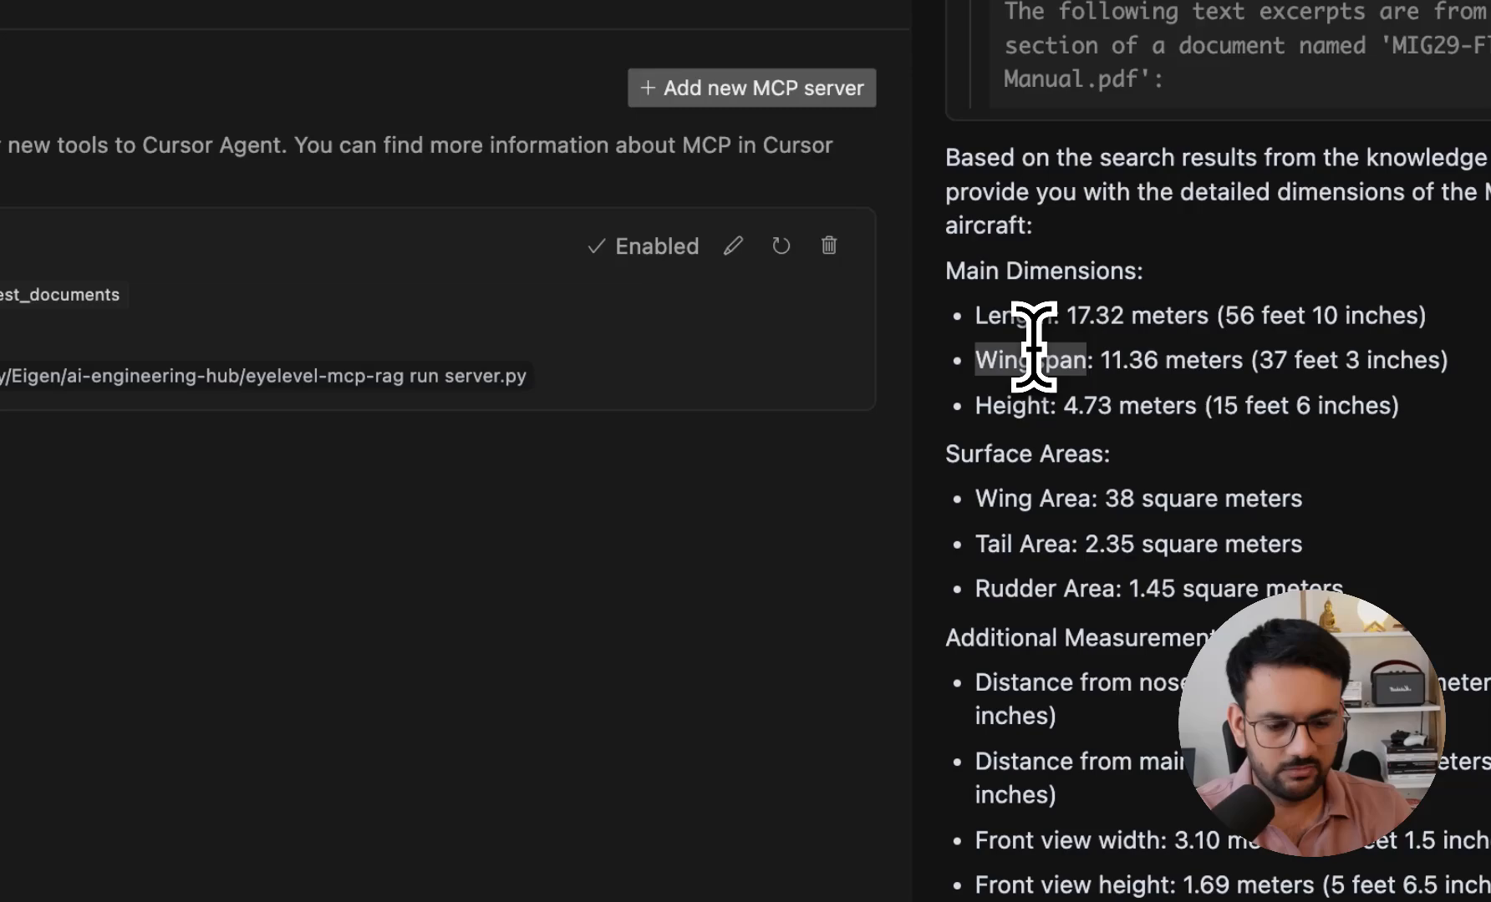
Highlight the Wingspan and Height figures in the answer, then switch to the browser to verify.
{"action": "double_click", "coordinate": [1035, 356]}
{"action": "triple_click", "coordinate": [1029, 402]}
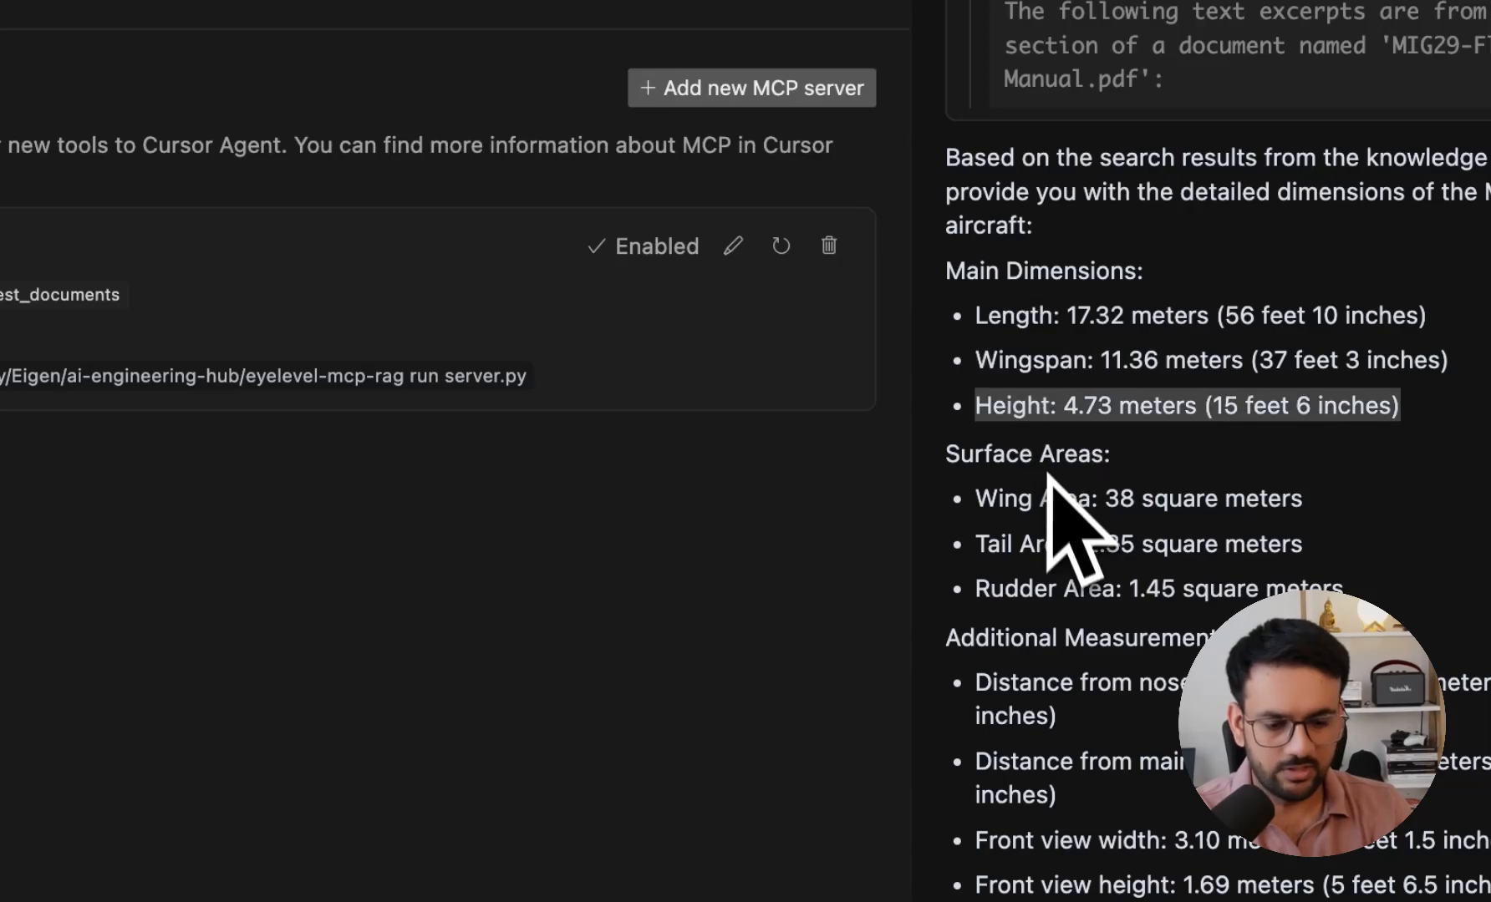
{"action": "key", "text": "super+Tab"}
{"action": "key", "text": "super+Tab"}
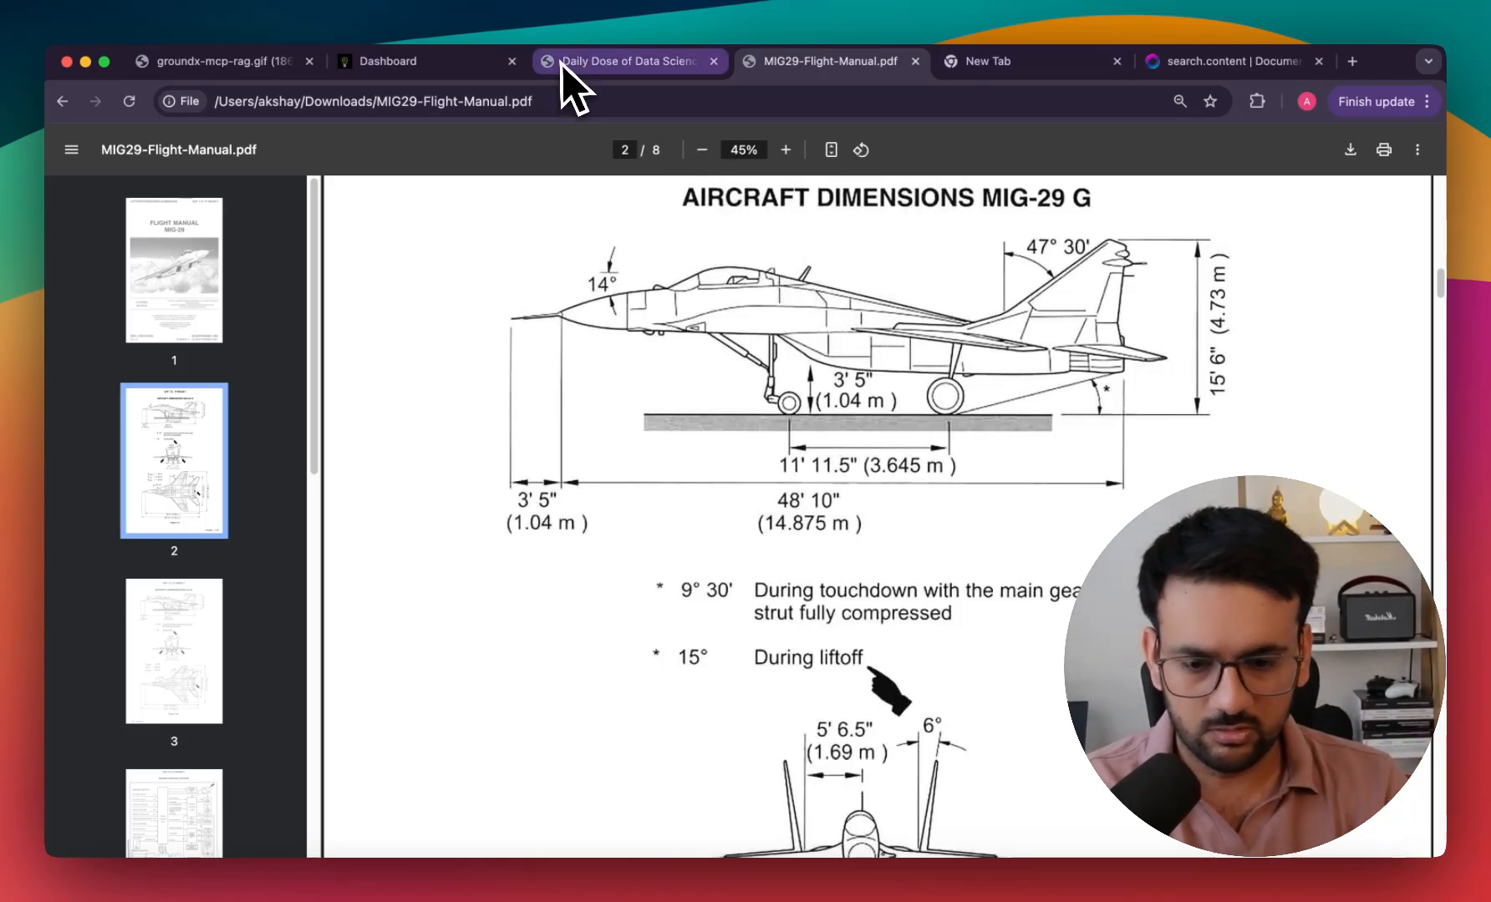
Return to the GroundX dashboard and its document viewer for the flight manual.
{"action": "left_click", "coordinate": [1192, 66]}
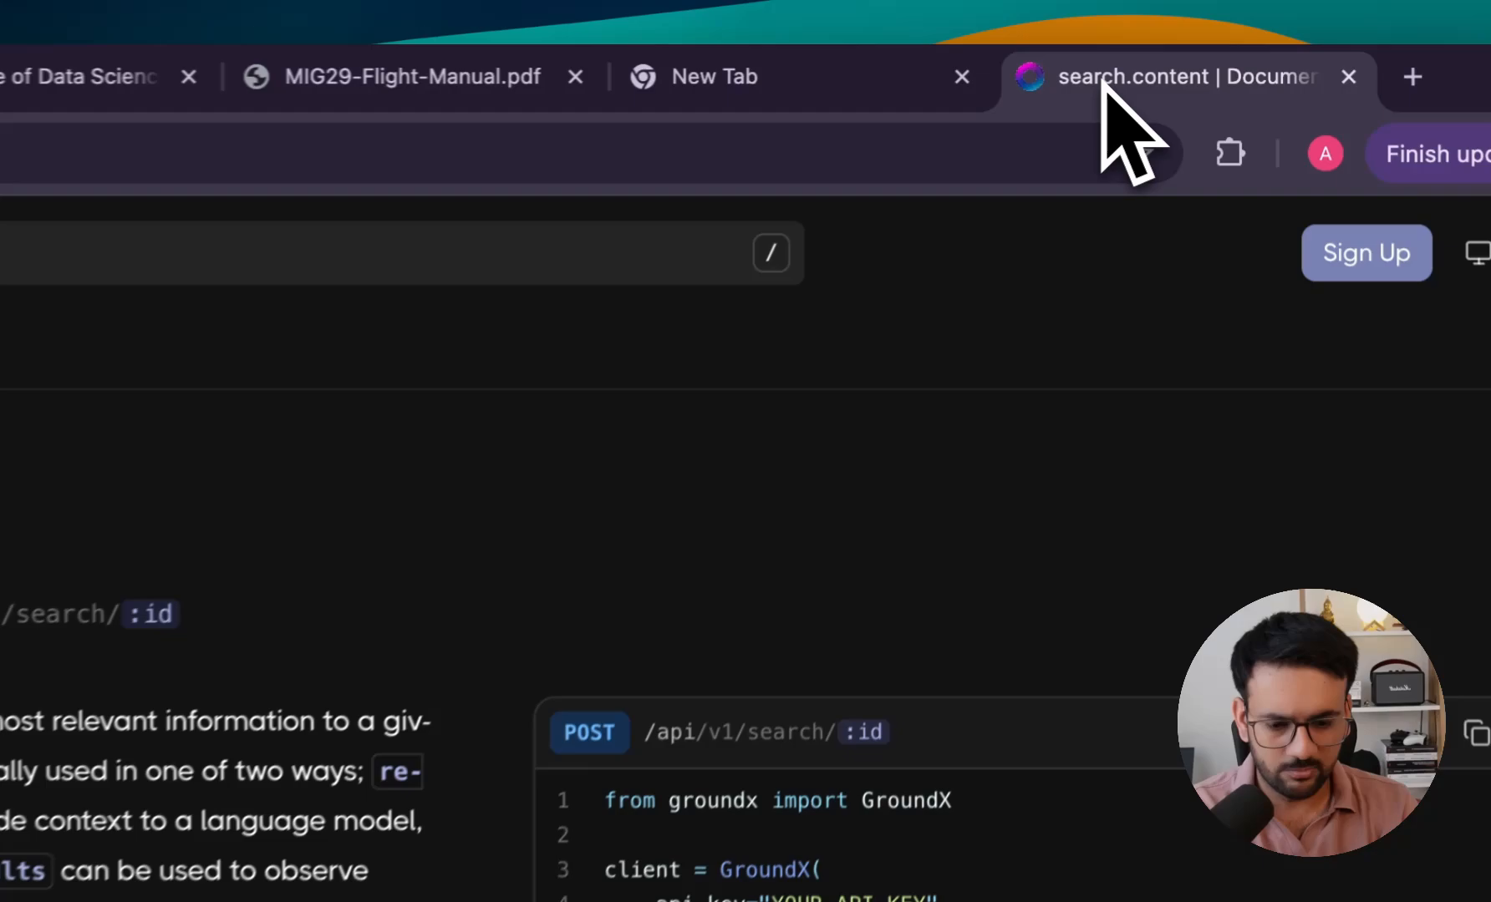
{"action": "left_click", "coordinate": [516, 83]}
{"action": "left_click", "coordinate": [582, 99]}
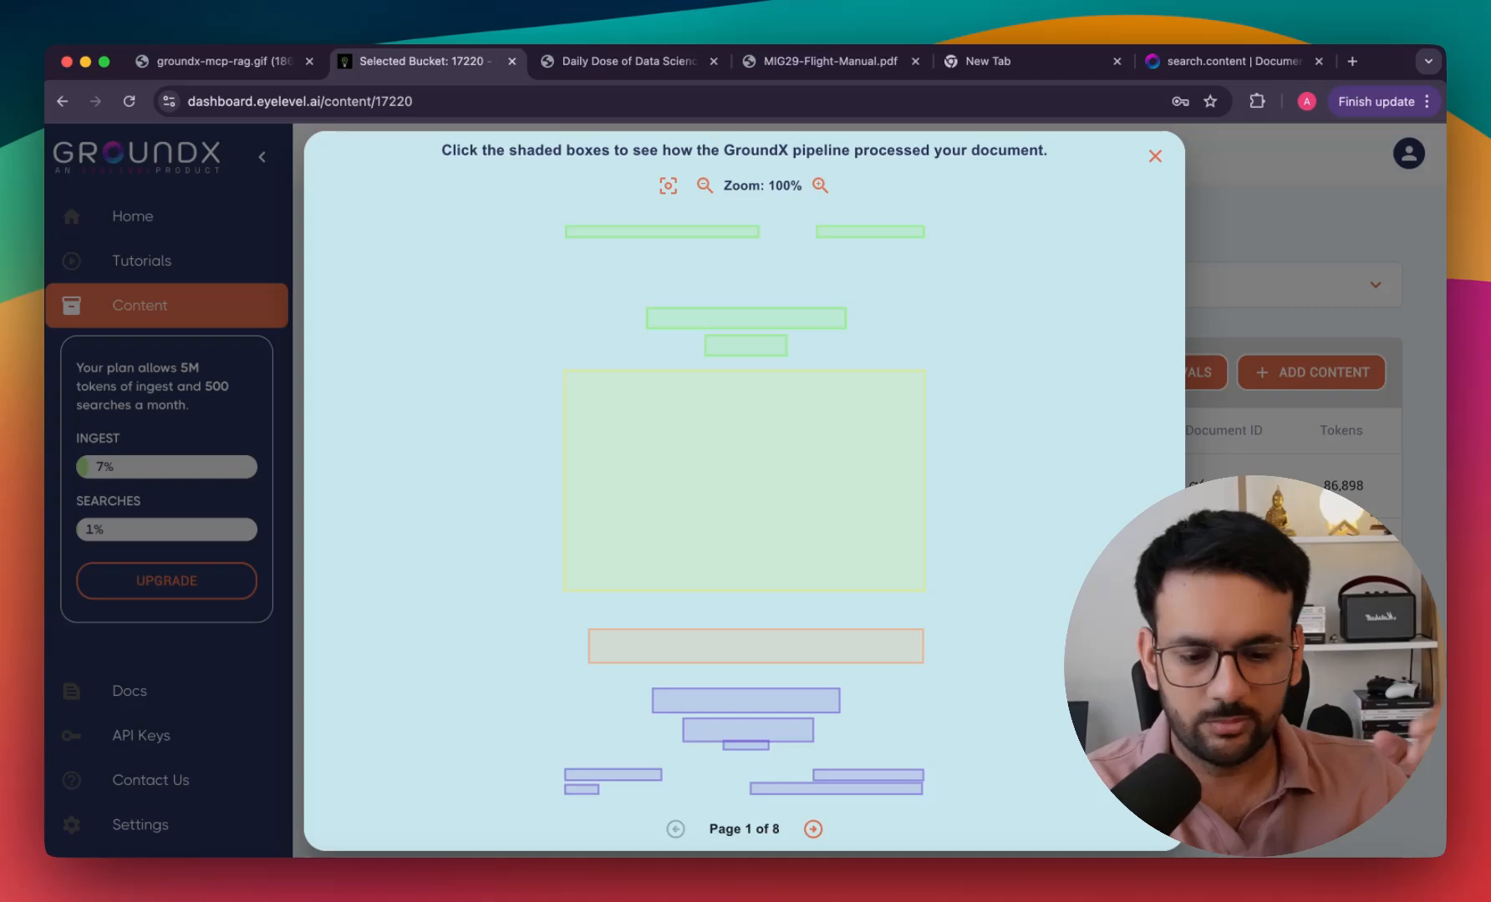
Inspect a first-page shaded chunk's JSON Formatted extraction and Suggested Text rewrite.
{"action": "left_click", "coordinate": [769, 519]}
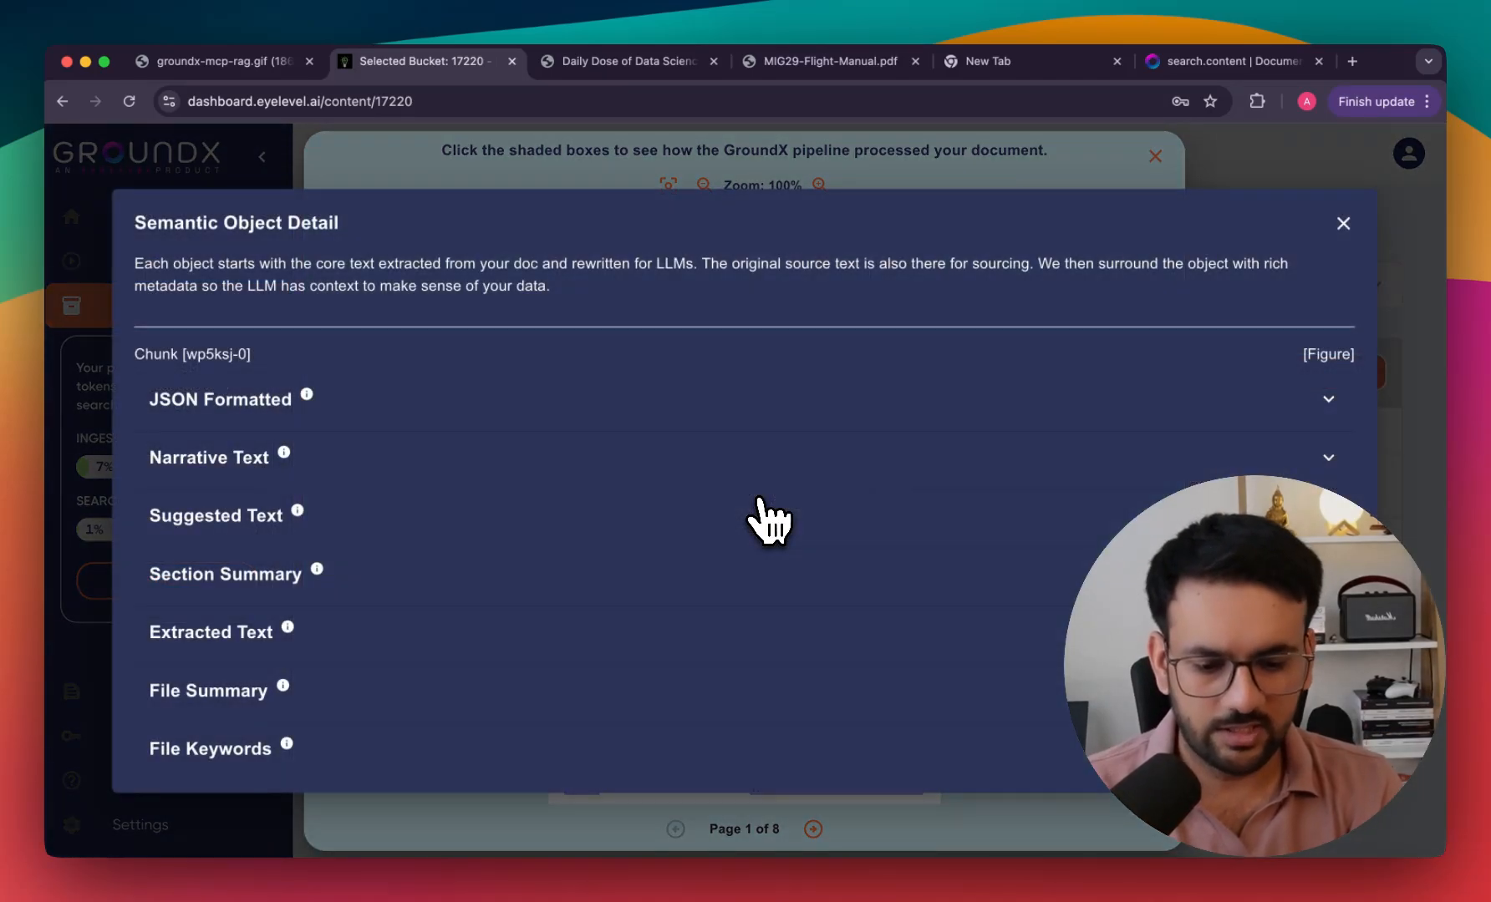
{"action": "left_click", "coordinate": [293, 427]}
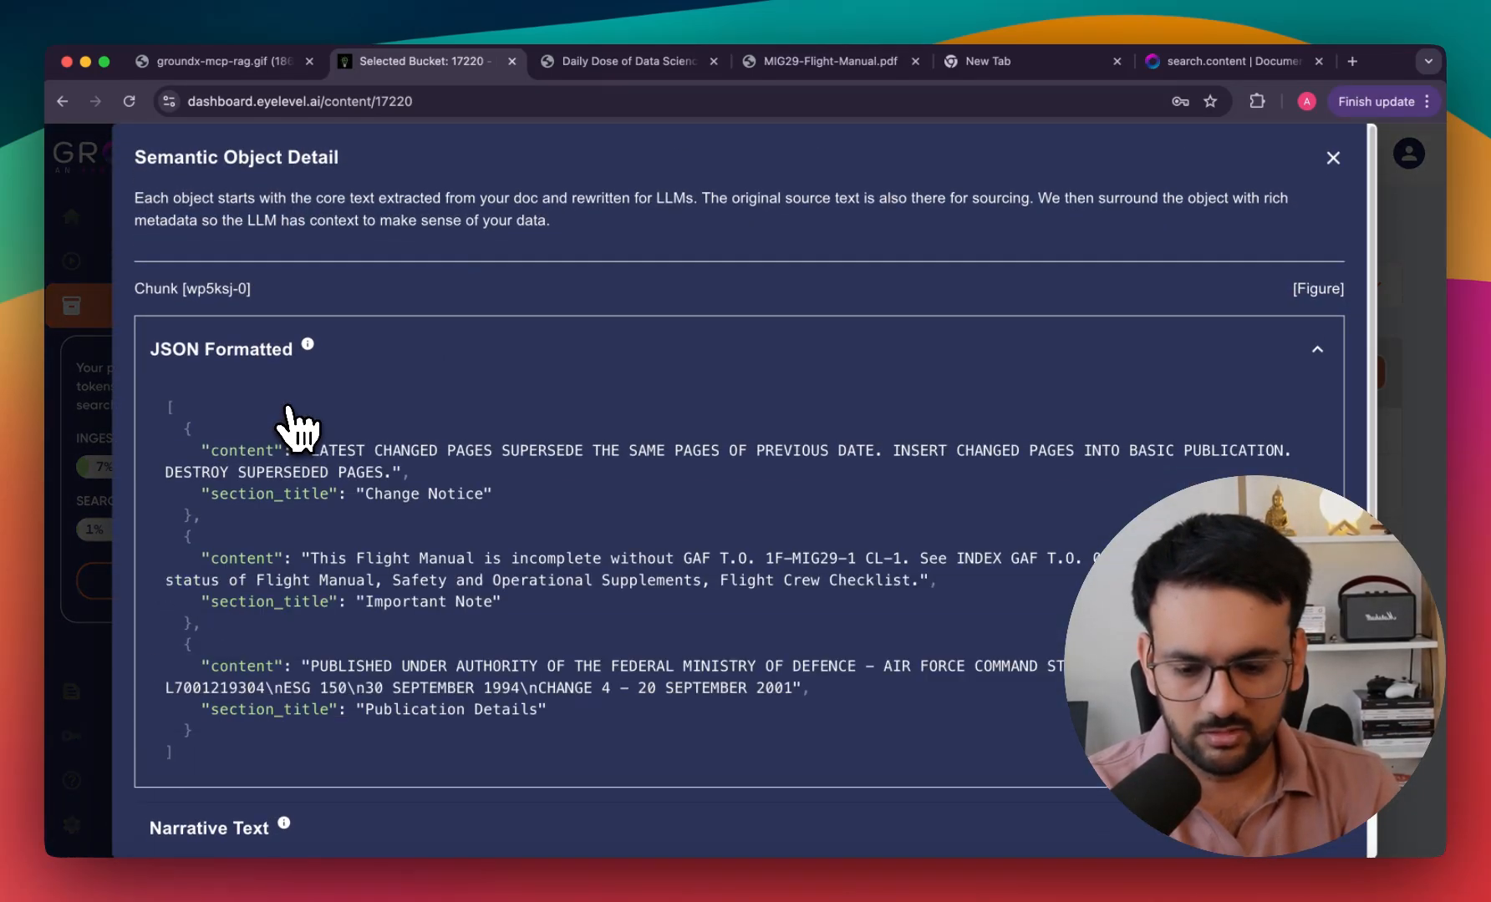
{"action": "left_click", "coordinate": [287, 371]}
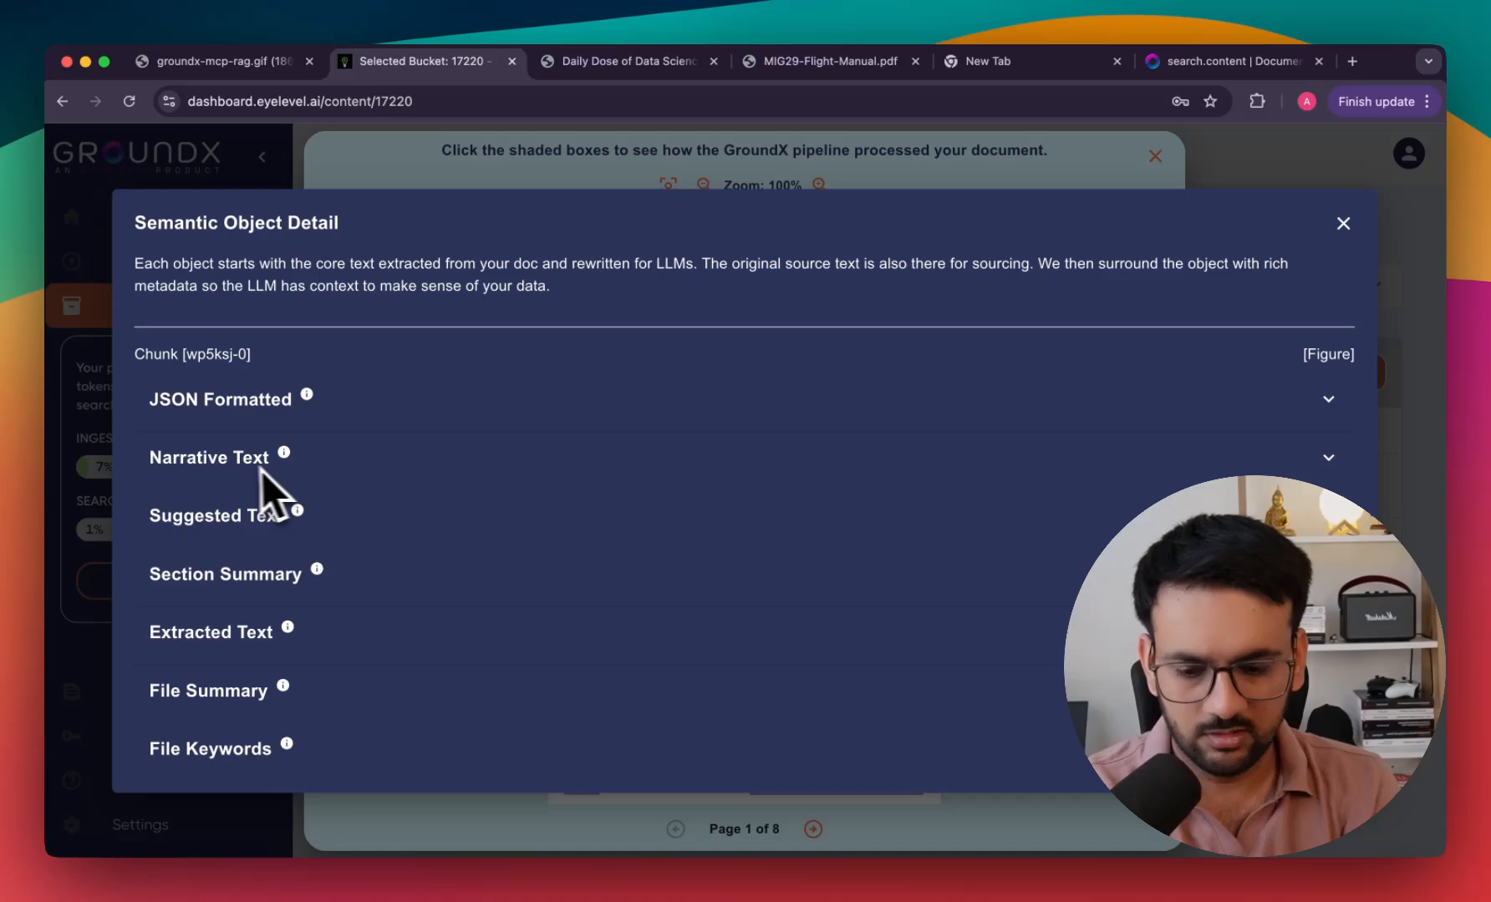
{"action": "left_click", "coordinate": [239, 520]}
{"action": "scroll", "coordinate": [448, 578], "scroll_direction": "down", "scroll_amount": 2}
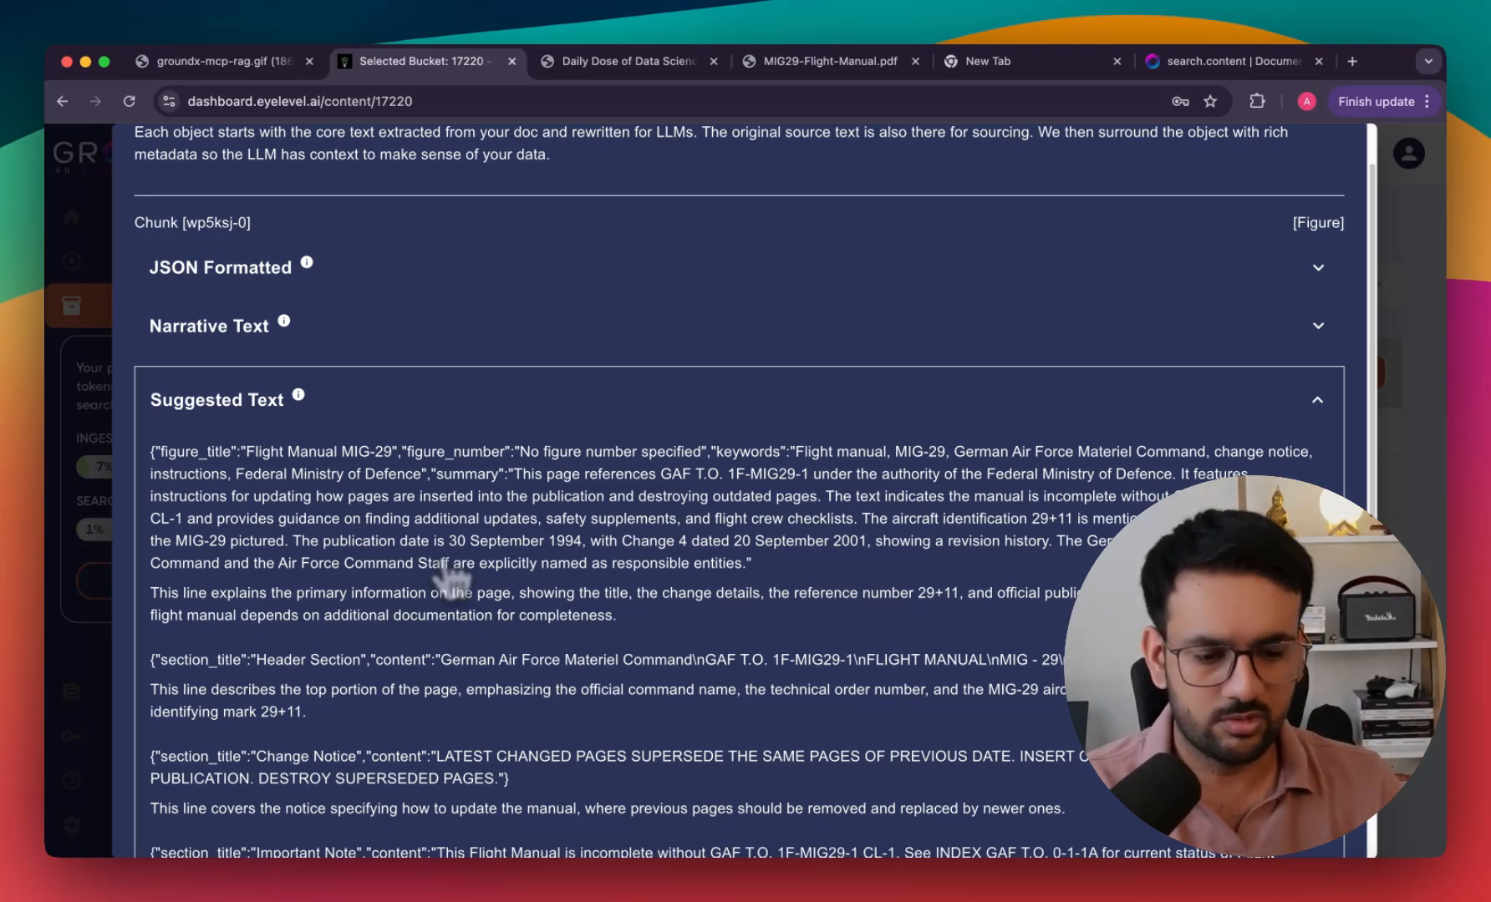
{"action": "scroll", "coordinate": [795, 427], "scroll_direction": "up", "scroll_amount": 1}
{"action": "scroll", "coordinate": [855, 499], "scroll_direction": "down", "scroll_amount": 3}
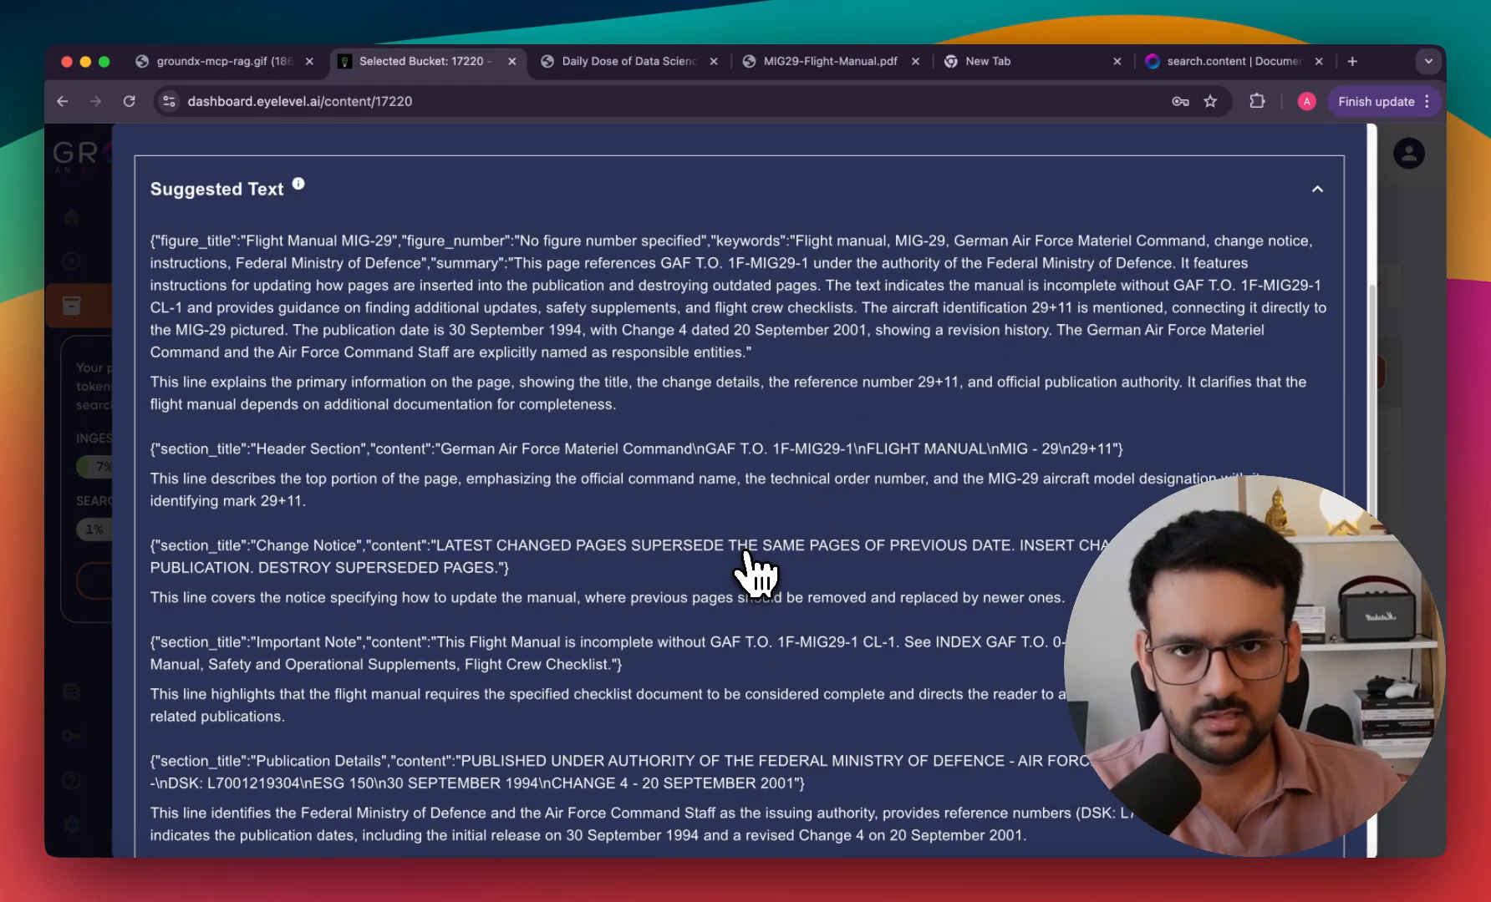
{"action": "scroll", "coordinate": [739, 490], "scroll_direction": "up", "scroll_amount": 2}
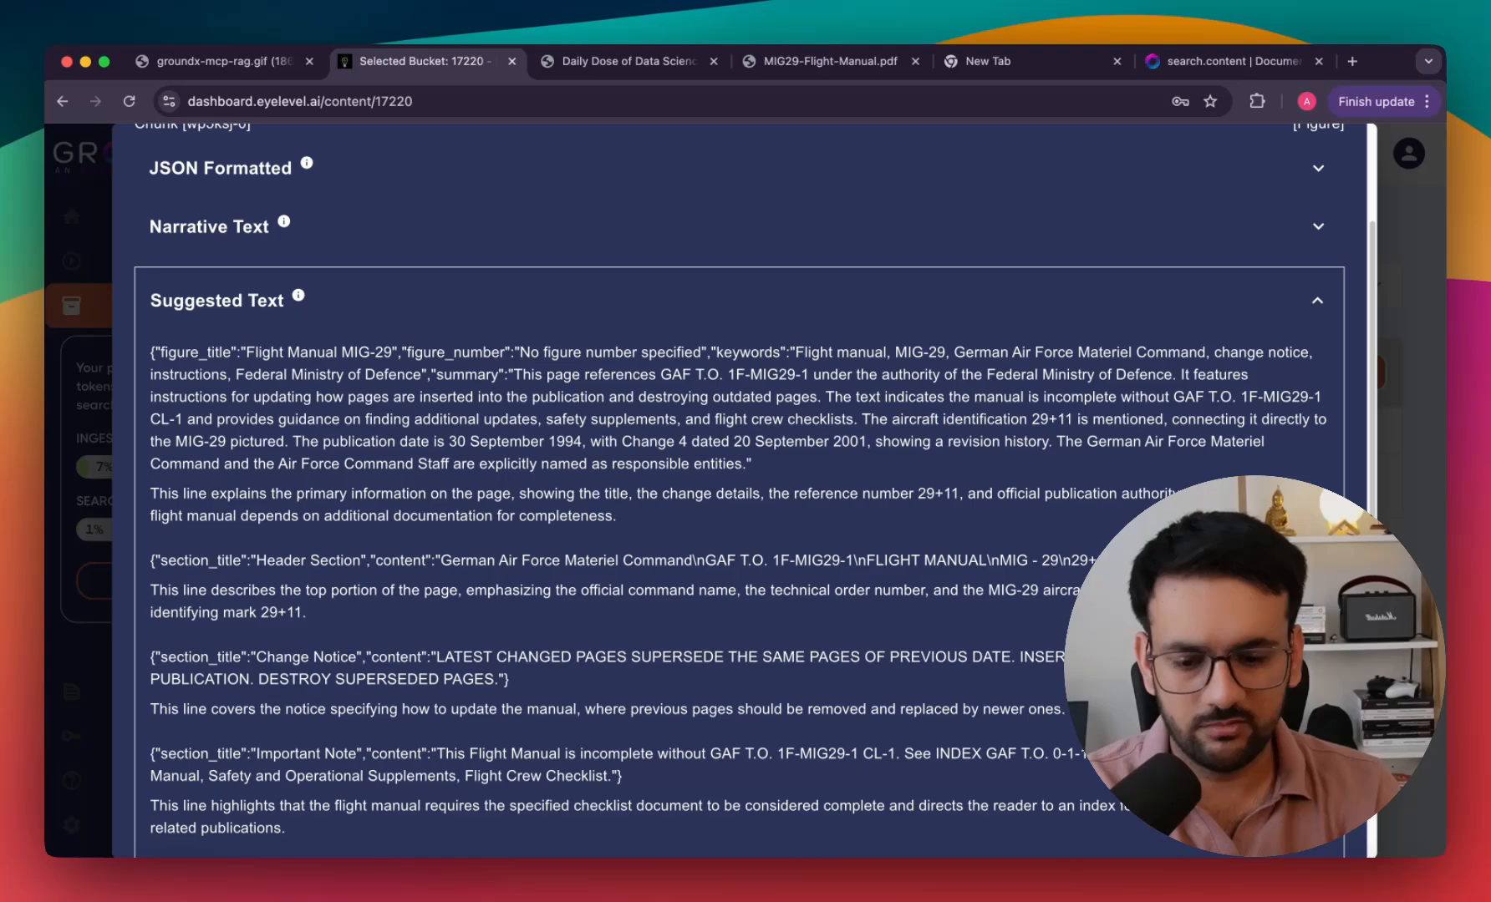
{"action": "scroll", "coordinate": [739, 490], "scroll_direction": "up", "scroll_amount": 2}
{"action": "scroll", "coordinate": [766, 542], "scroll_direction": "up", "scroll_amount": 1}
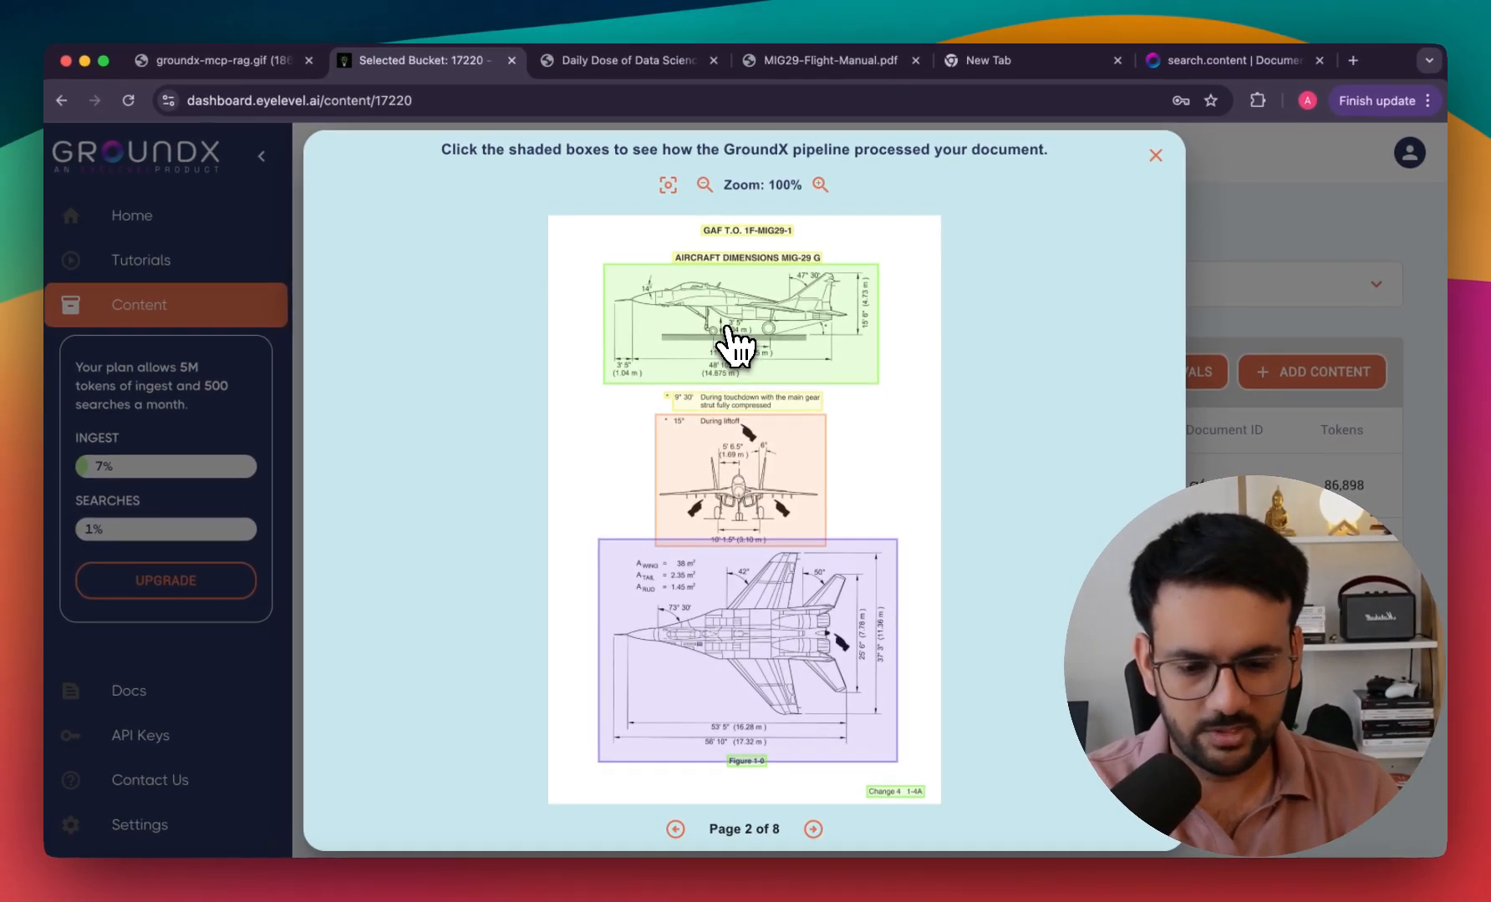
Inspect page 2's aircraft dimensions figure chunk and expand its Suggested Text.
{"action": "left_click", "coordinate": [734, 345]}
{"action": "left_click", "coordinate": [1344, 223]}
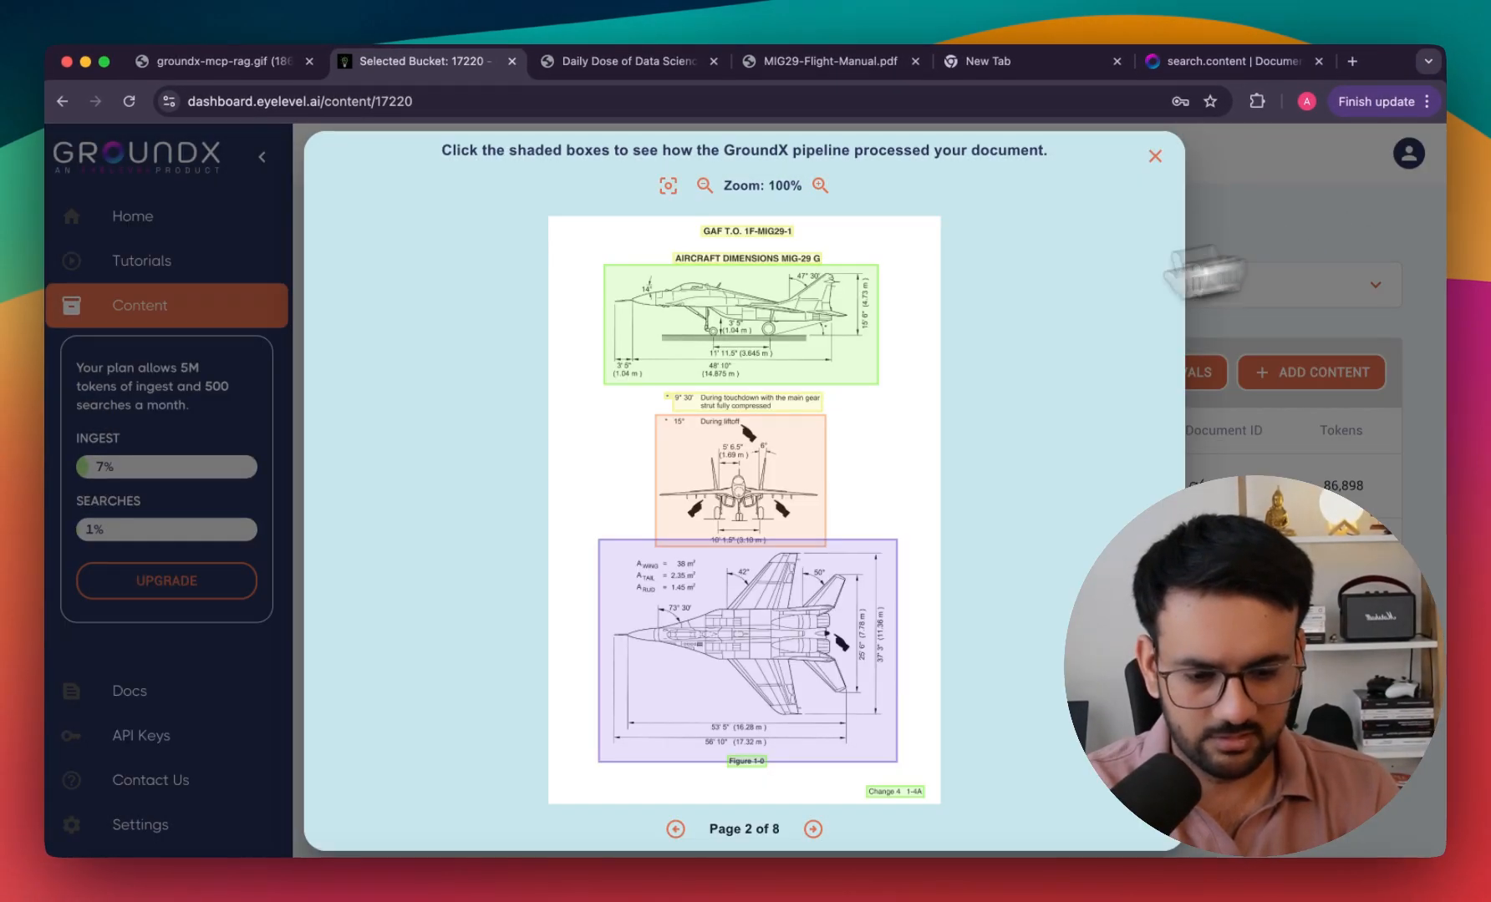
{"action": "scroll", "coordinate": [757, 408], "scroll_direction": "down", "scroll_amount": 3}
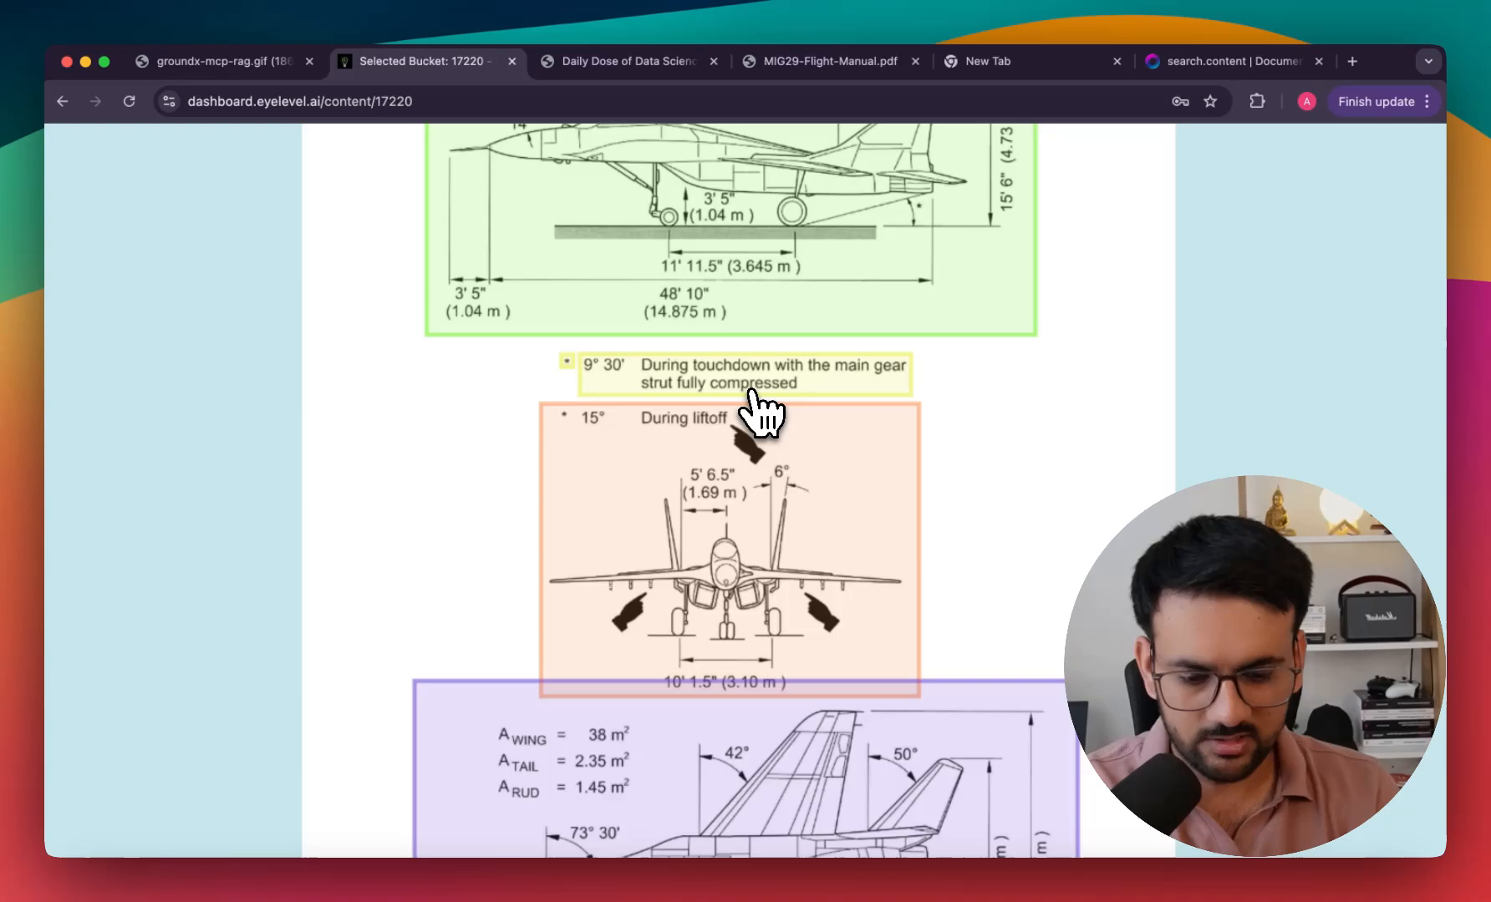
{"action": "scroll", "coordinate": [746, 539], "scroll_direction": "down", "scroll_amount": 5}
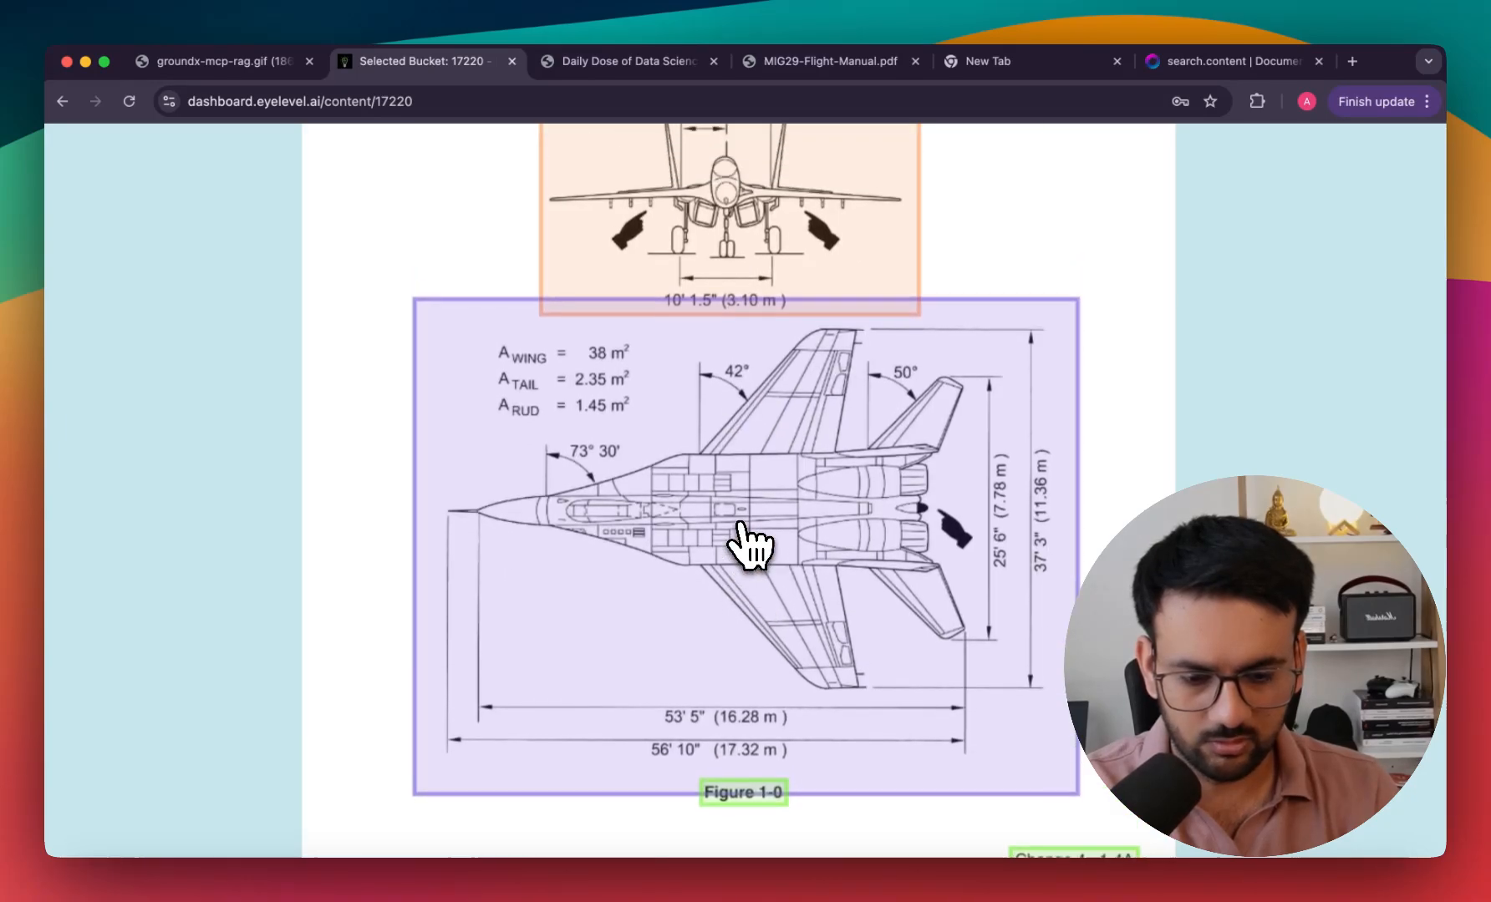
{"action": "scroll", "coordinate": [799, 534], "scroll_direction": "up", "scroll_amount": 5}
{"action": "scroll", "coordinate": [799, 534], "scroll_direction": "up", "scroll_amount": 2}
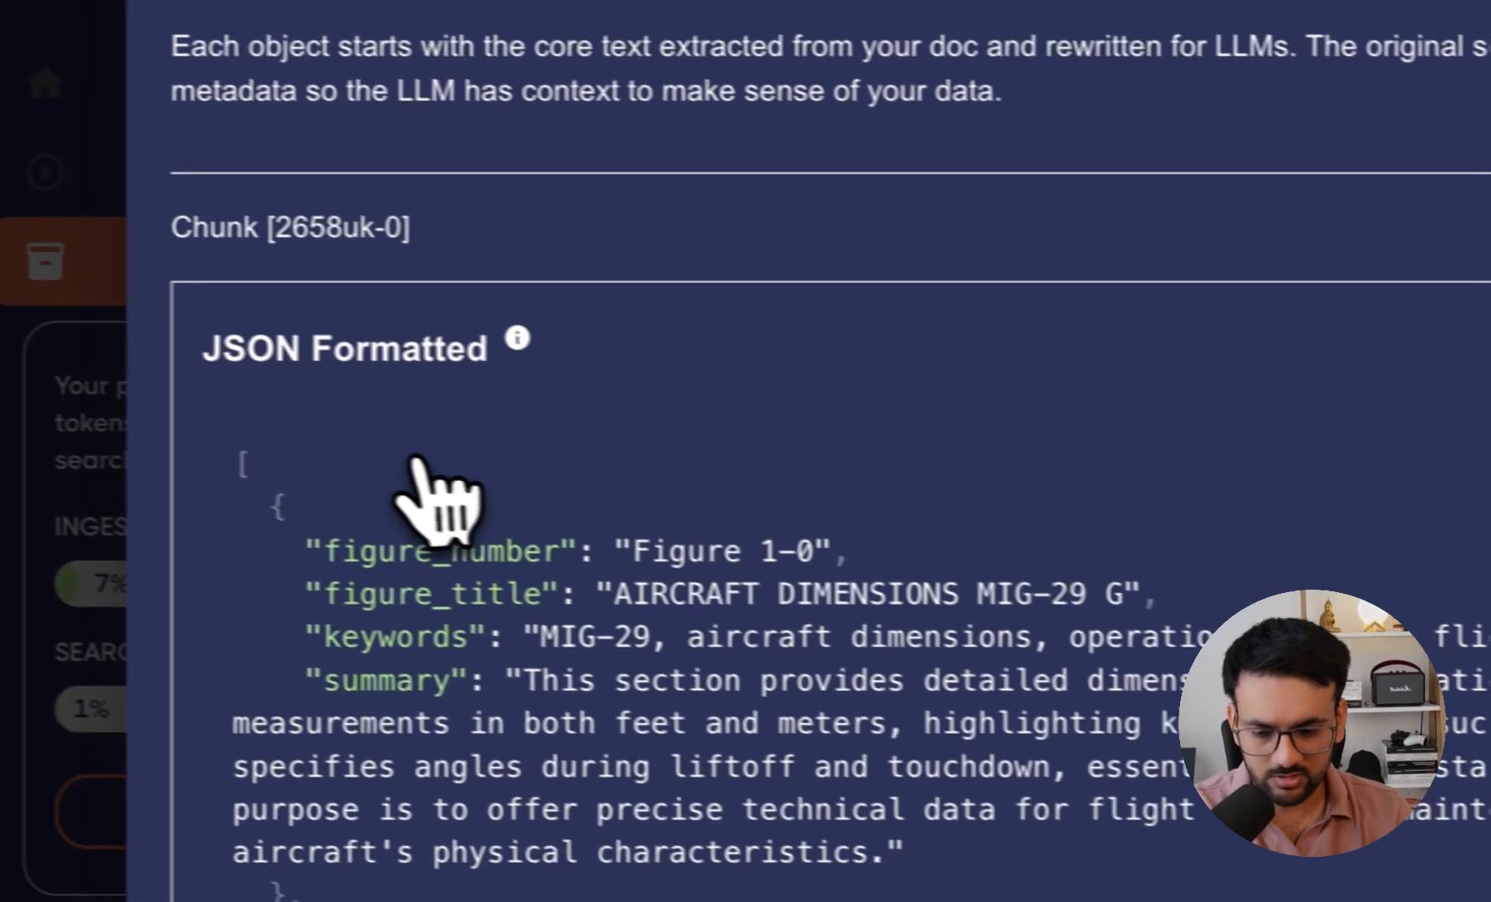
{"action": "left_click", "coordinate": [541, 268]}
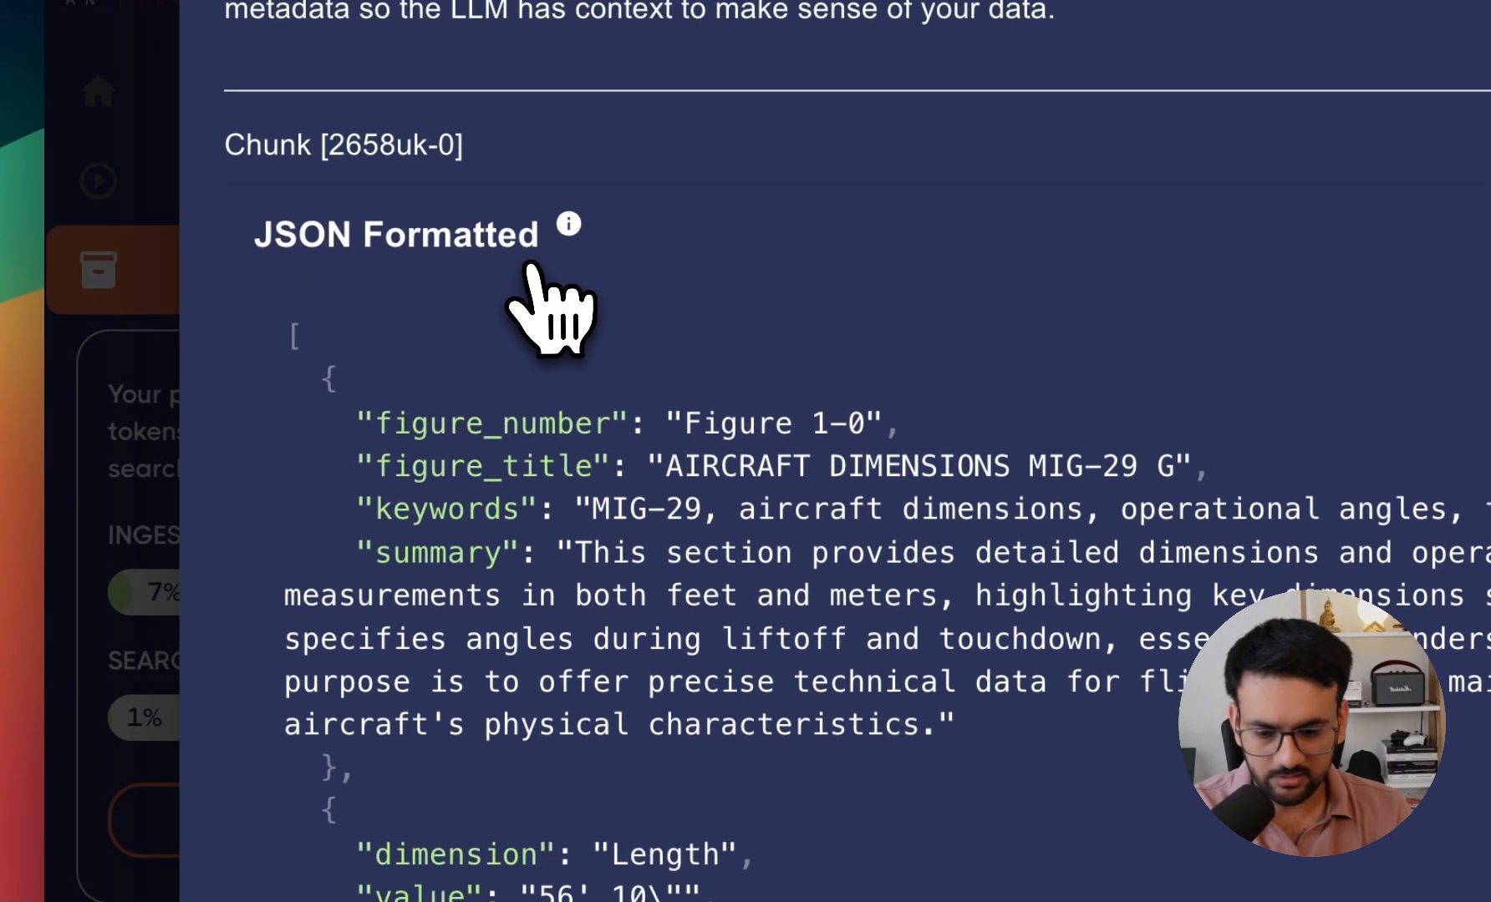
{"action": "left_click", "coordinate": [431, 700]}
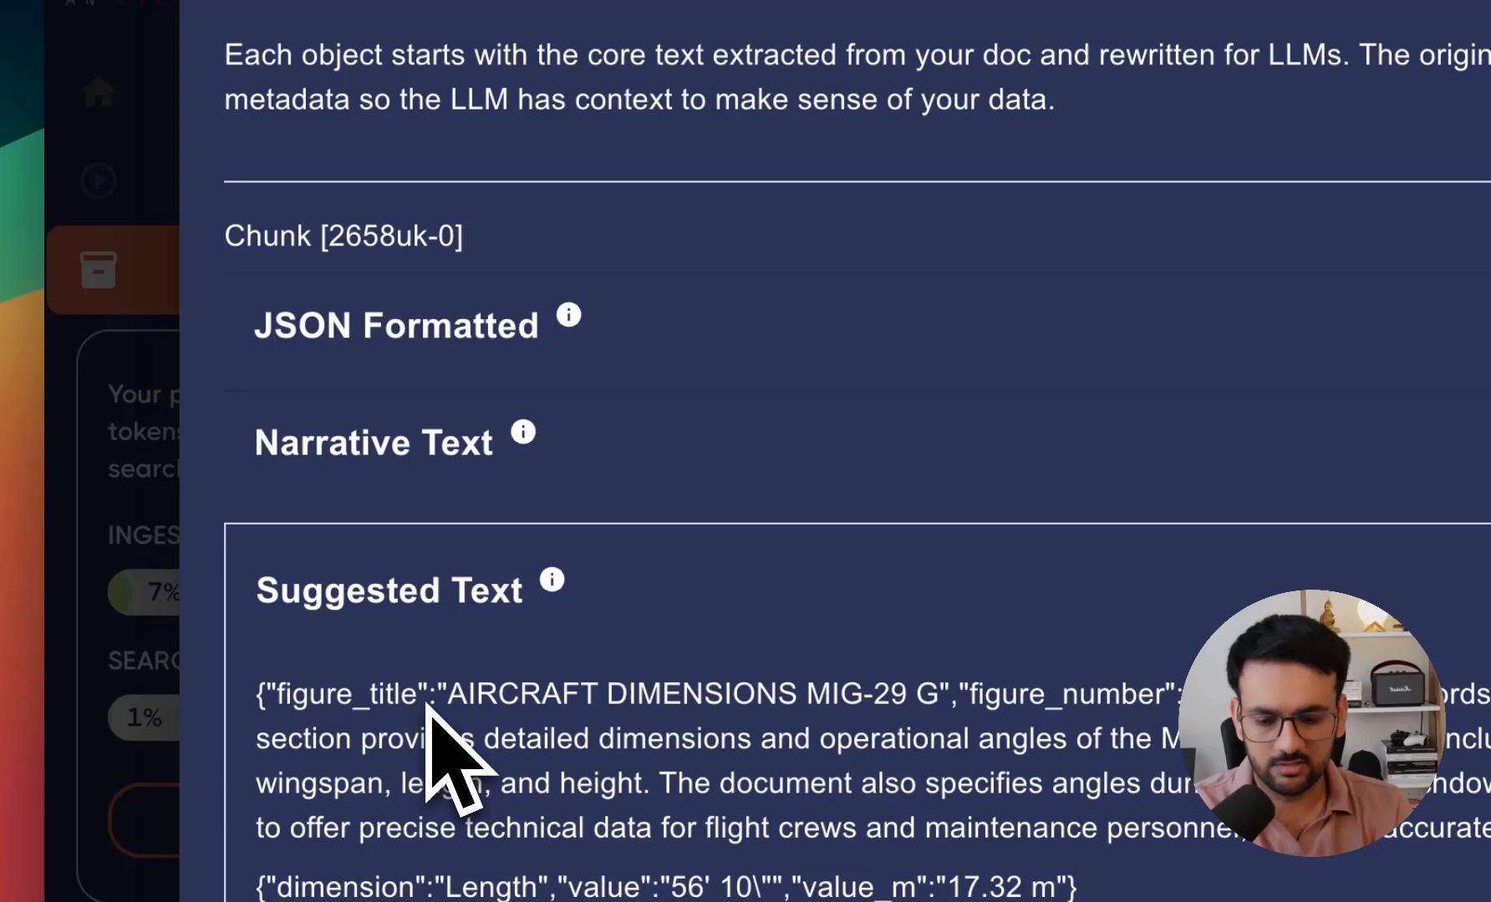
{"action": "scroll", "coordinate": [582, 700], "scroll_direction": "down", "scroll_amount": 5}
{"action": "scroll", "coordinate": [698, 595], "scroll_direction": "down", "scroll_amount": 2}
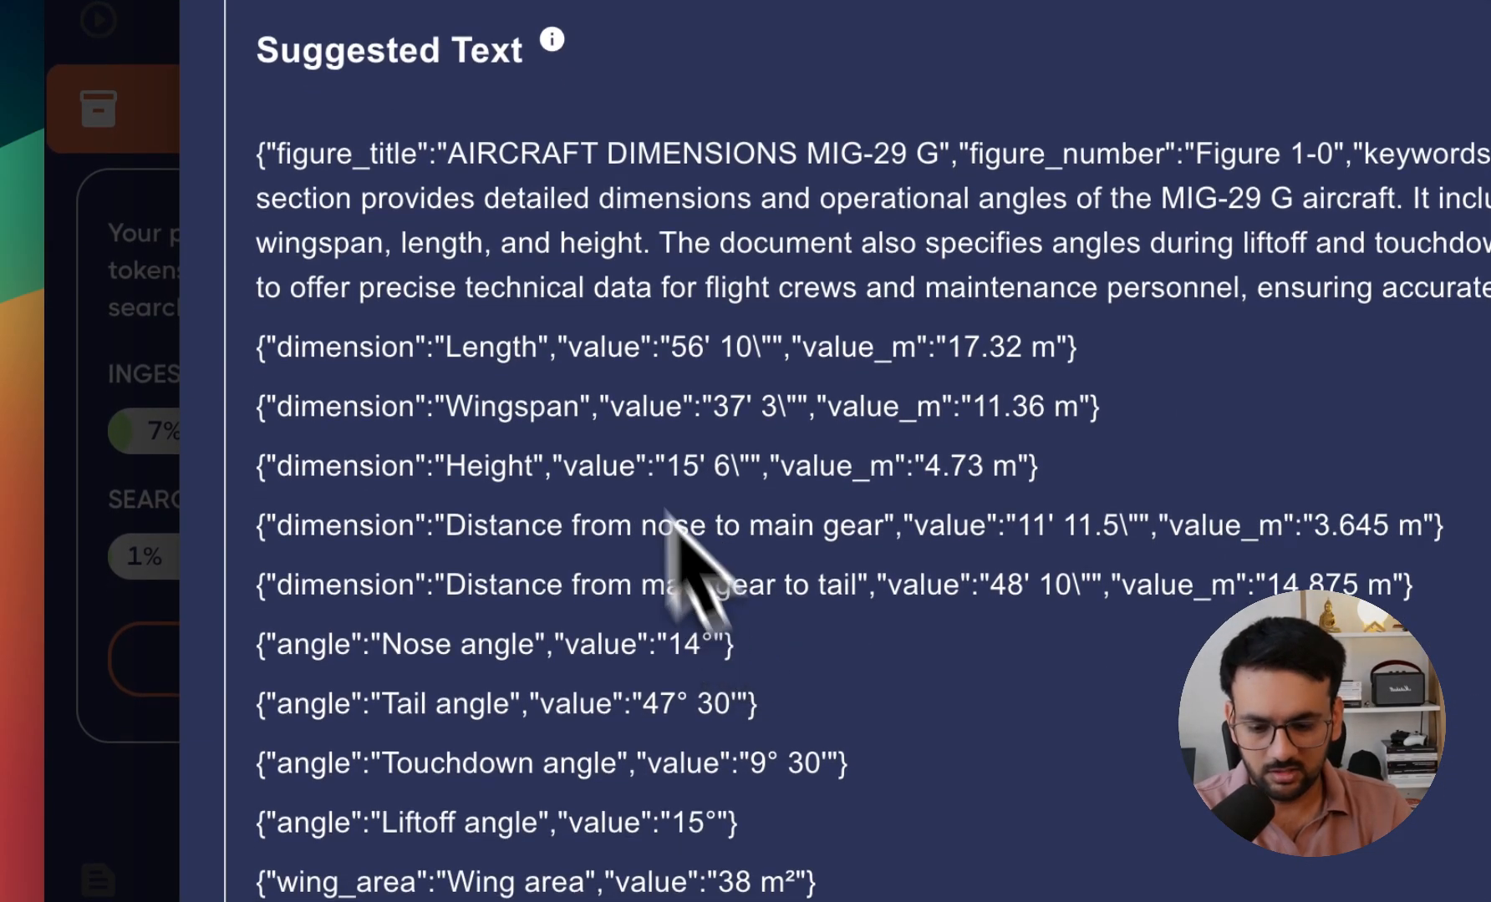
Highlight the Length, Wingspan and Height values in the extracted text, then close the chunk details.
{"action": "double_click", "coordinate": [459, 347]}
{"action": "left_click", "coordinate": [487, 431]}
{"action": "double_click", "coordinate": [501, 407]}
{"action": "double_click", "coordinate": [471, 466]}
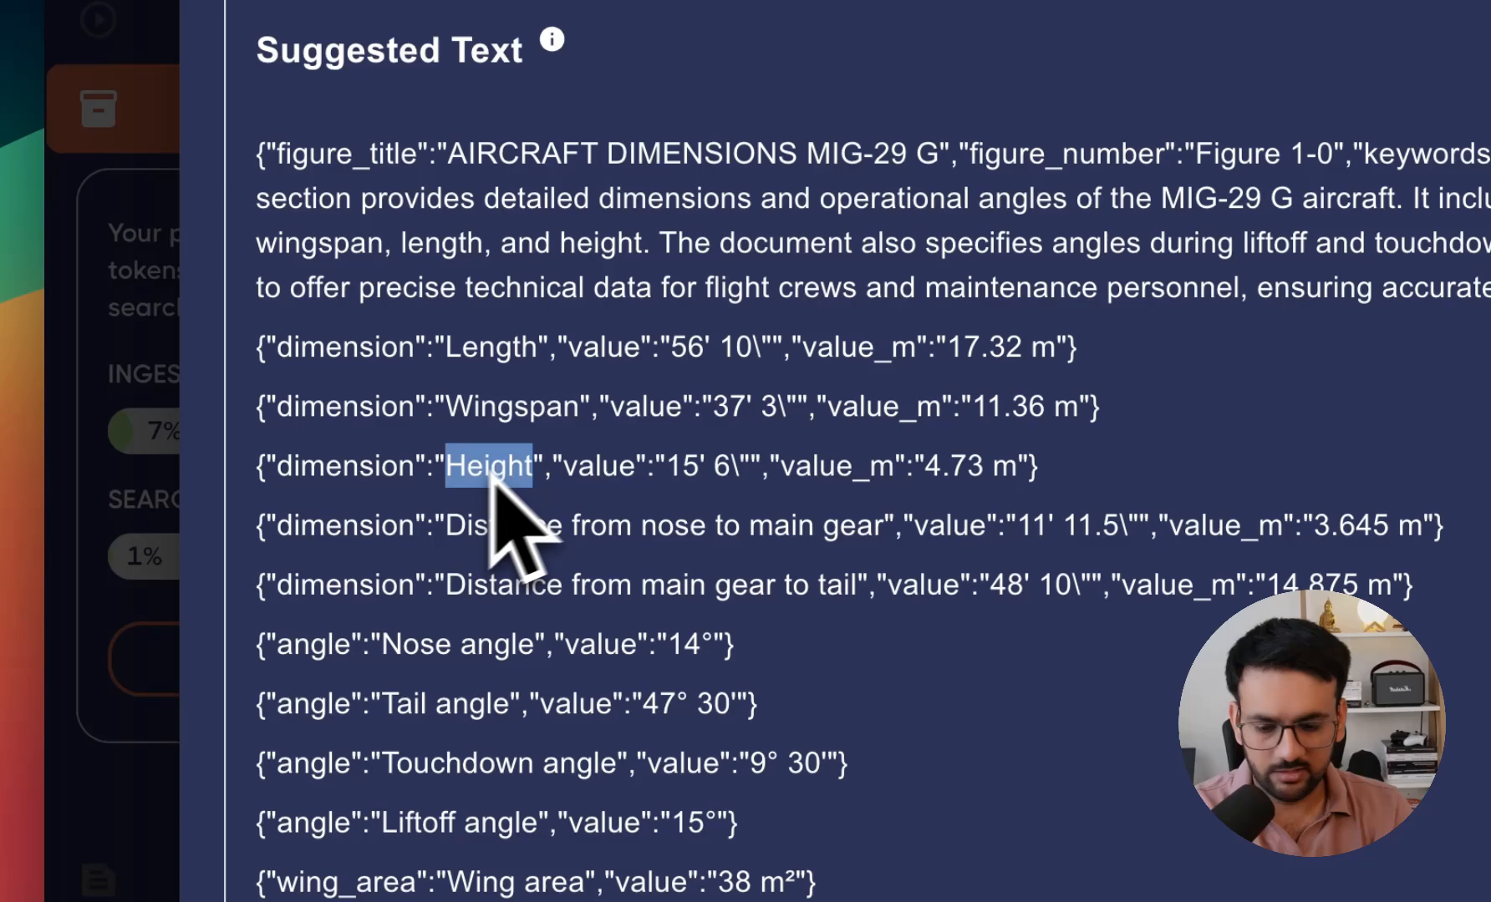
{"action": "left_click", "coordinate": [1245, 265]}
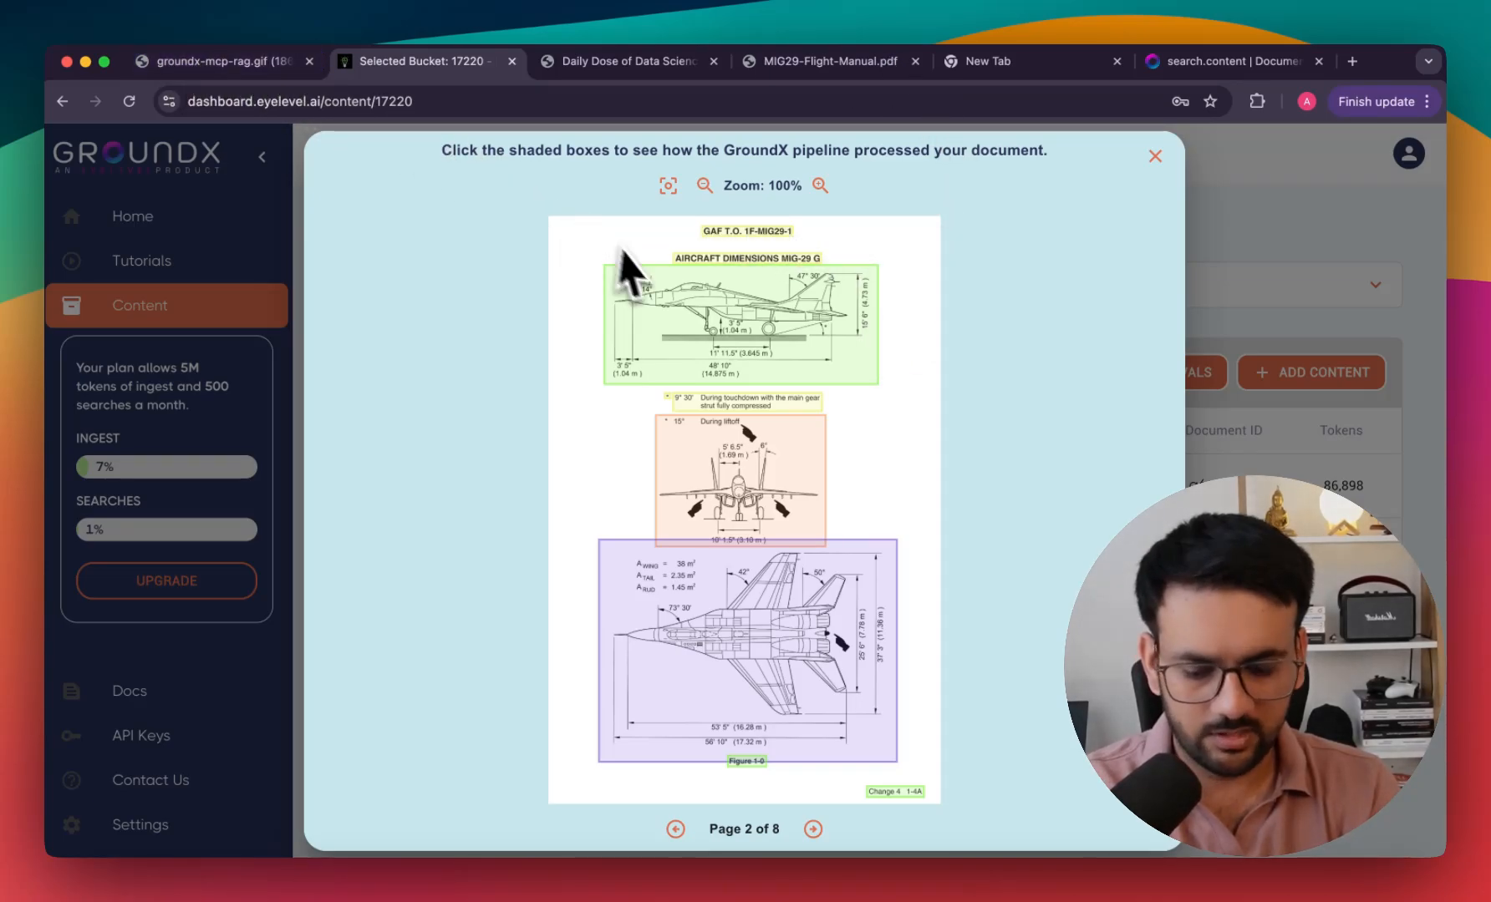
Start a fresh Cursor chat, then switch to the Data Science archive's Pandas–Polars–SQL–PySpark translations page.
{"action": "key", "text": "super+Tab"}
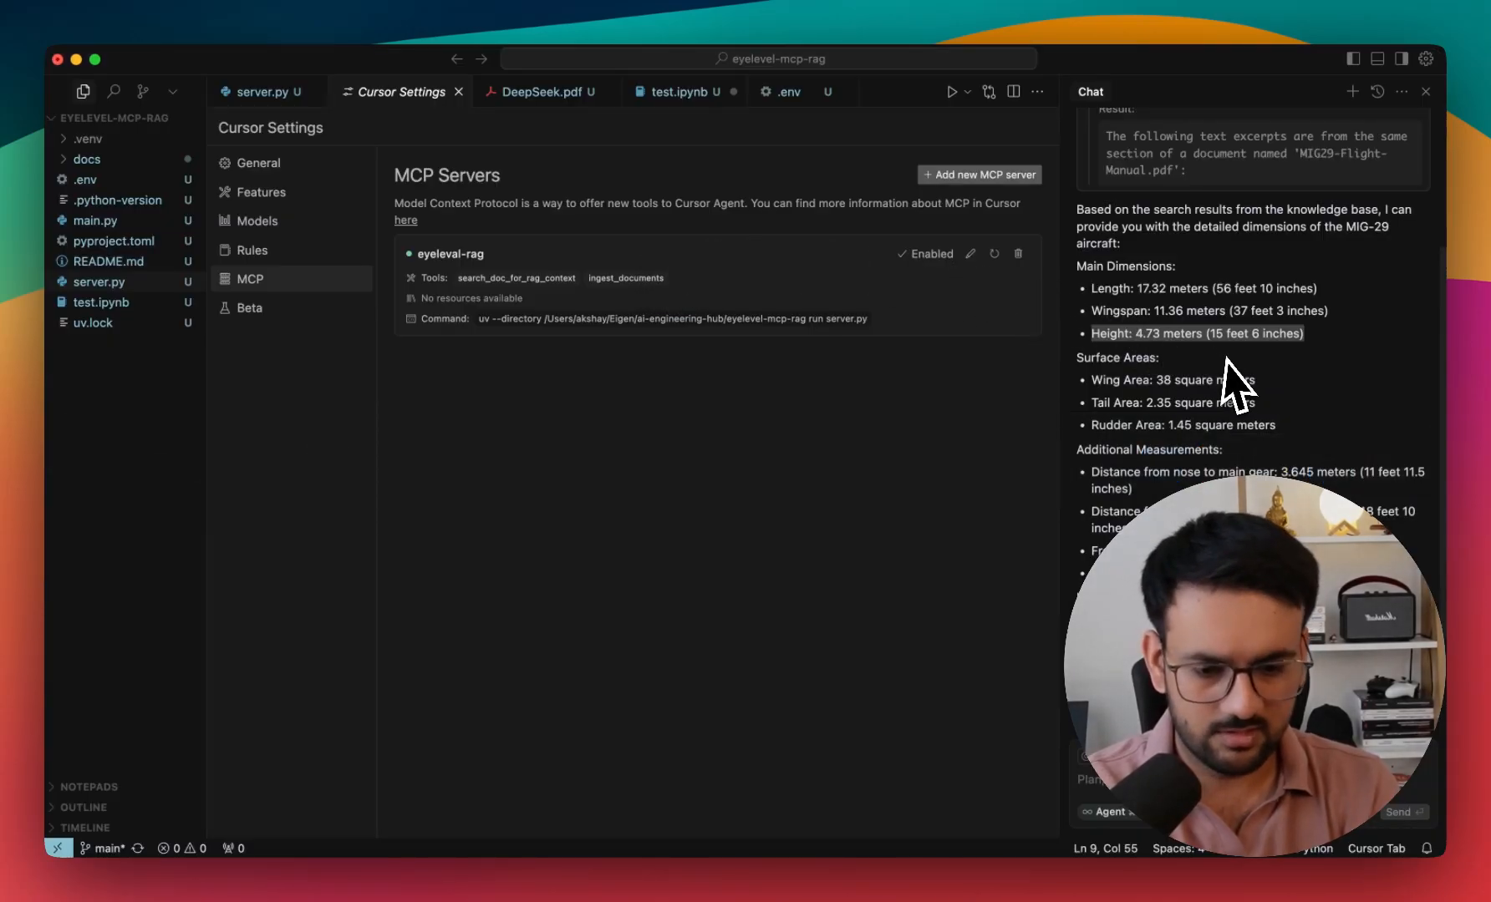
{"action": "key", "text": "super+n"}
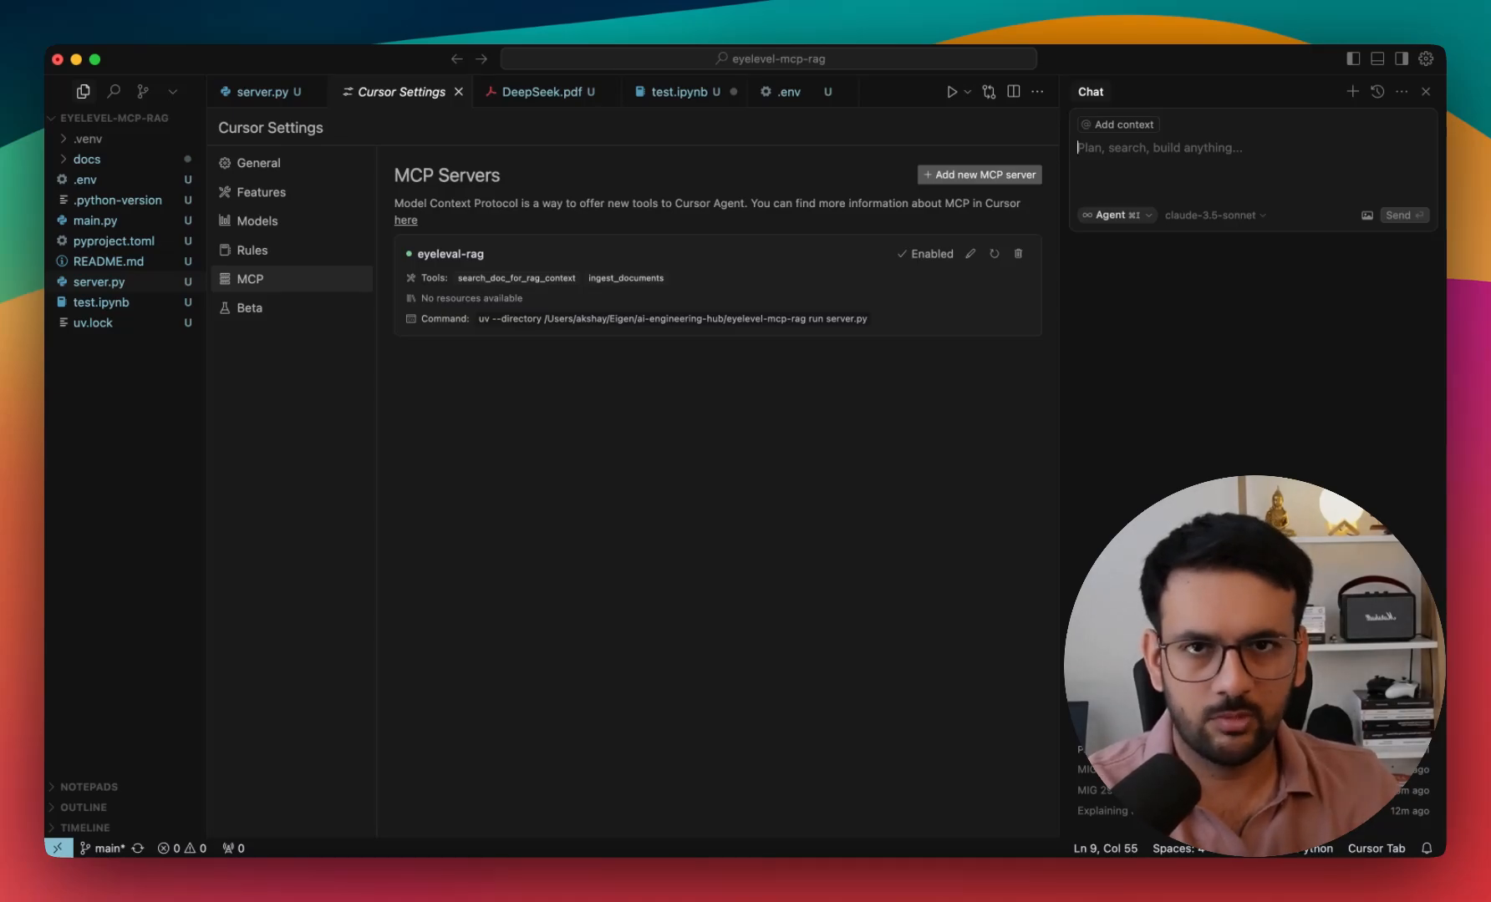
{"action": "key", "text": "super+Tab"}
{"action": "scroll", "coordinate": [816, 389], "scroll_direction": "up", "scroll_amount": 1}
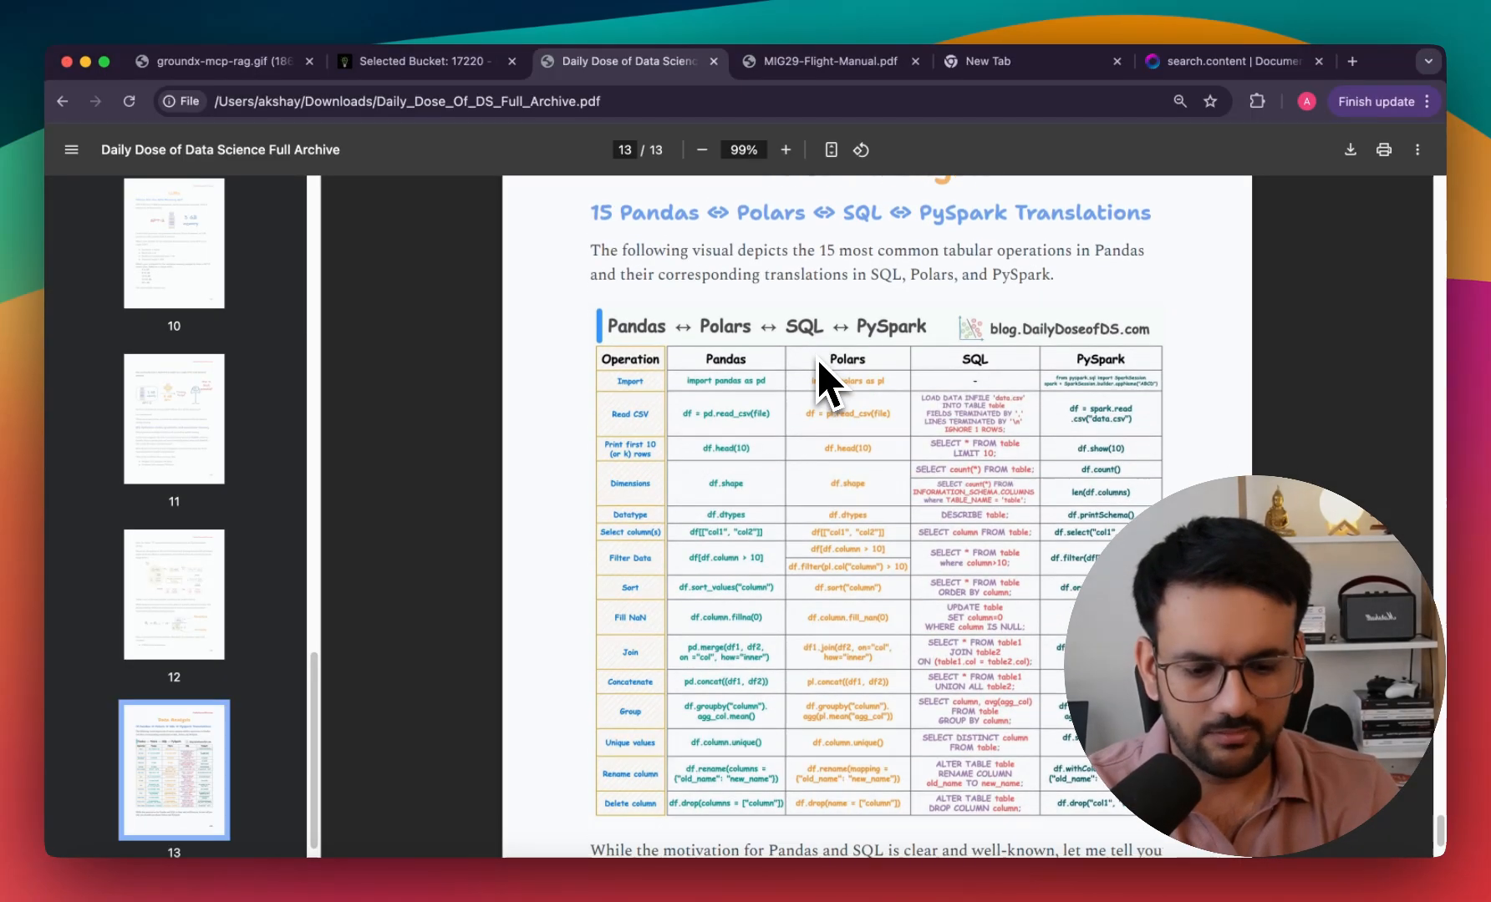
{"action": "scroll", "coordinate": [819, 378], "scroll_direction": "up", "scroll_amount": 1}
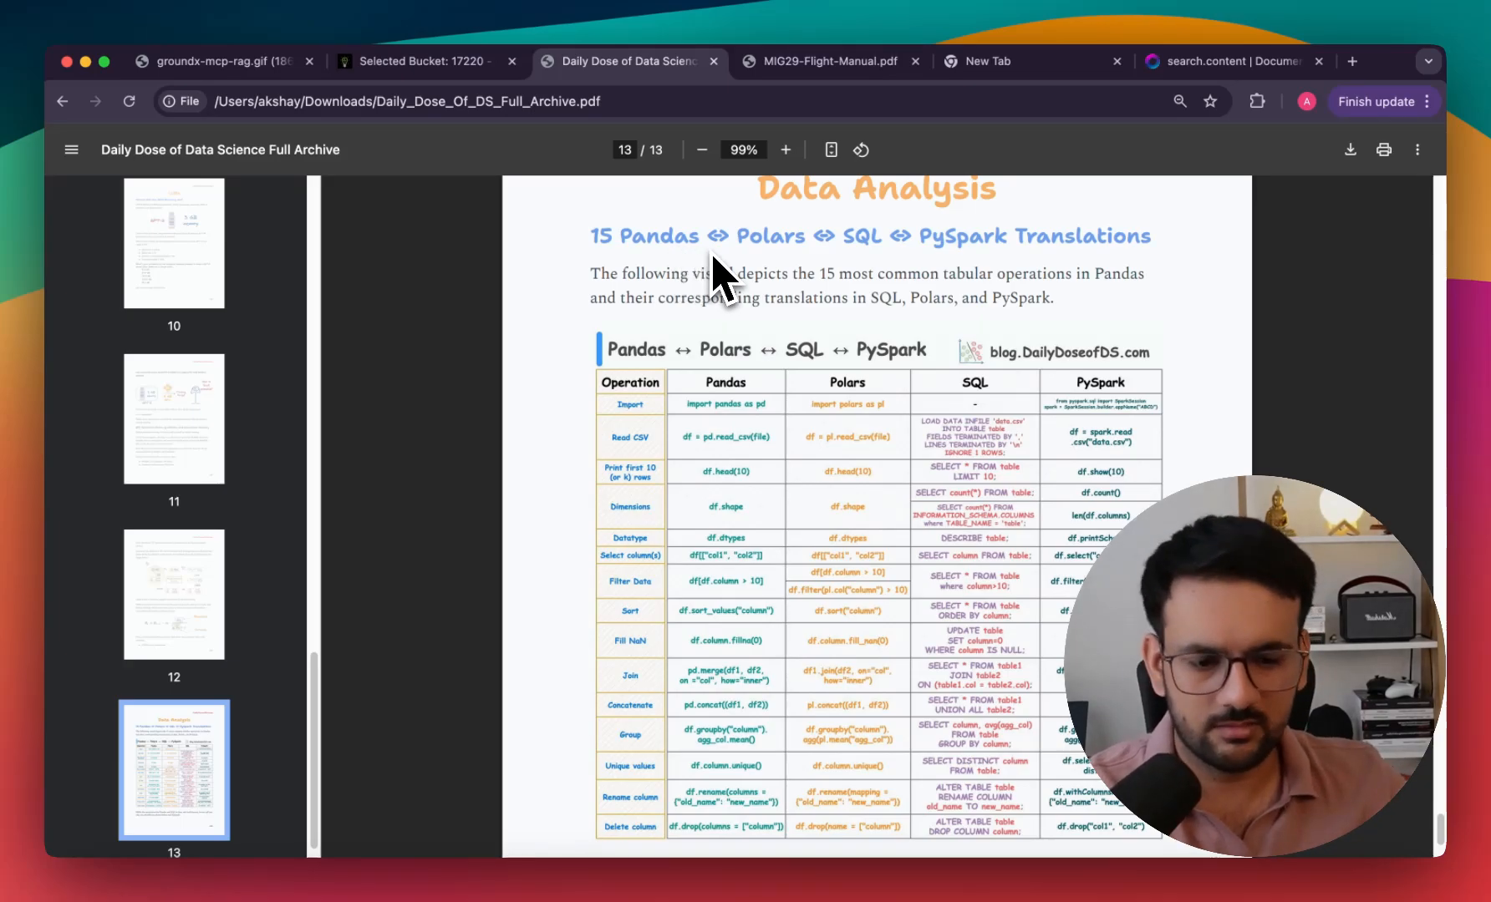
{"action": "scroll", "coordinate": [850, 315], "scroll_direction": "down", "scroll_amount": 2}
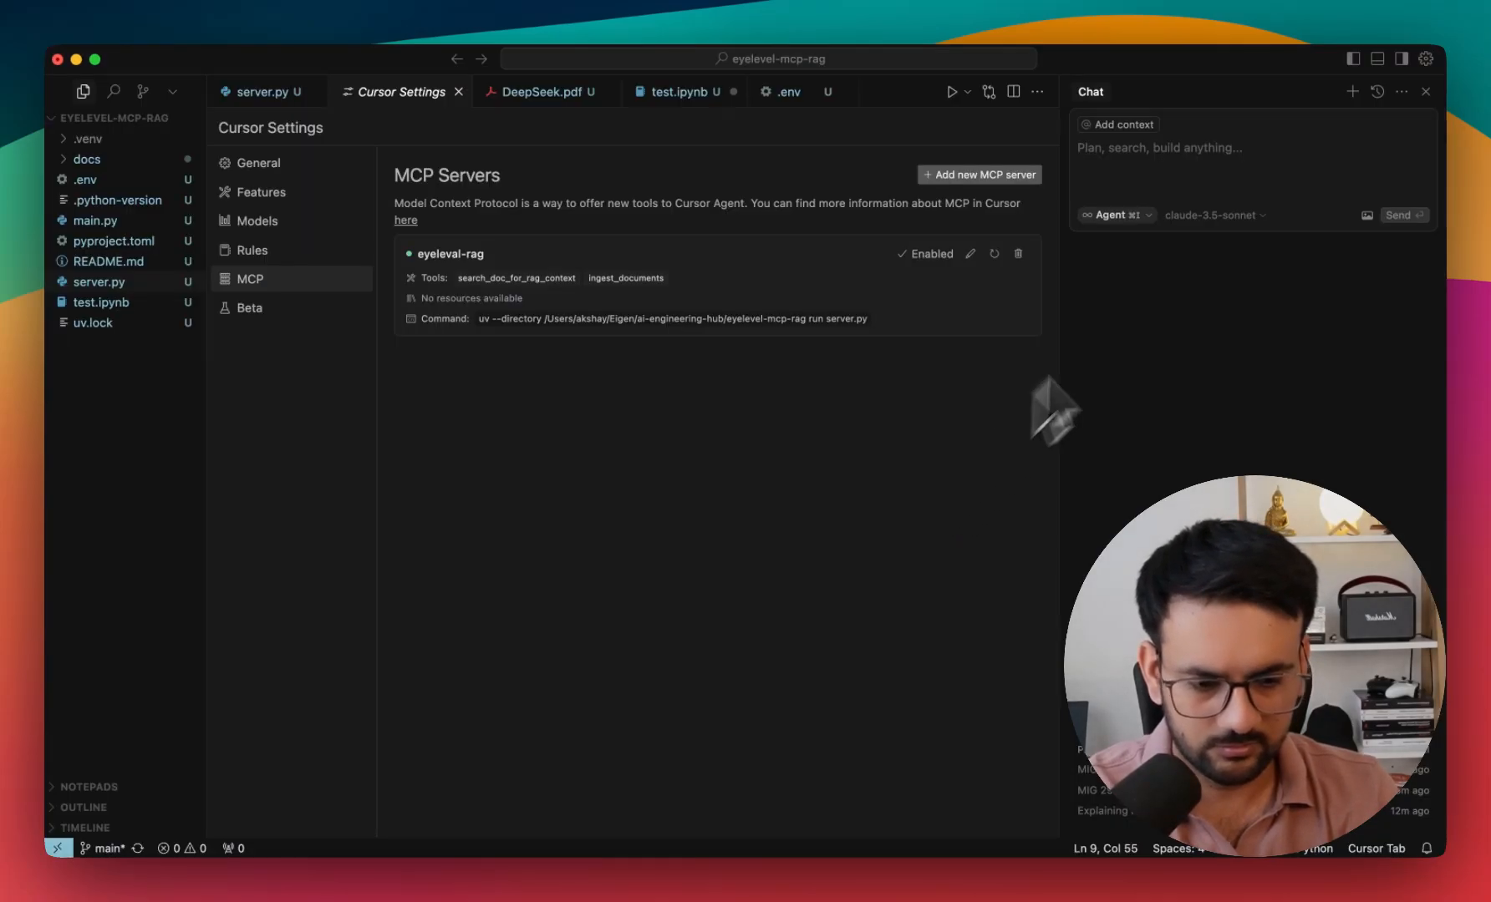
{"action": "type", "text": "Based on"}
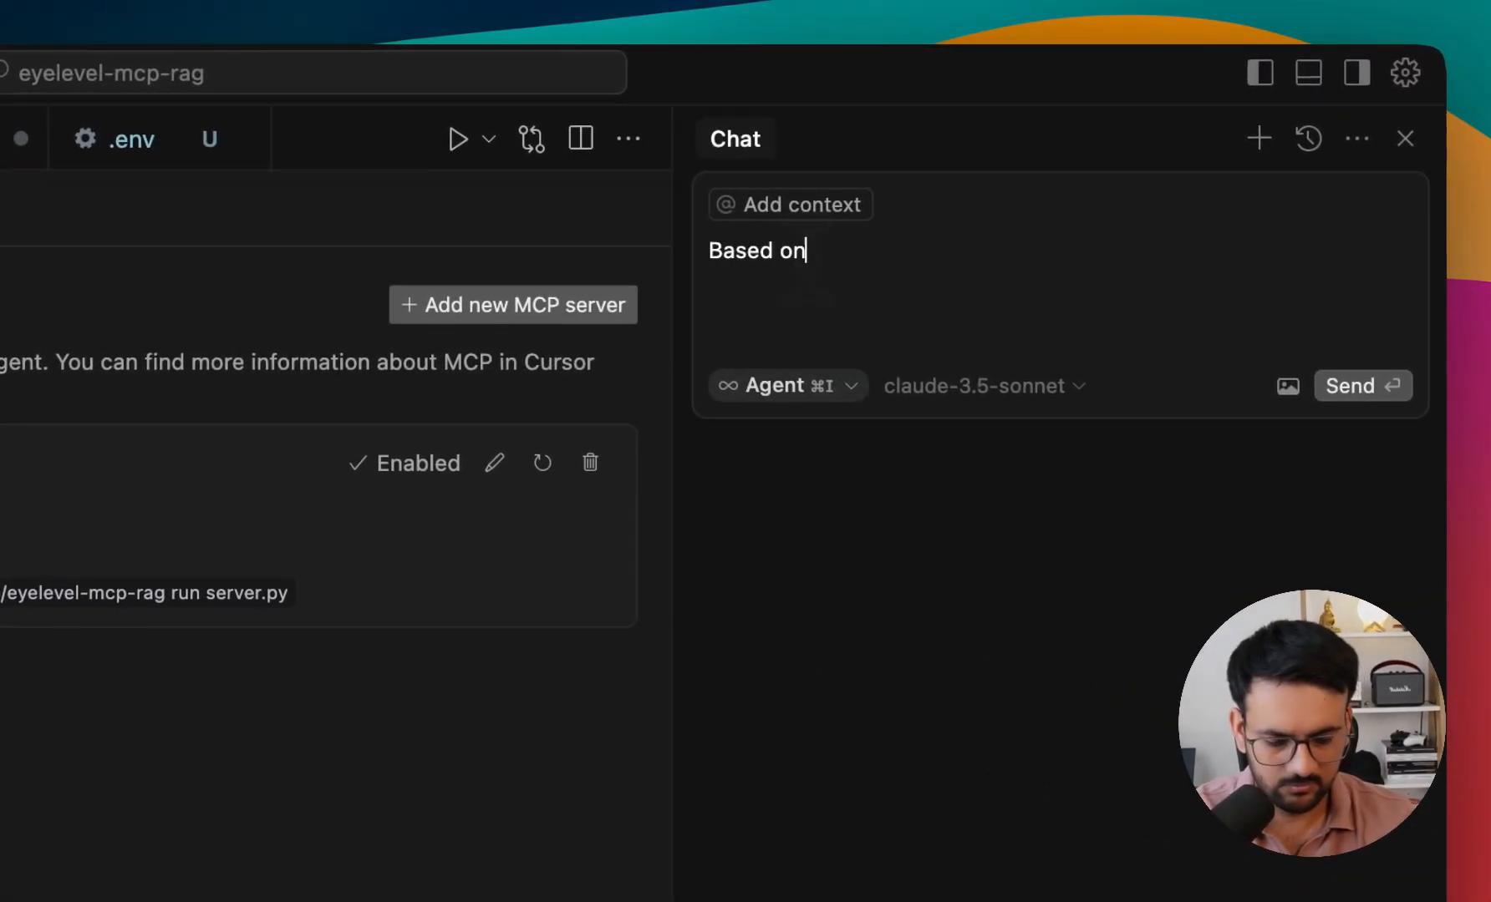
{"action": "type", "text": " the pandas to SQL translations"}
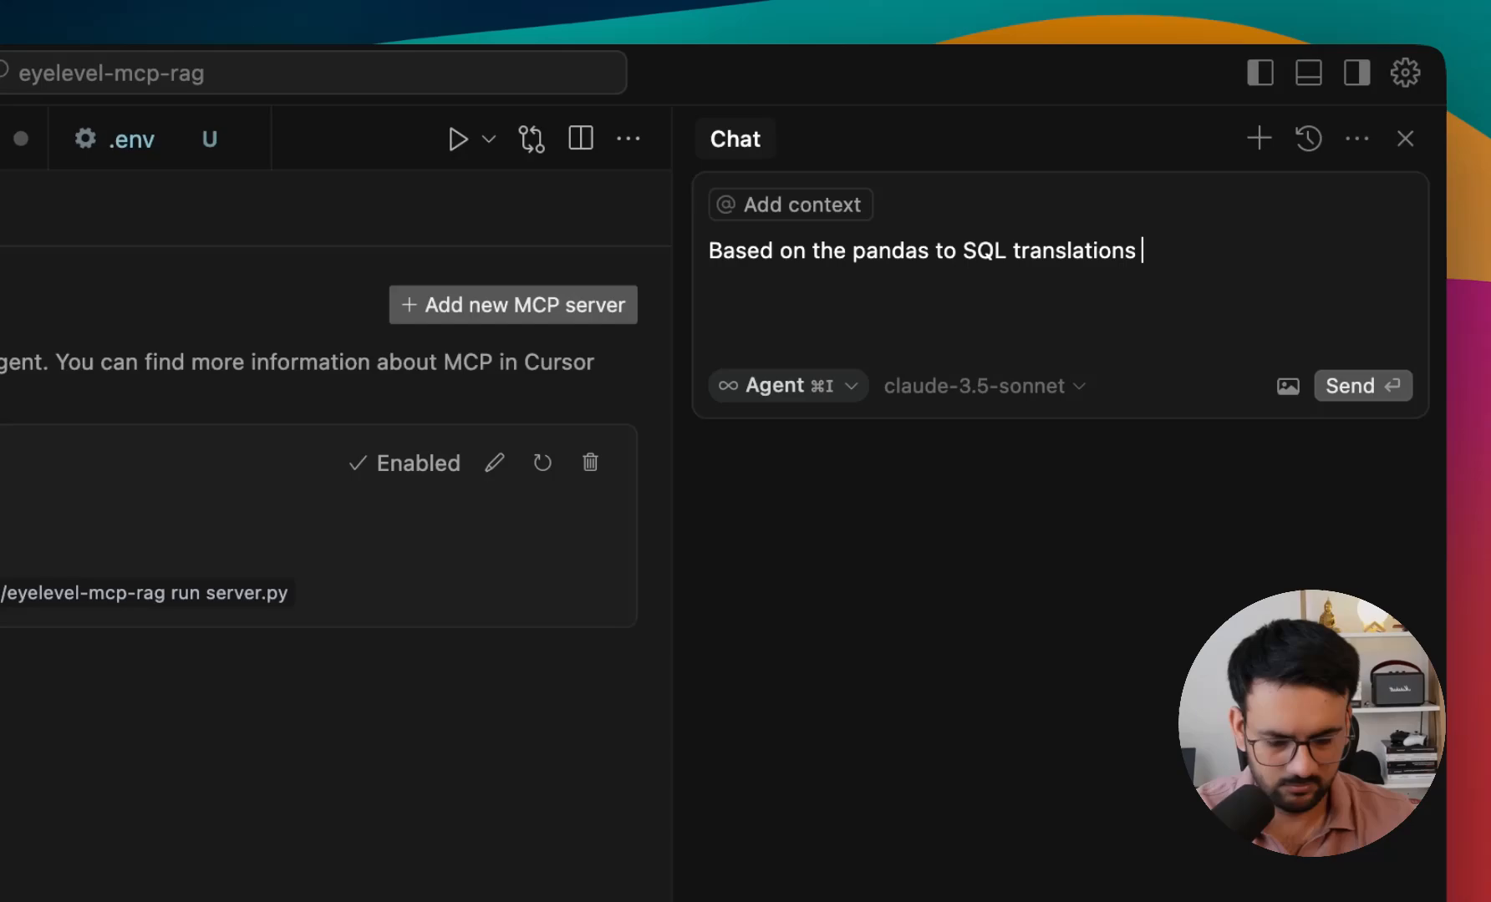
{"action": "type", "text": "SQL equivalent of df.shape"}
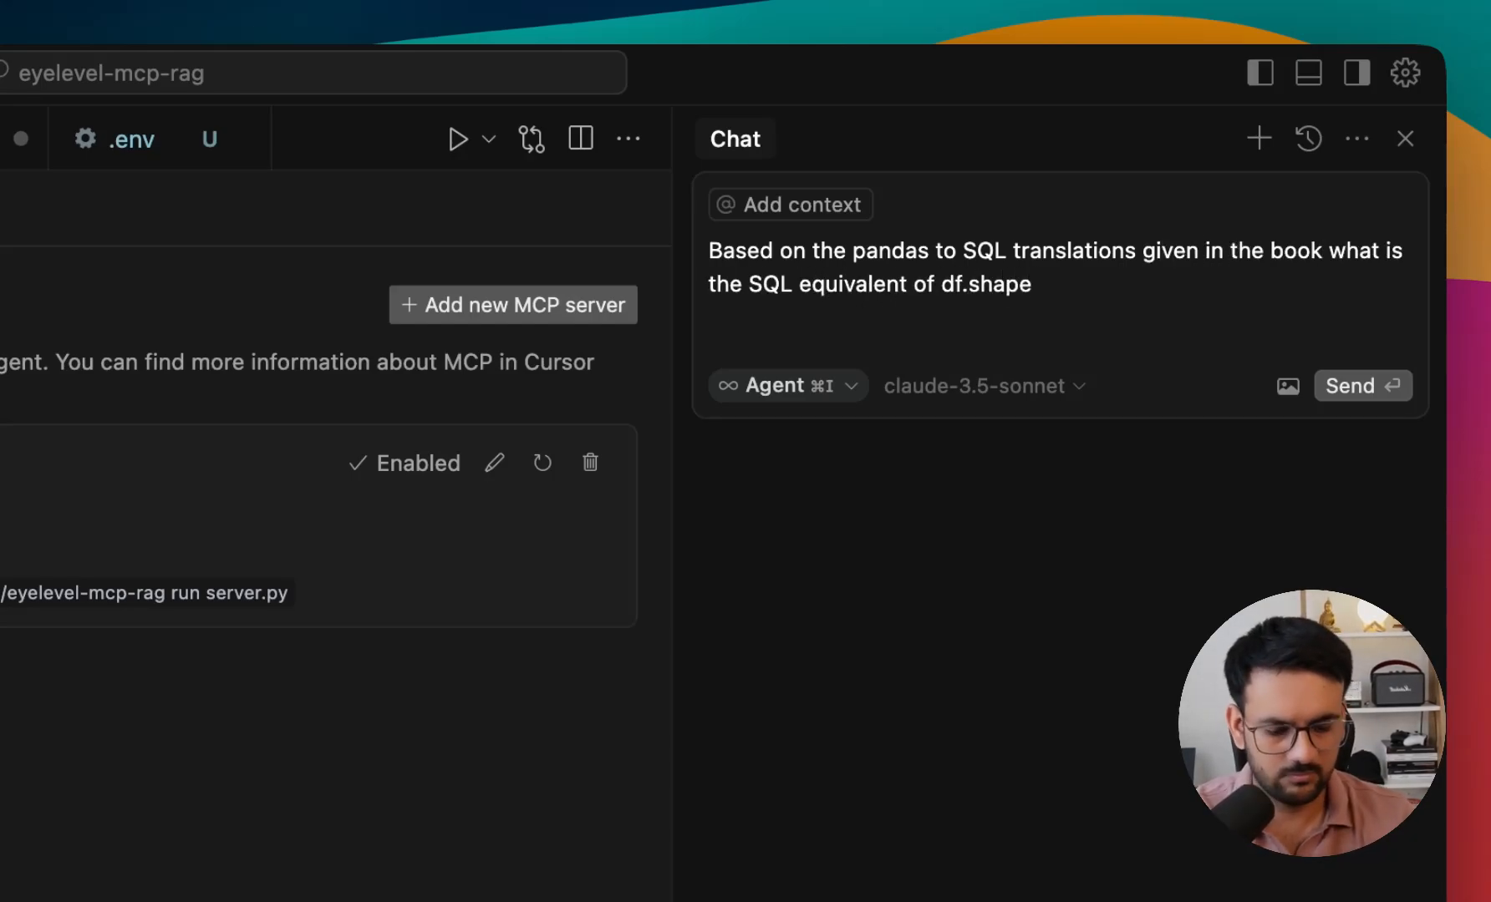
{"action": "type", "text": "."}
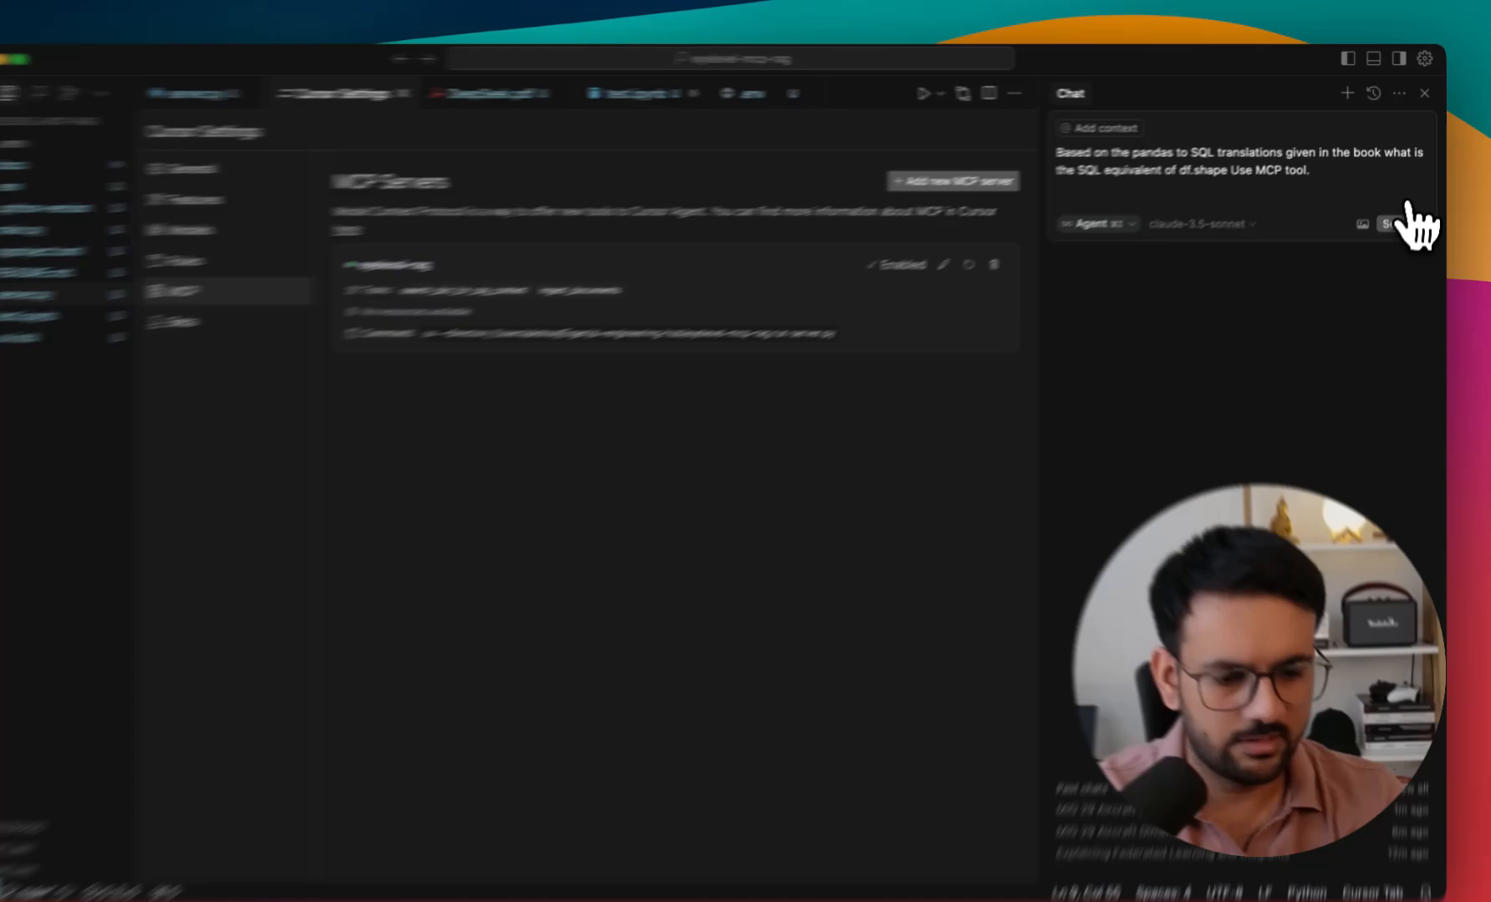
Send the df.shape SQL question, get the MCP-backed COUNT(*) answer, and switch over to the PDF.
{"action": "left_click", "coordinate": [1361, 384]}
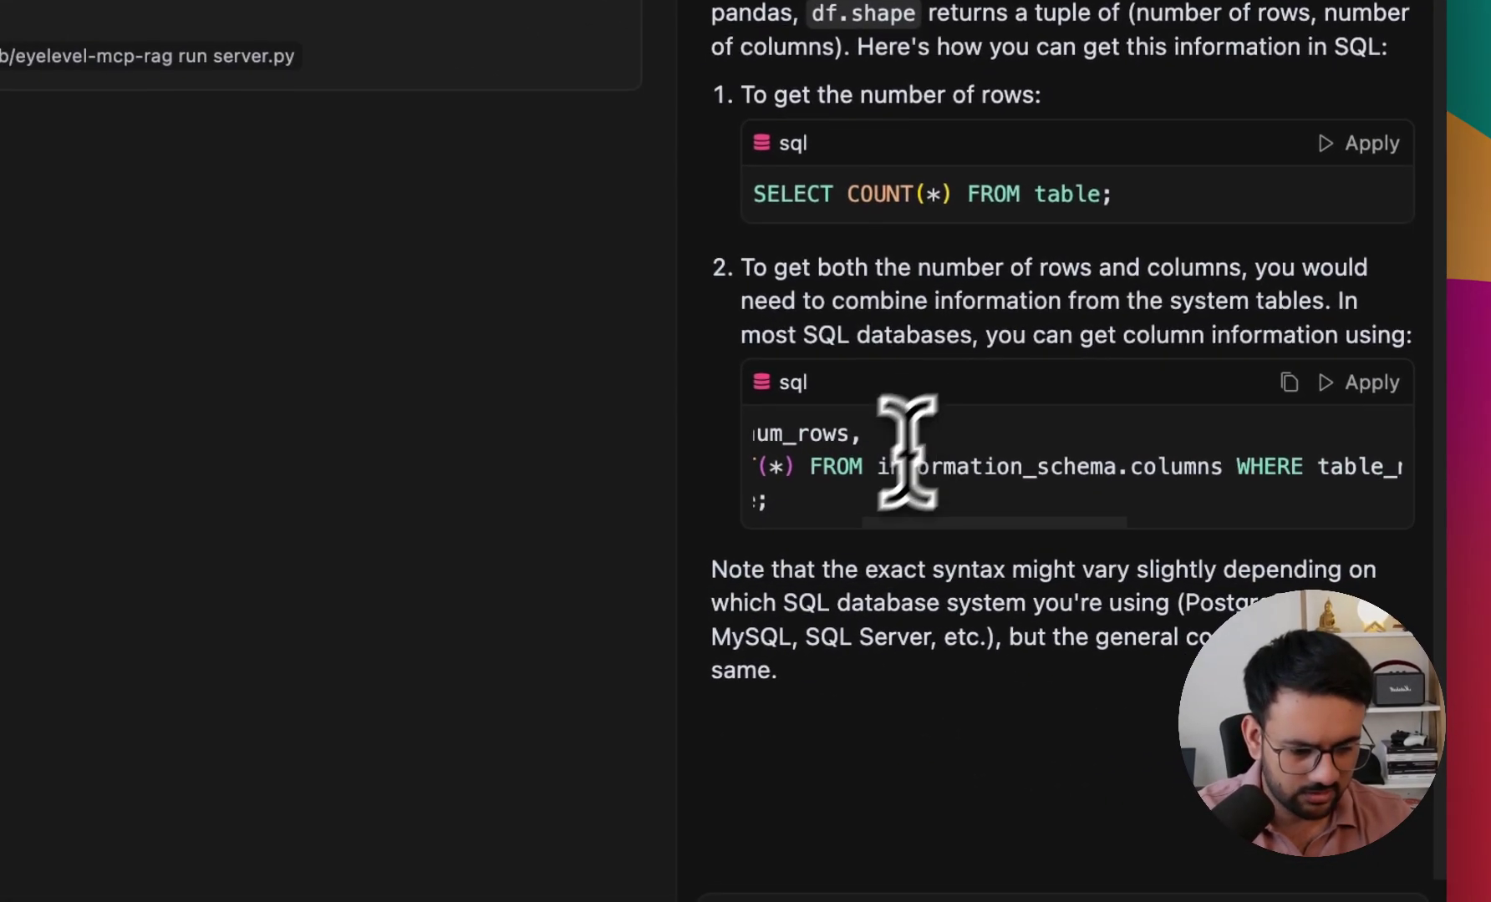
{"action": "scroll", "coordinate": [873, 478], "scroll_direction": "left", "scroll_amount": 3}
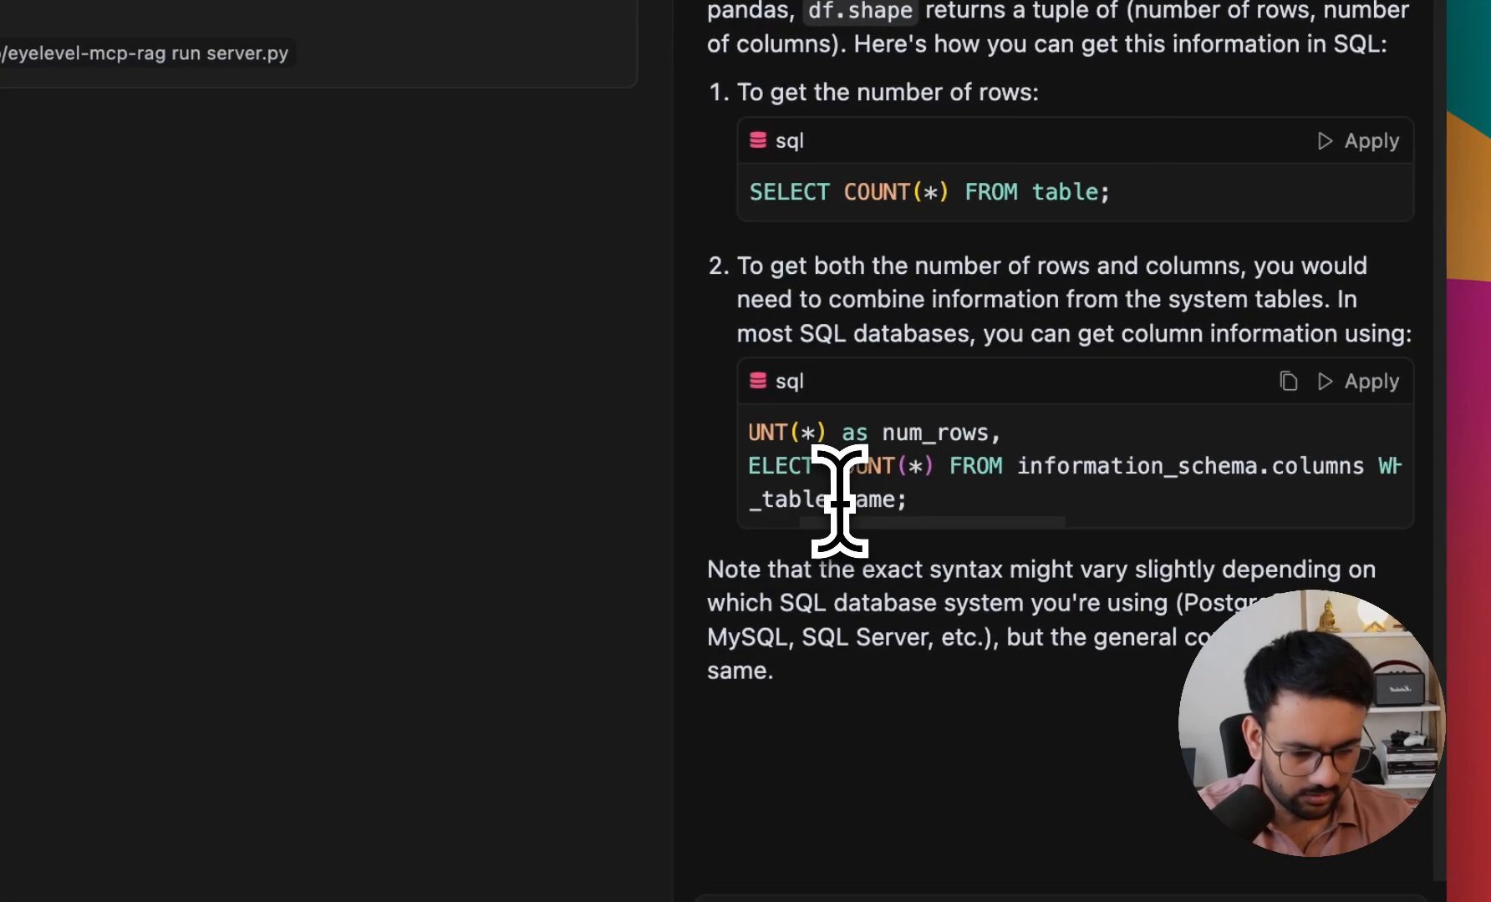
{"action": "scroll", "coordinate": [912, 466], "scroll_direction": "right", "scroll_amount": 2}
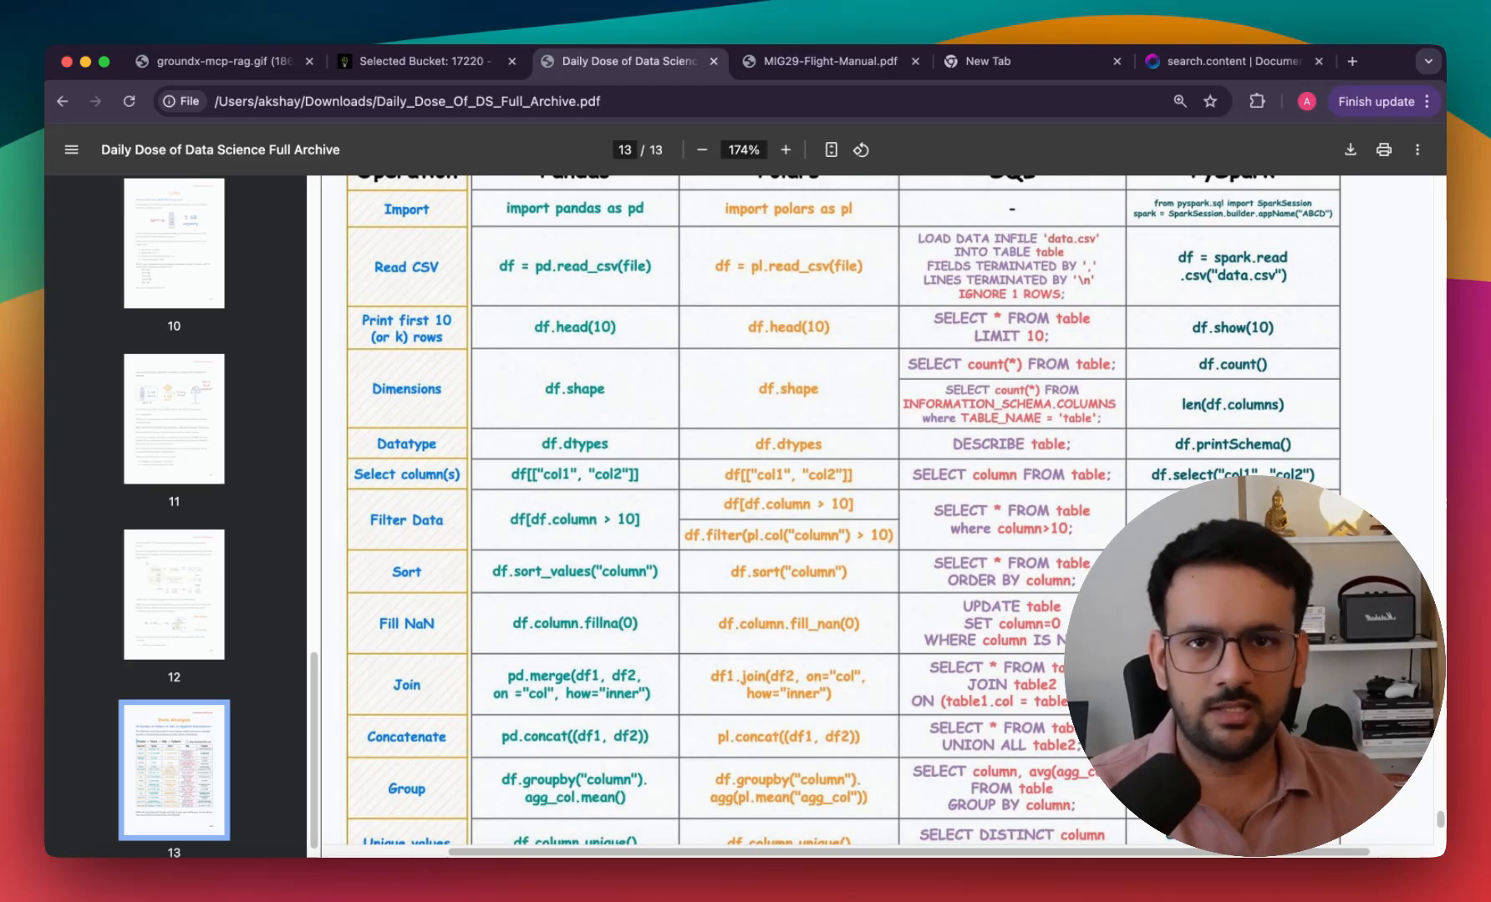
{"action": "key", "text": "super+Tab"}
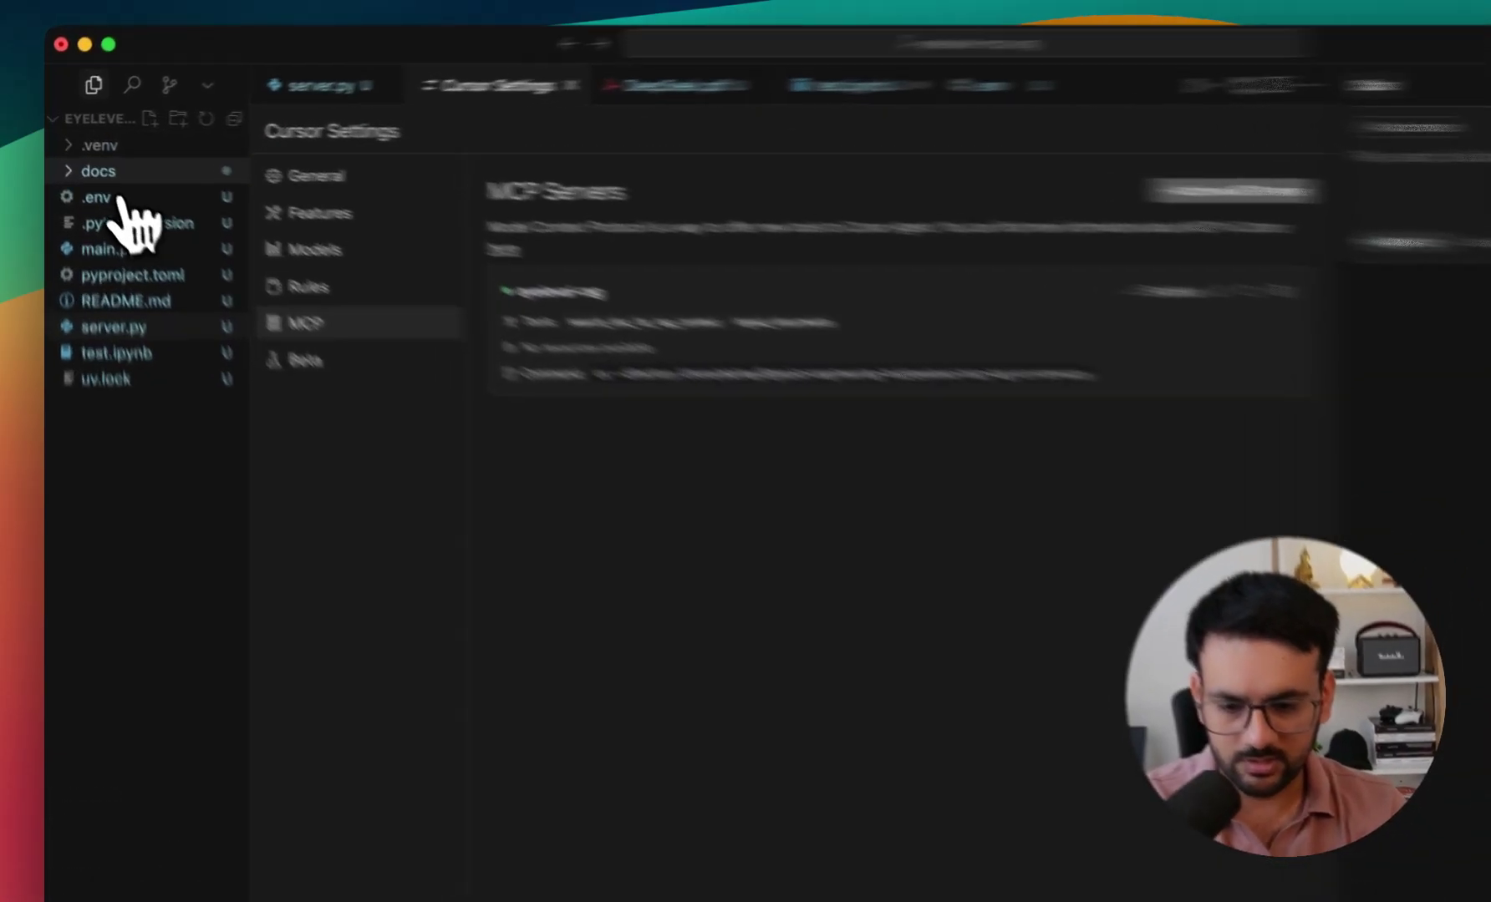
Copy the full path of DeepSeek.pdf from the docs folder via Copy Path.
{"action": "left_click", "coordinate": [103, 171]}
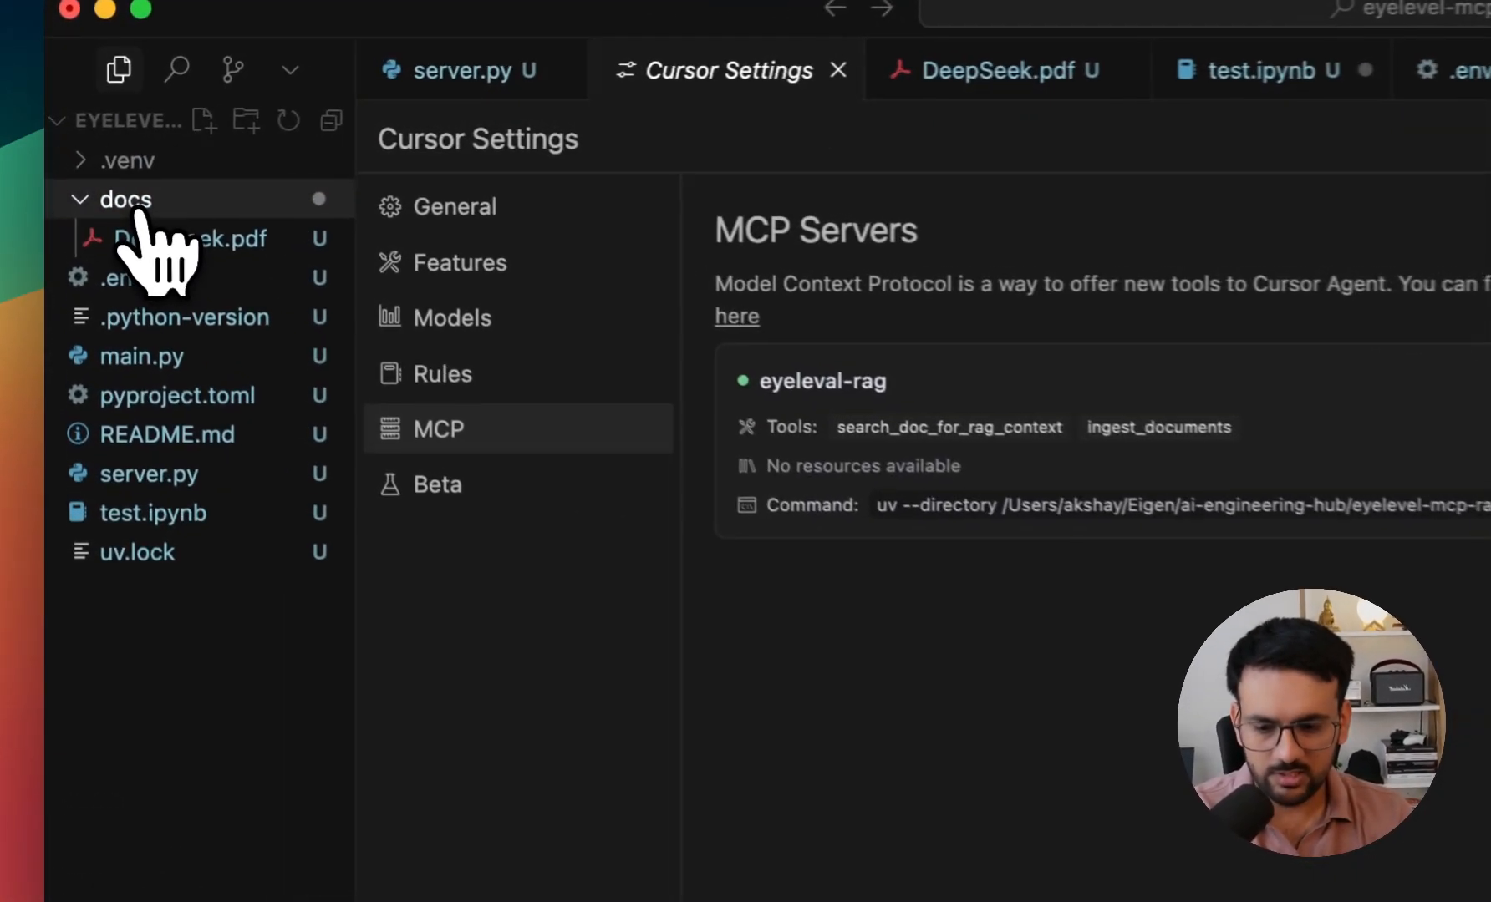
{"action": "right_click", "coordinate": [143, 206]}
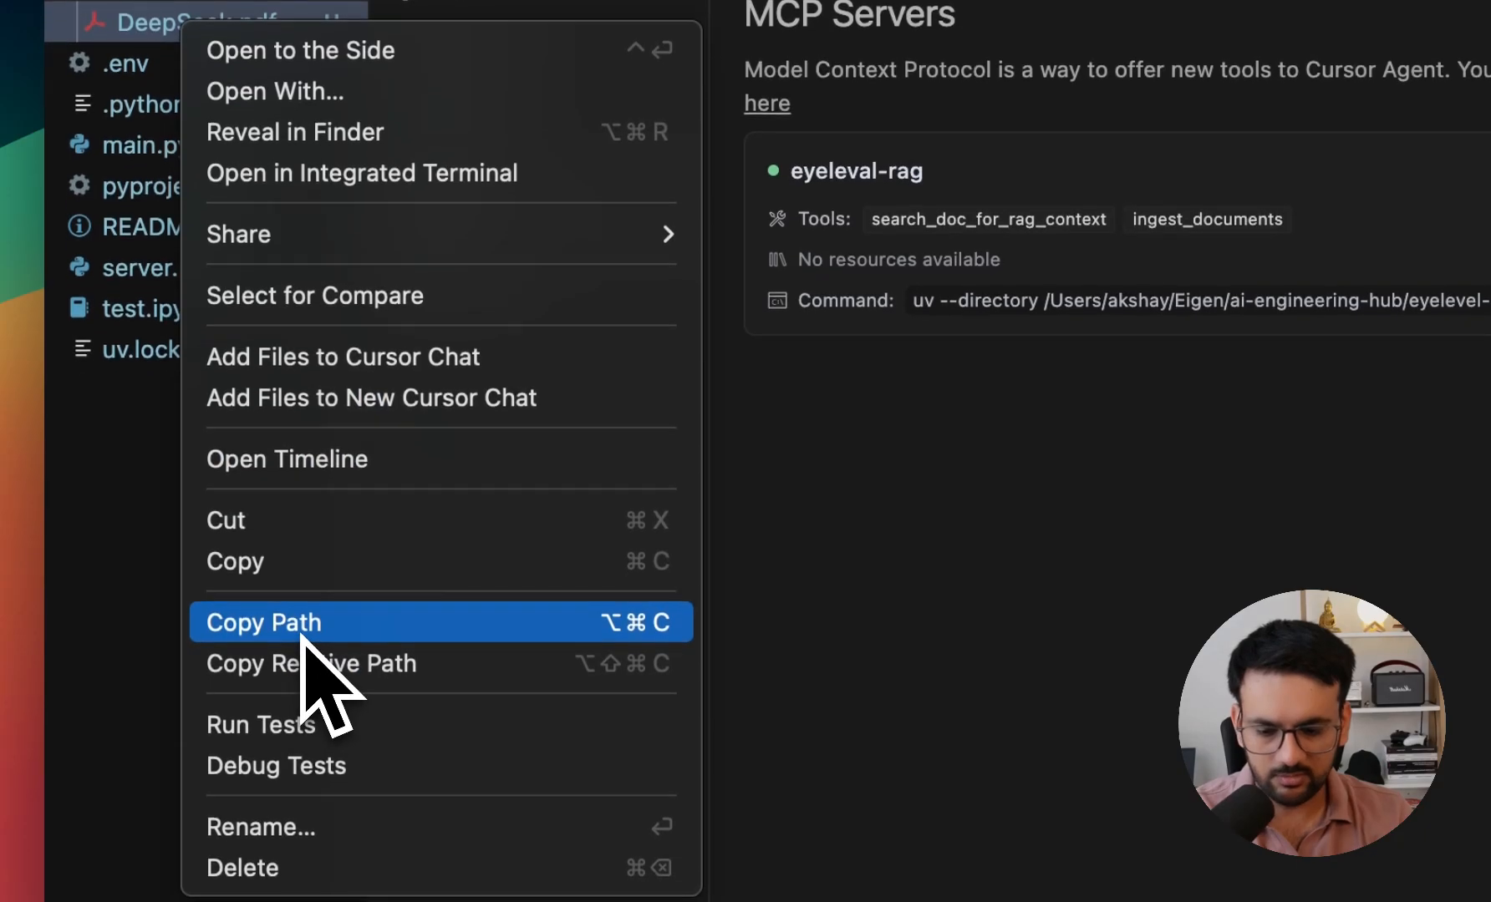
{"action": "left_click", "coordinate": [303, 629]}
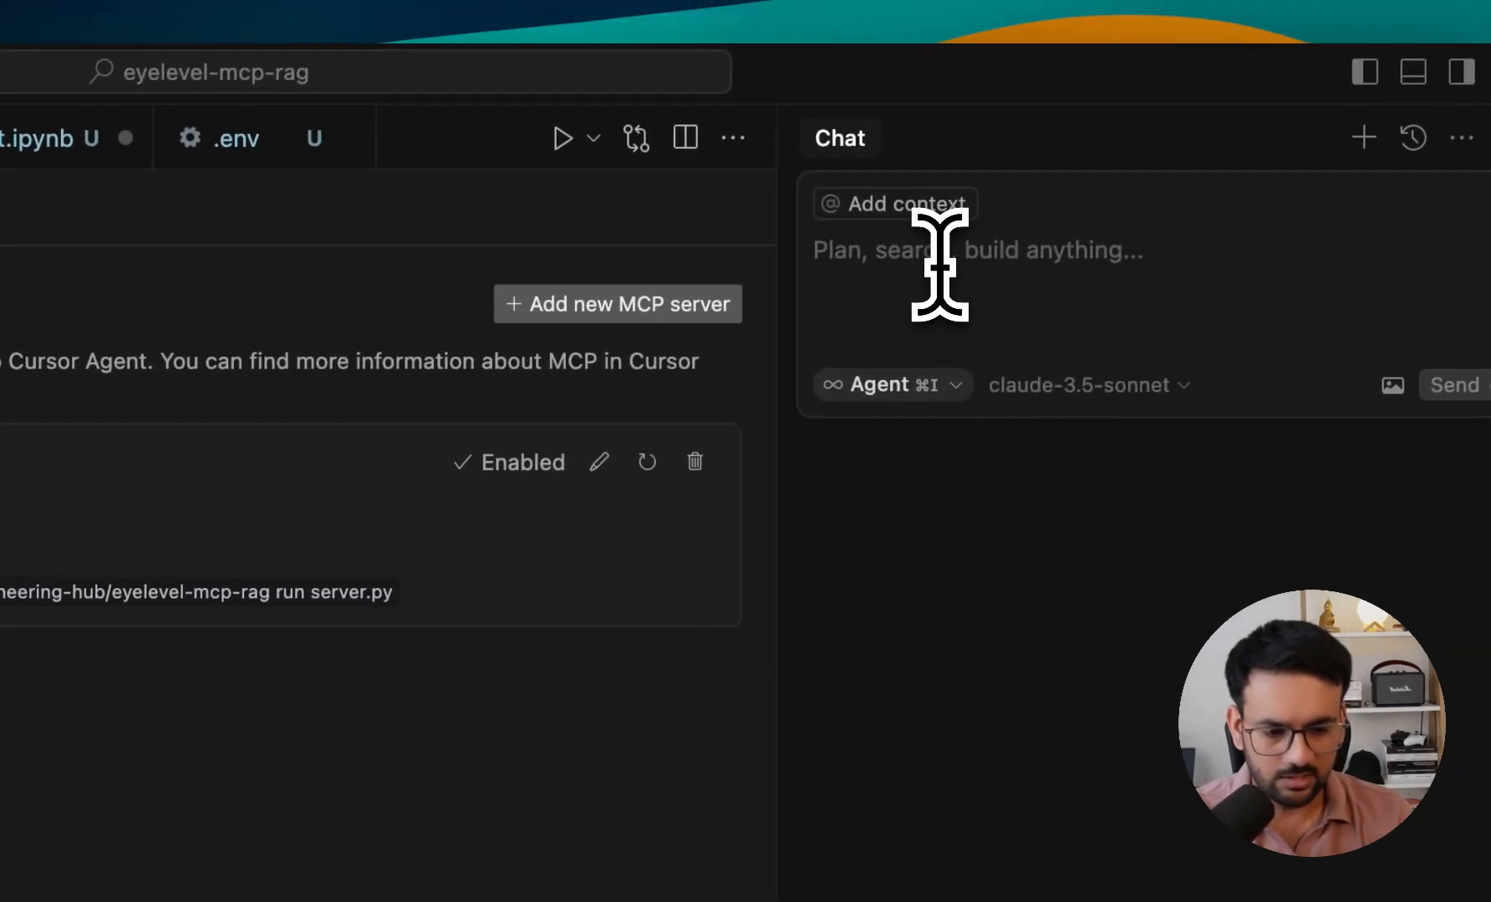
{"action": "type", "text": "ingest"}
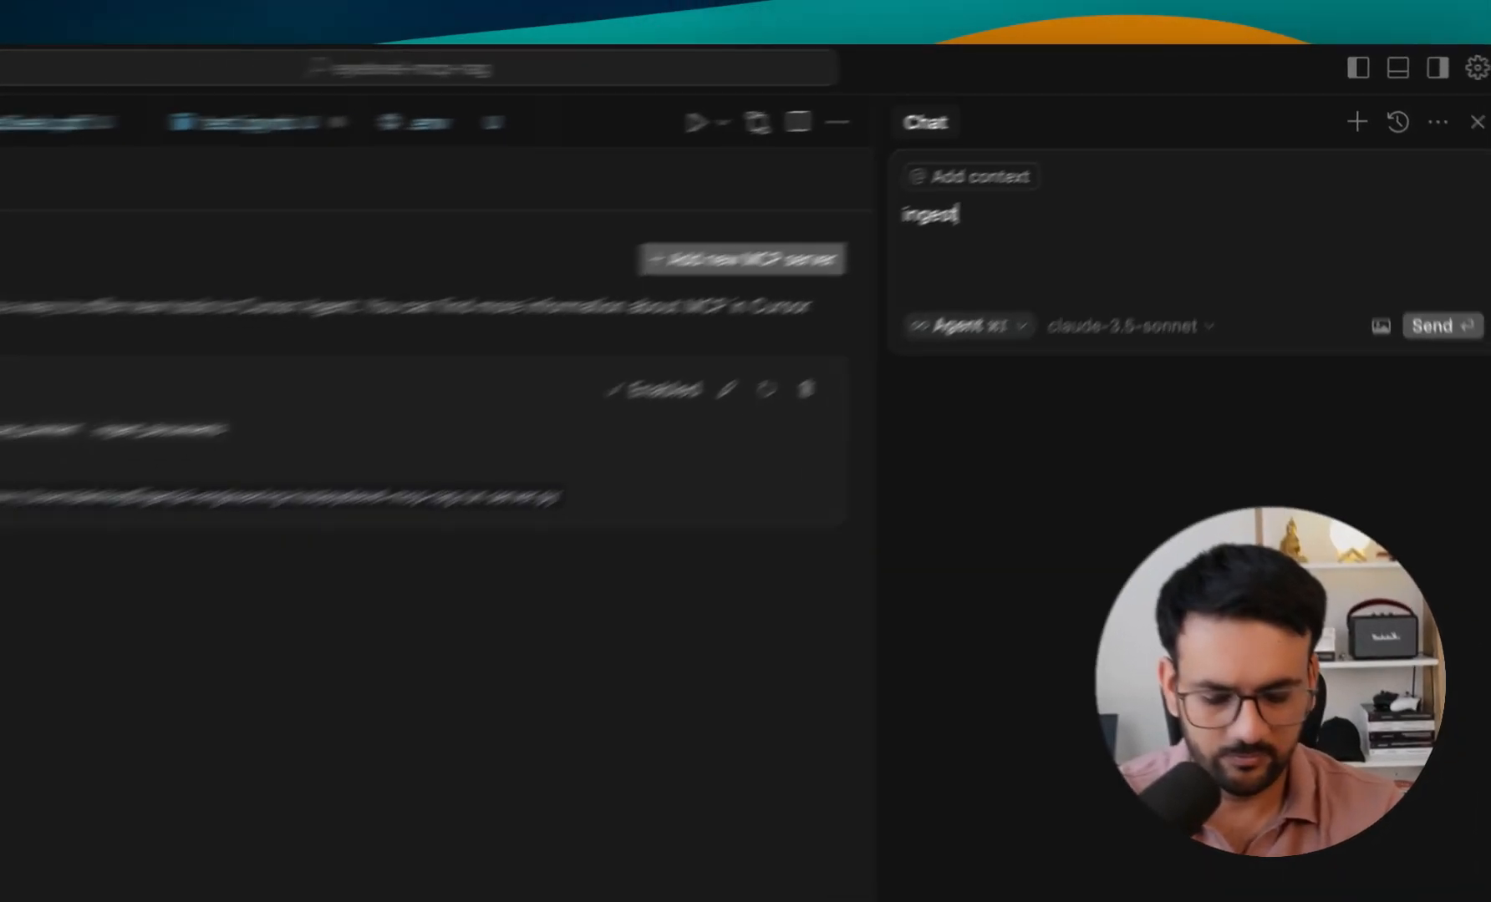
{"action": "type", "text": " thi"}
{"action": "type", "text": "s to my knowledge"}
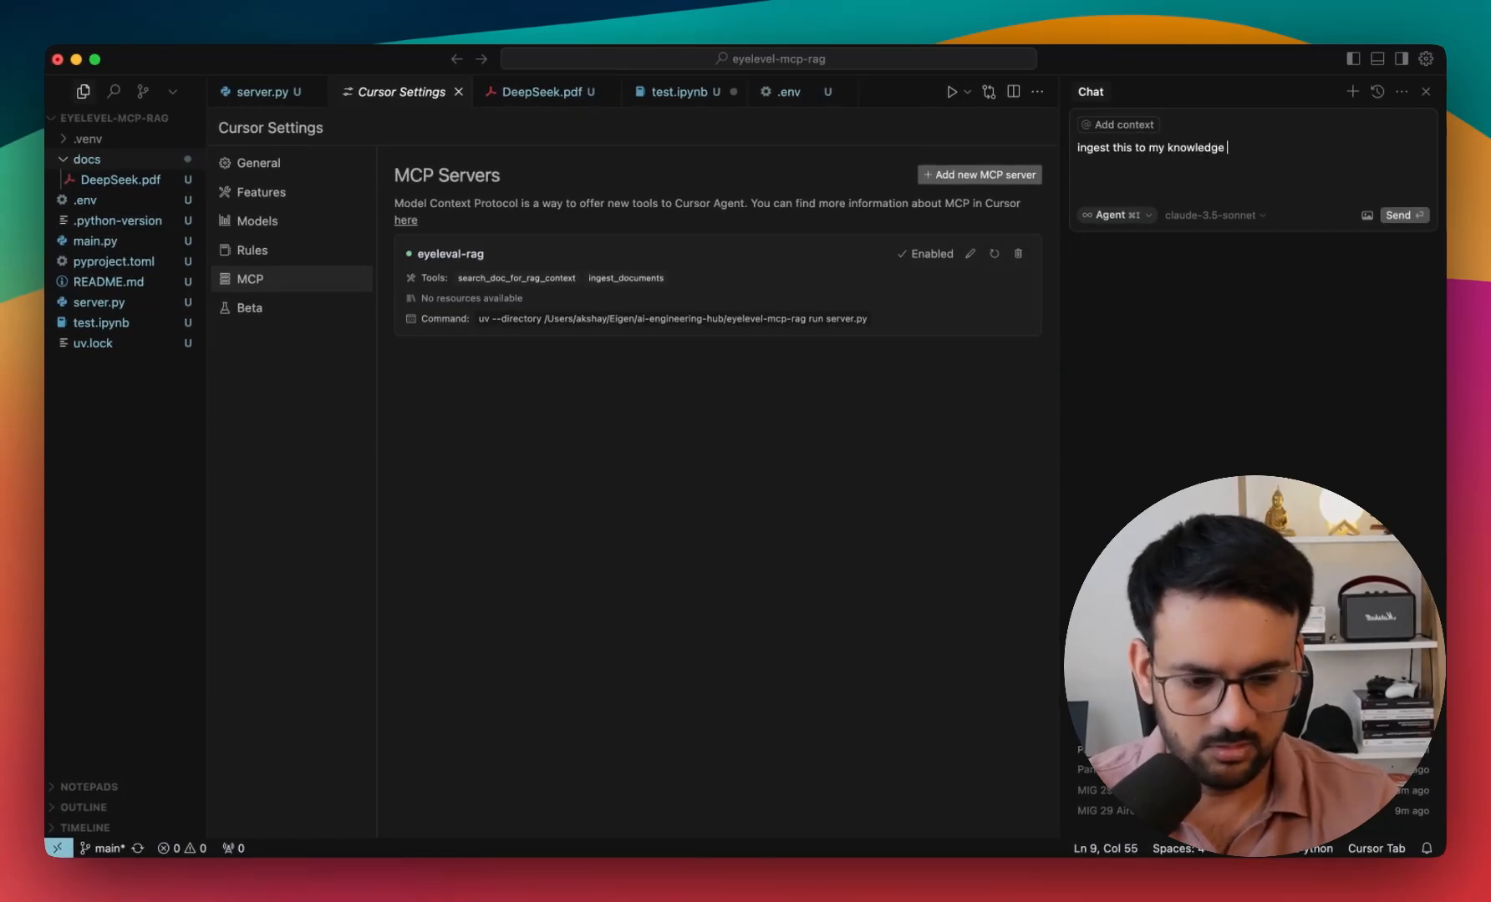
{"action": "type", "text": " base:"}
Send 'ingest this to my knowledge base' with the pasted DeepSeek.pdf path and approve the ingest tool run.
{"action": "type", "text": "/Users/akshay/Eigen/ai-engineering-hub/eyelevel-mcp-rag/docs/DeepSeek.pdf"}
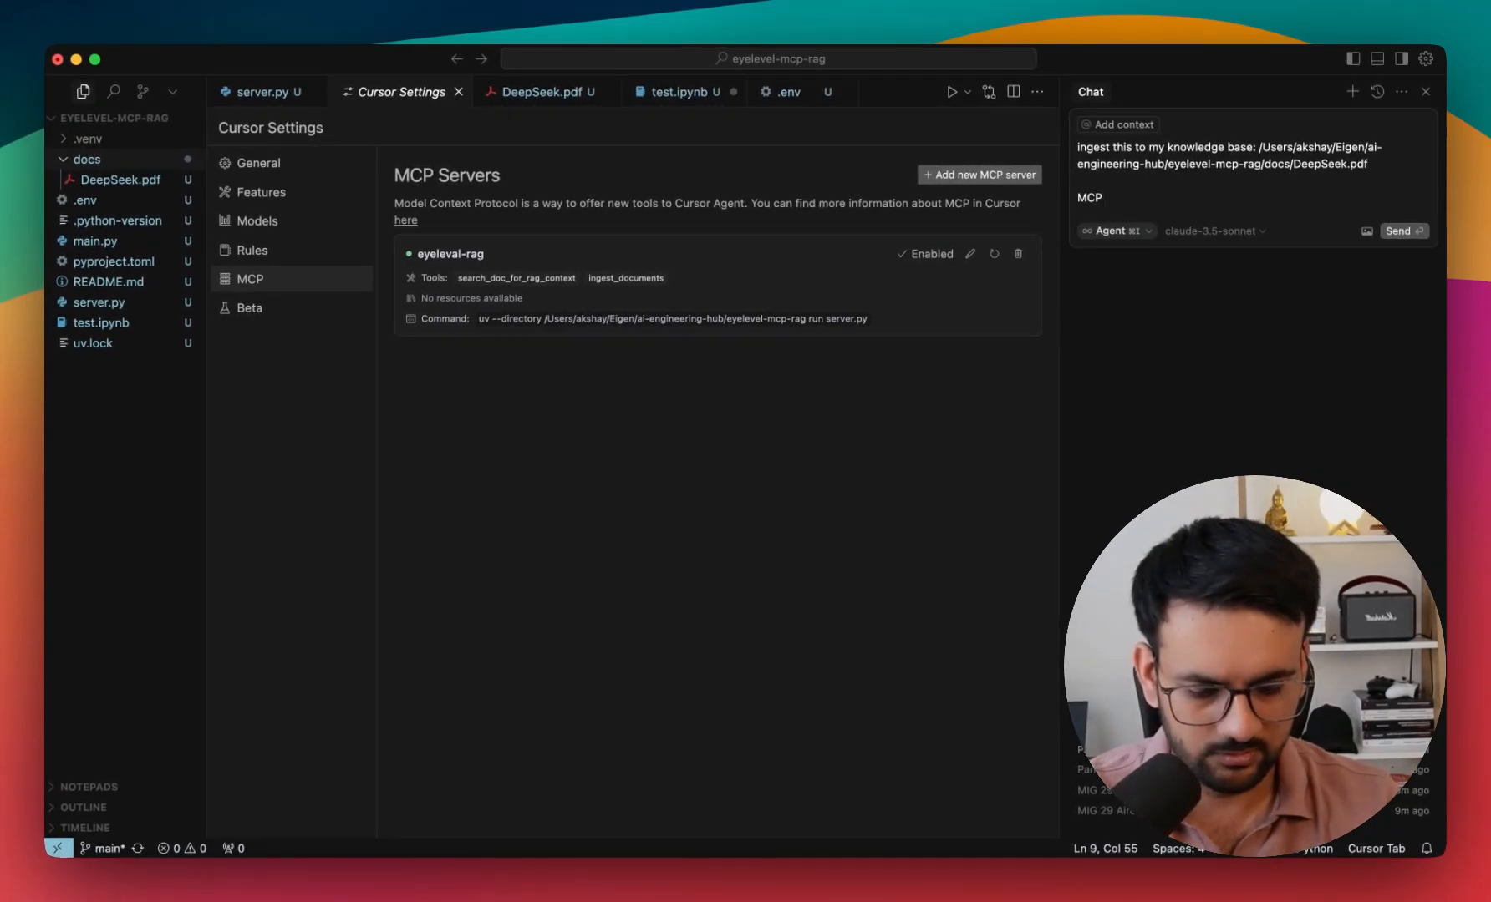
{"action": "type", "text": "tools"}
{"action": "key", "text": "Return"}
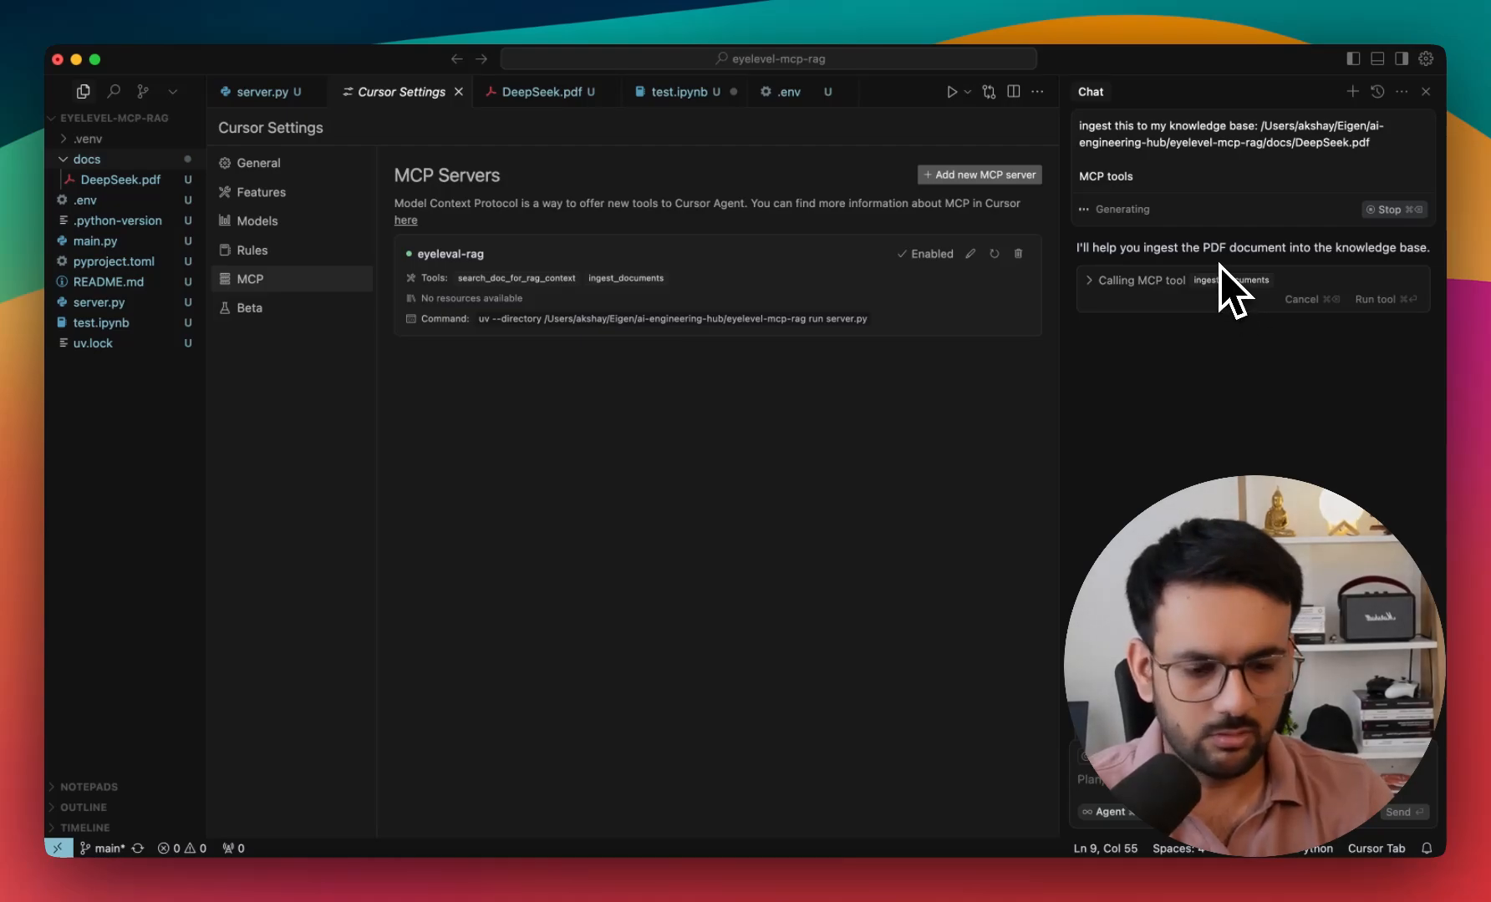
{"action": "left_click", "coordinate": [1376, 299]}
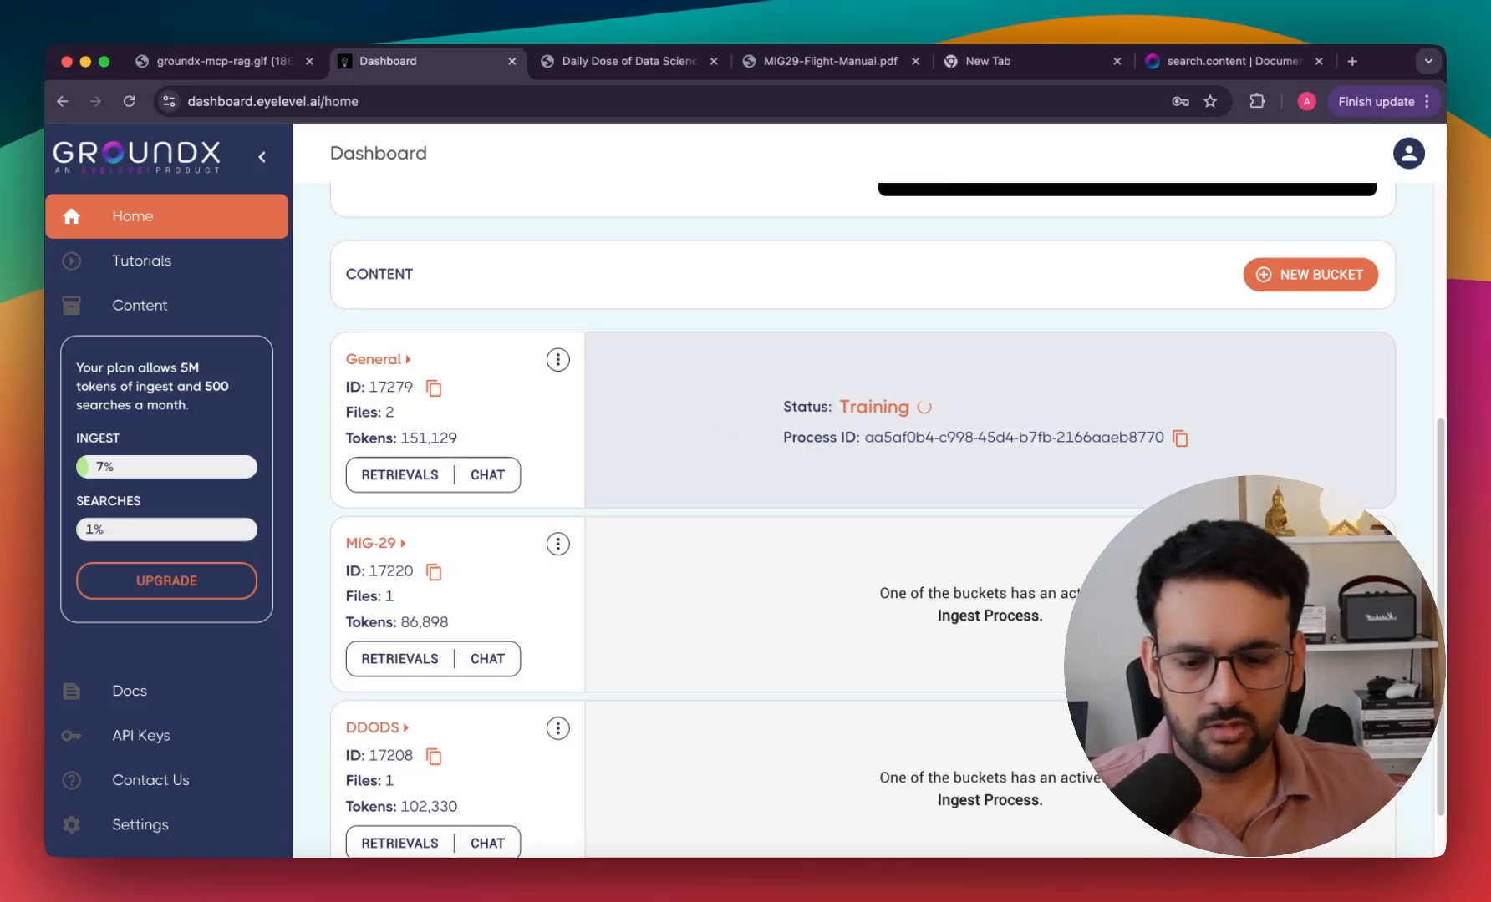
{"action": "scroll", "coordinate": [471, 461], "scroll_direction": "down", "scroll_amount": 1}
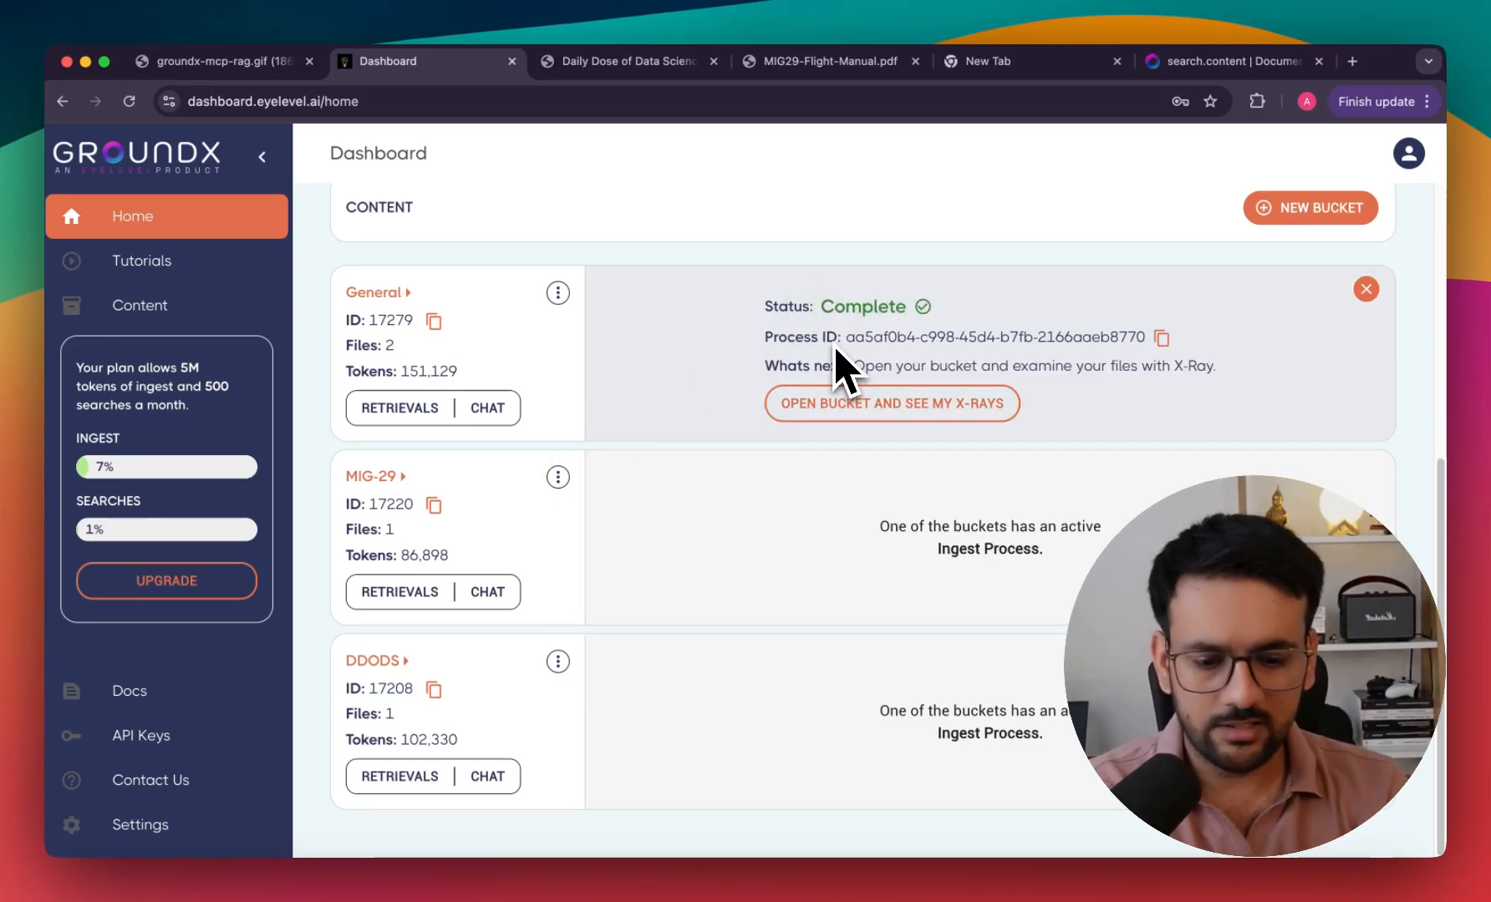
Return to Cursor and send the question about how DeepSeek was trained for an MCP-backed answer.
{"action": "key", "text": "super+Tab"}
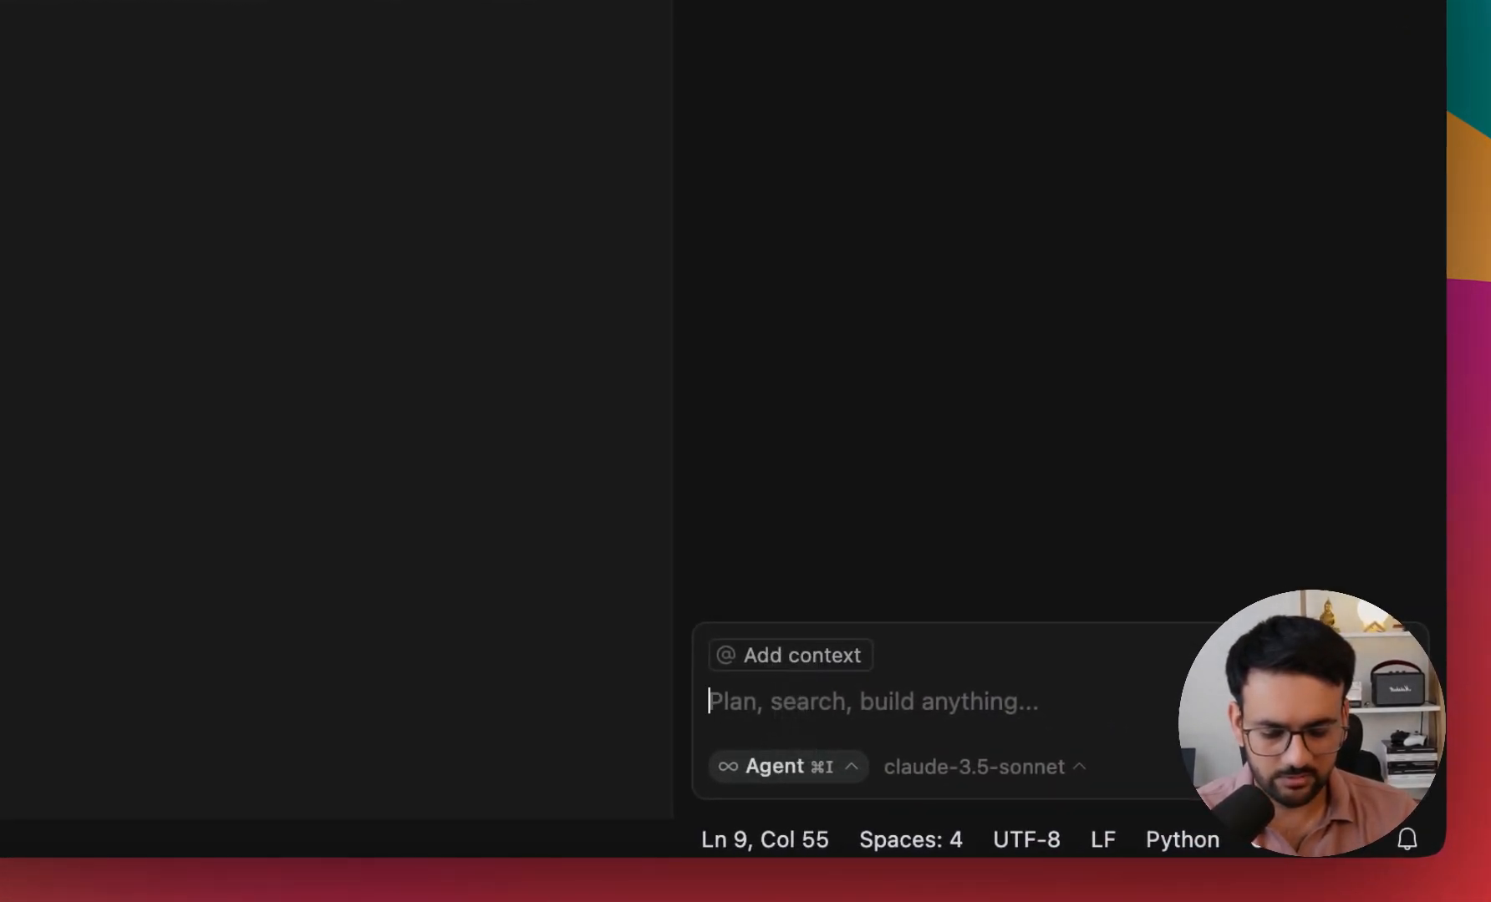
{"action": "type", "text": "How "}
{"action": "type", "text": "exctl"}
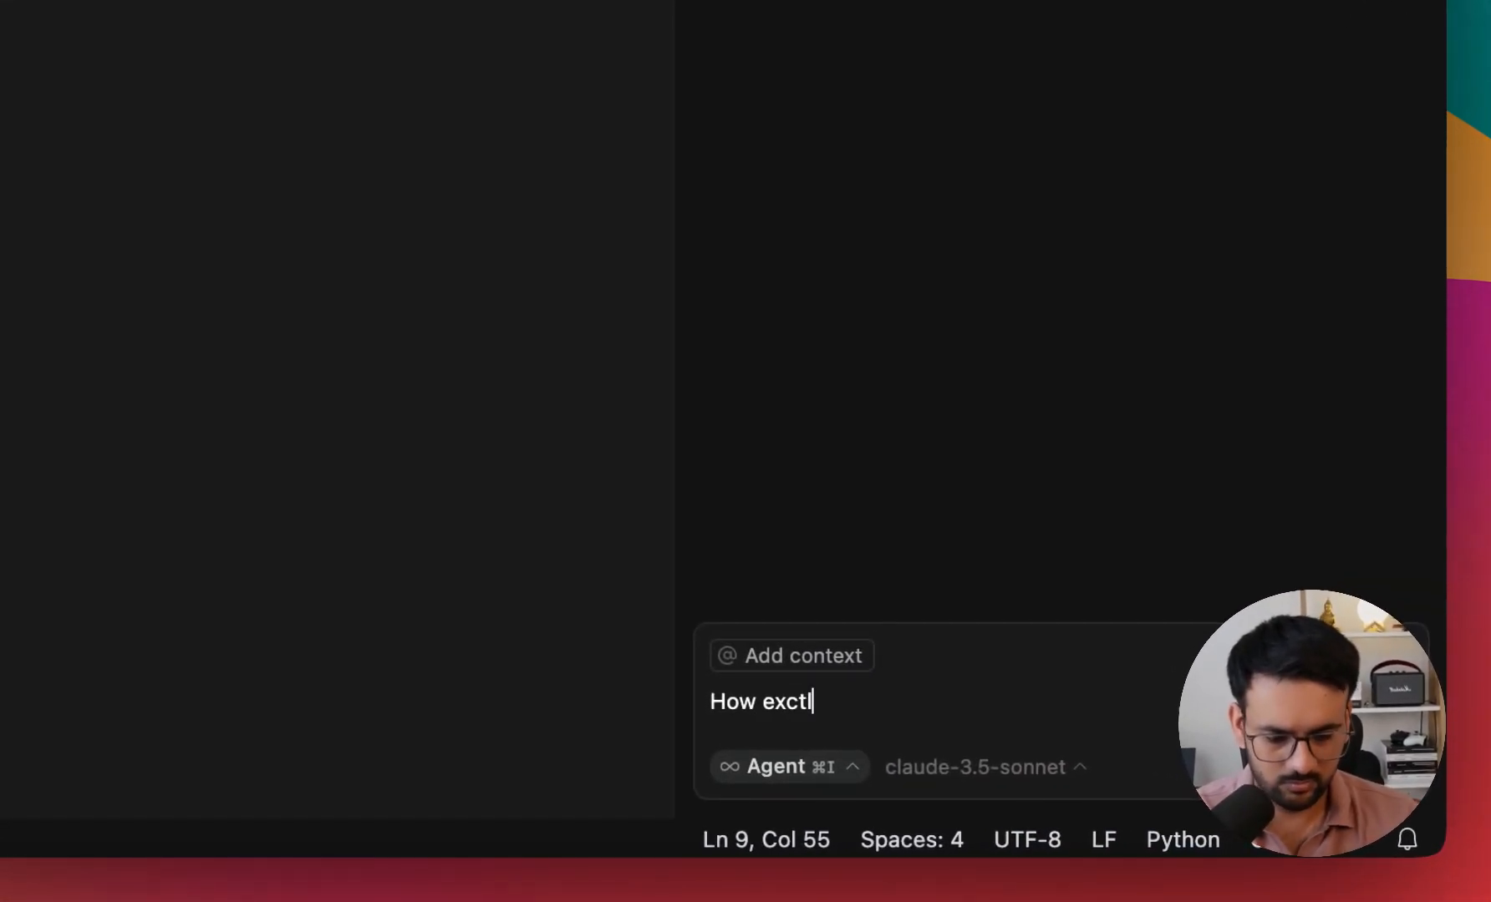
{"action": "type", "text": "y deepseek w"}
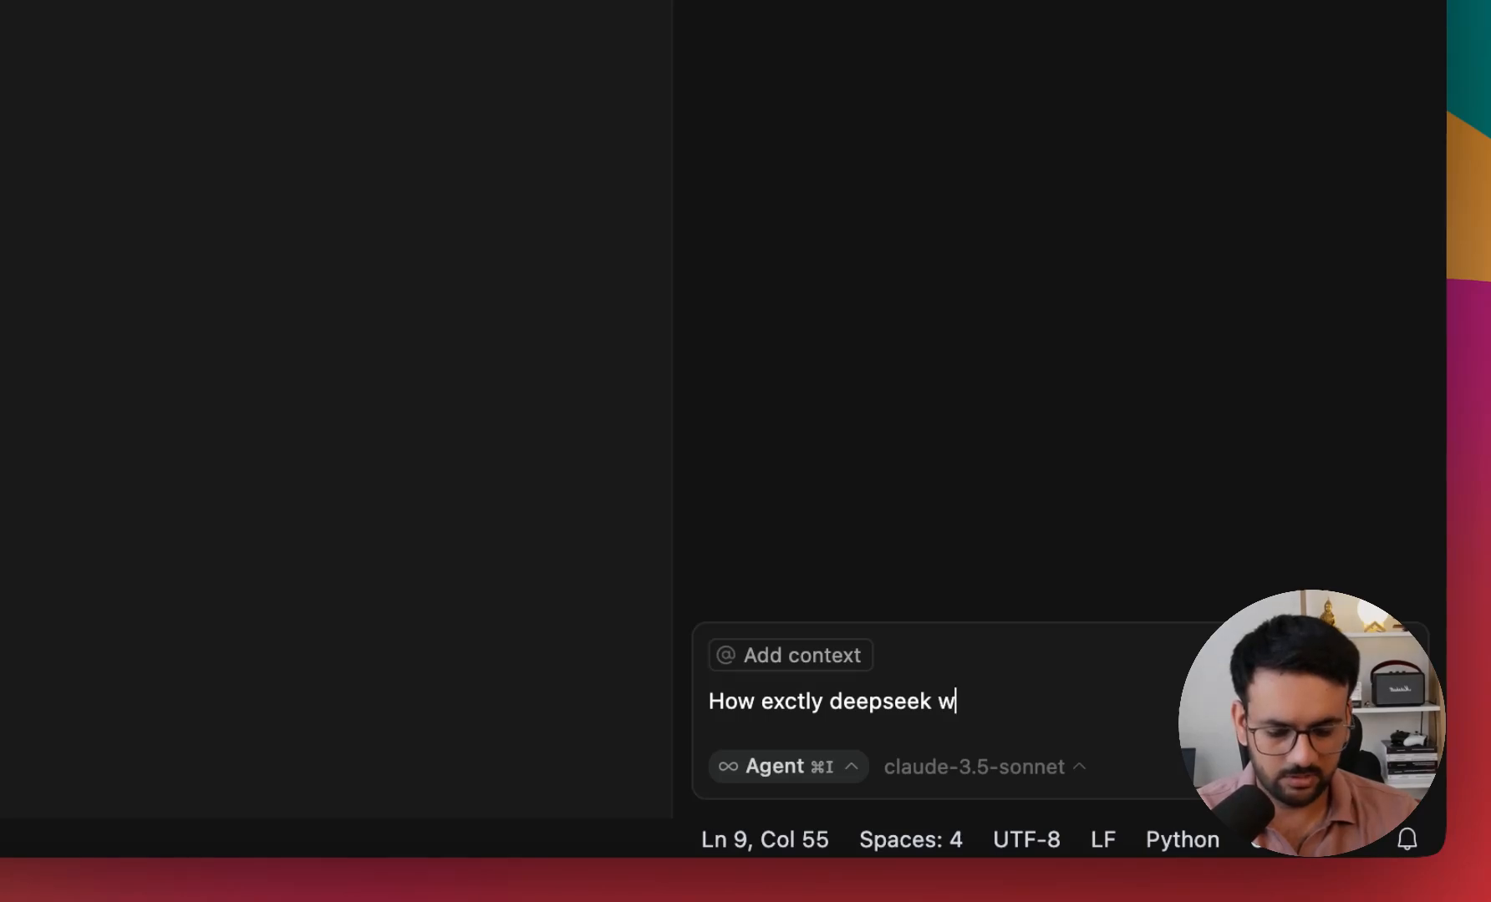
{"action": "type", "text": "as trained? use MCP"}
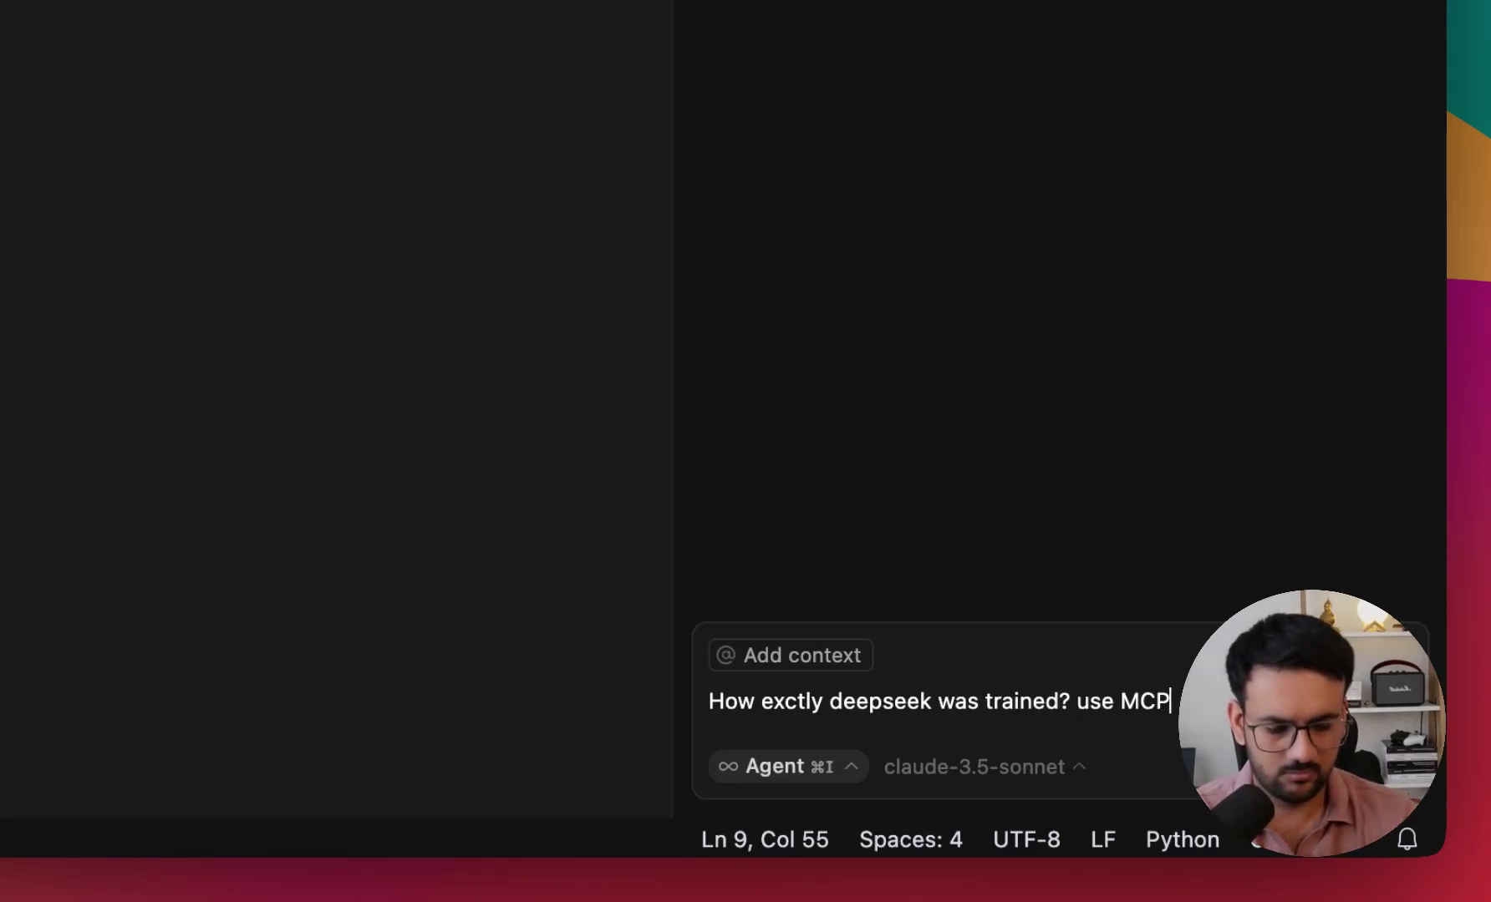
{"action": "key", "text": "Return"}
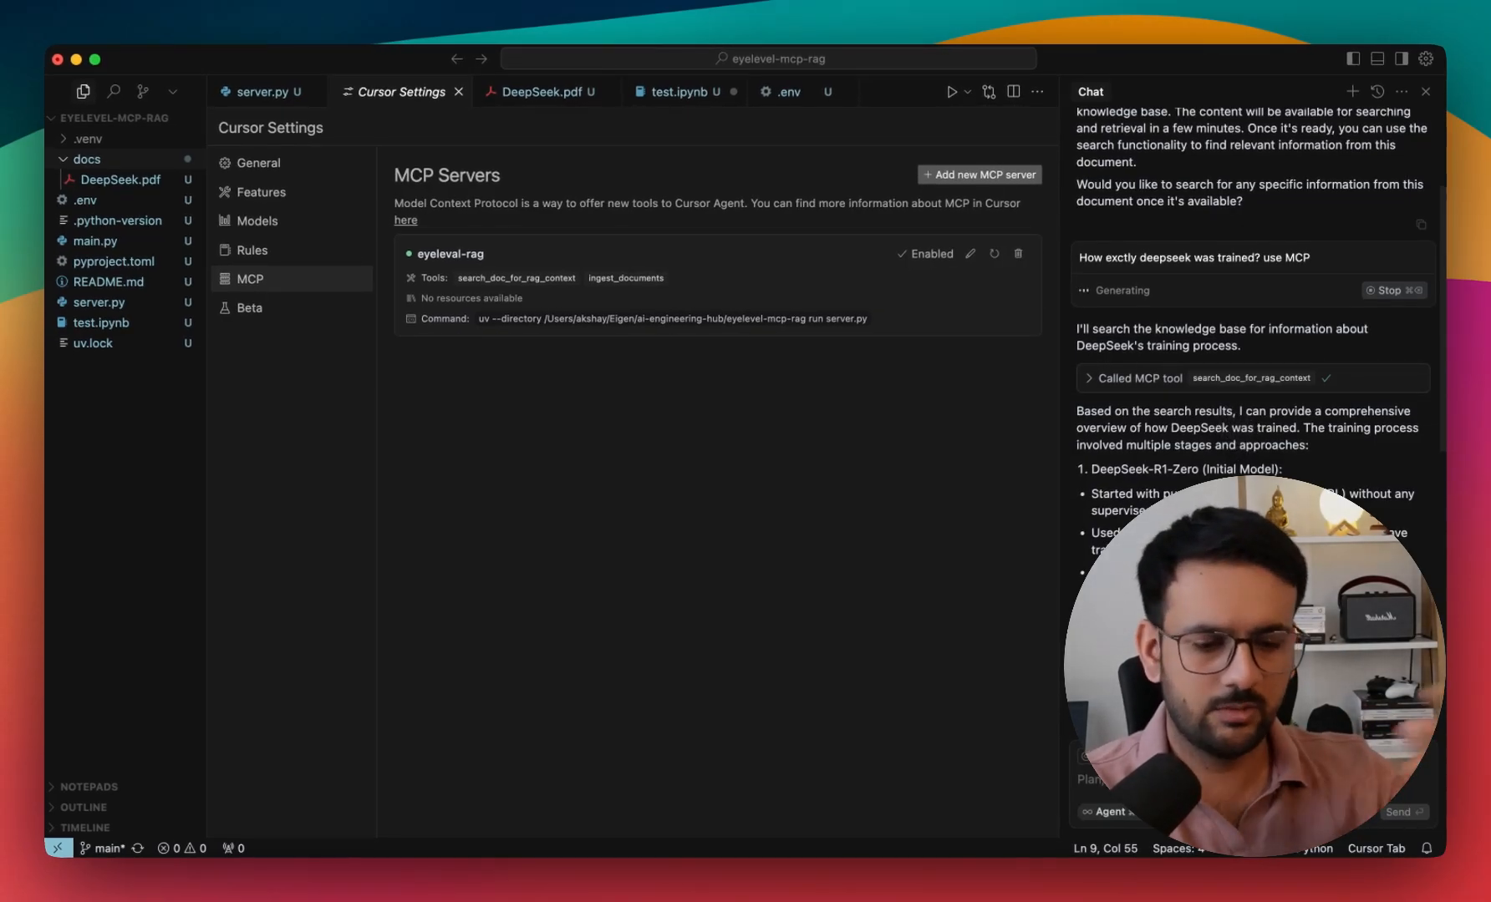
{"action": "scroll", "coordinate": [1237, 429], "scroll_direction": "down", "scroll_amount": 4}
{"action": "scroll", "coordinate": [1237, 429], "scroll_direction": "up", "scroll_amount": 2}
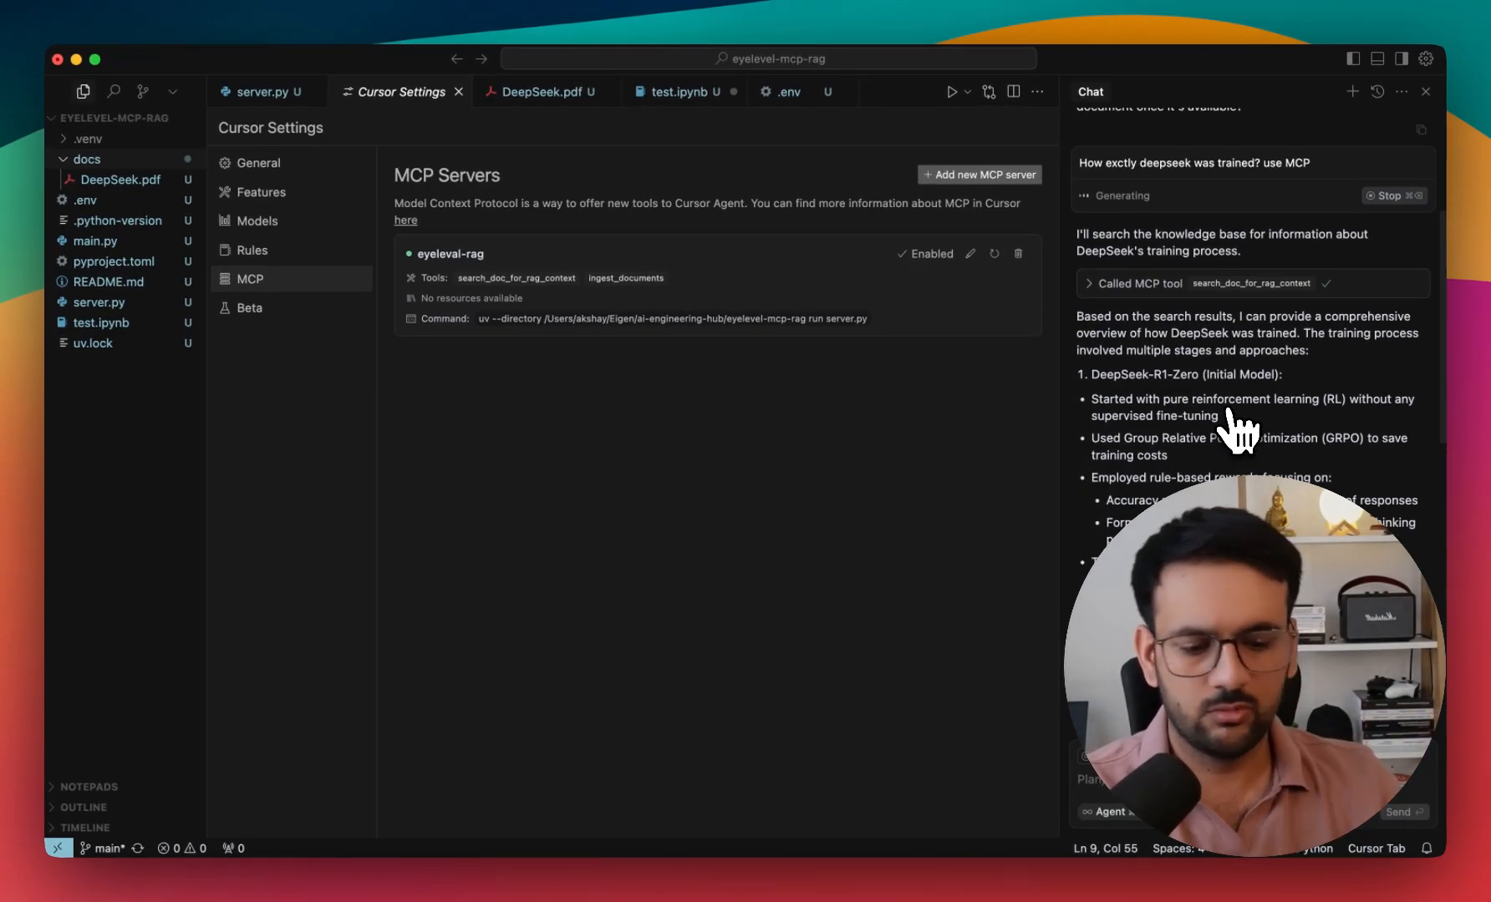
{"action": "scroll", "coordinate": [1237, 429], "scroll_direction": "up", "scroll_amount": 5}
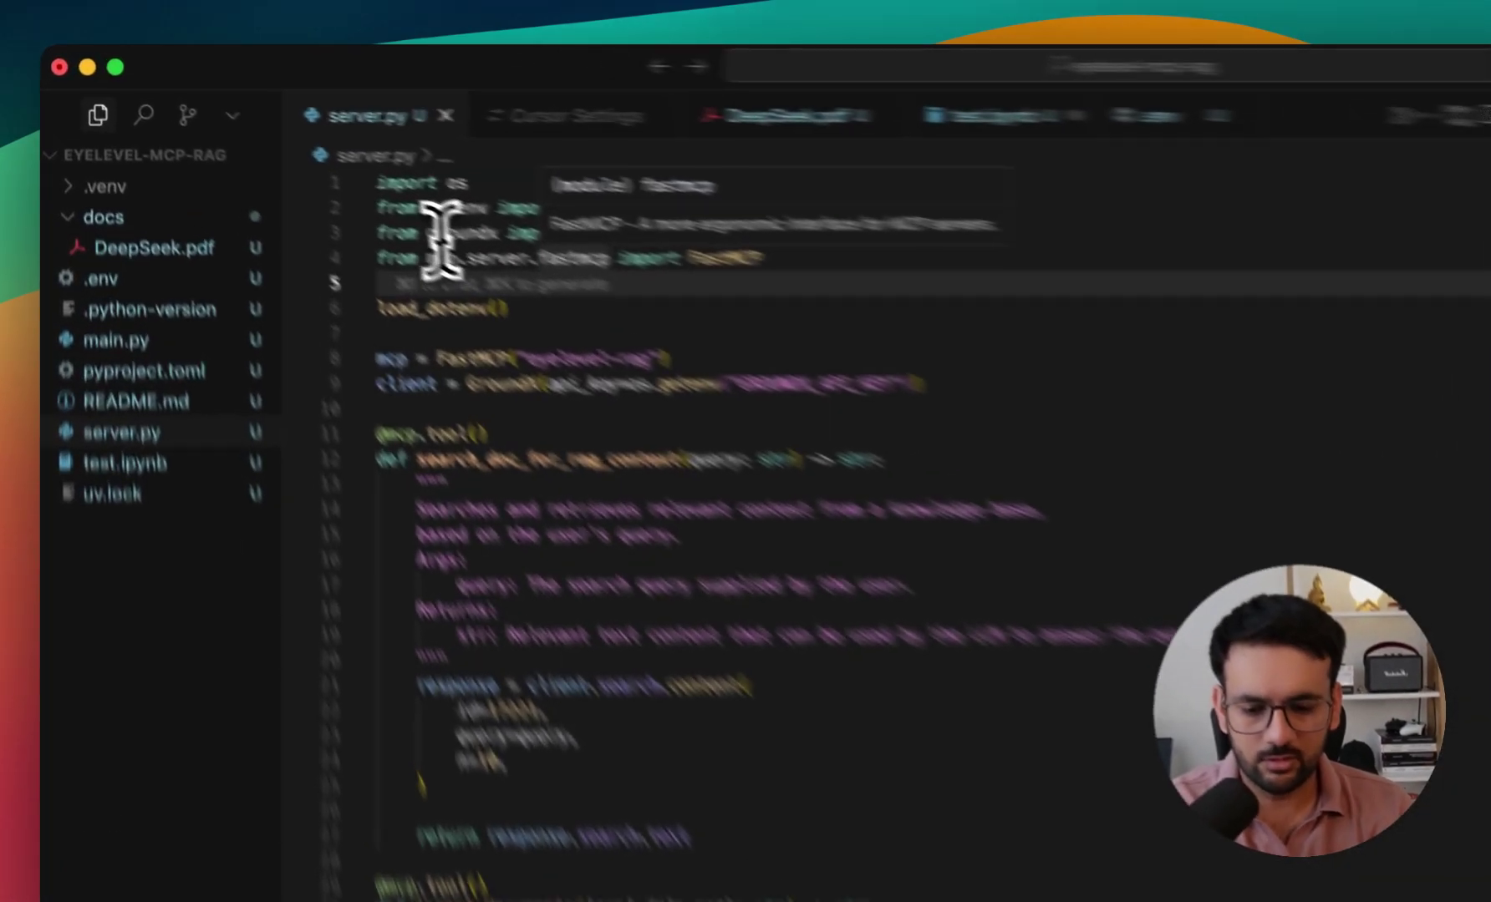
{"action": "double_click", "coordinate": [316, 170]}
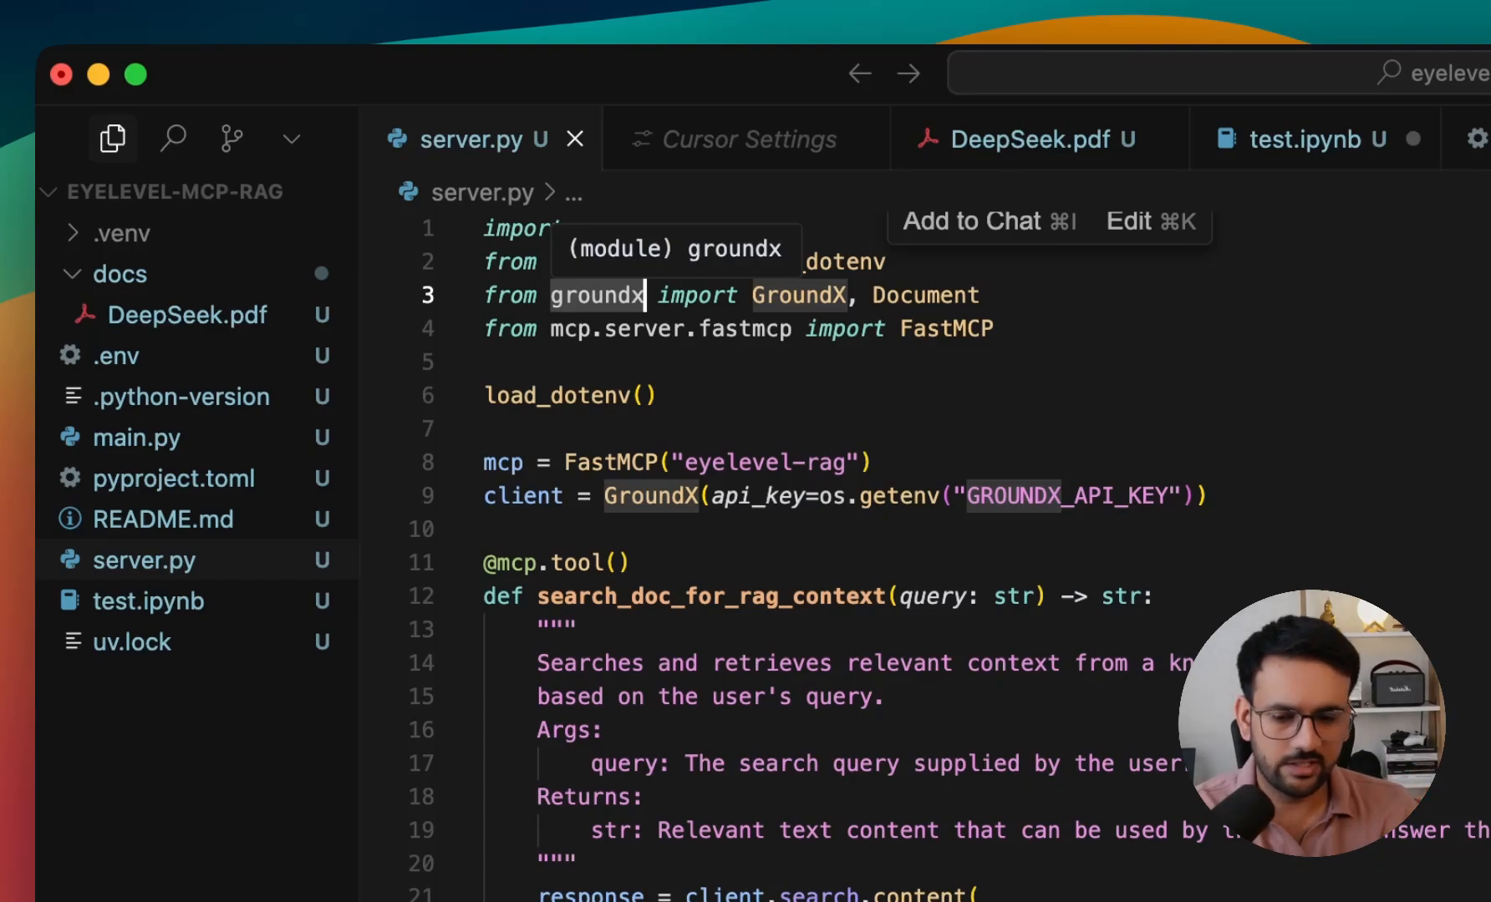
{"action": "double_click", "coordinate": [573, 328]}
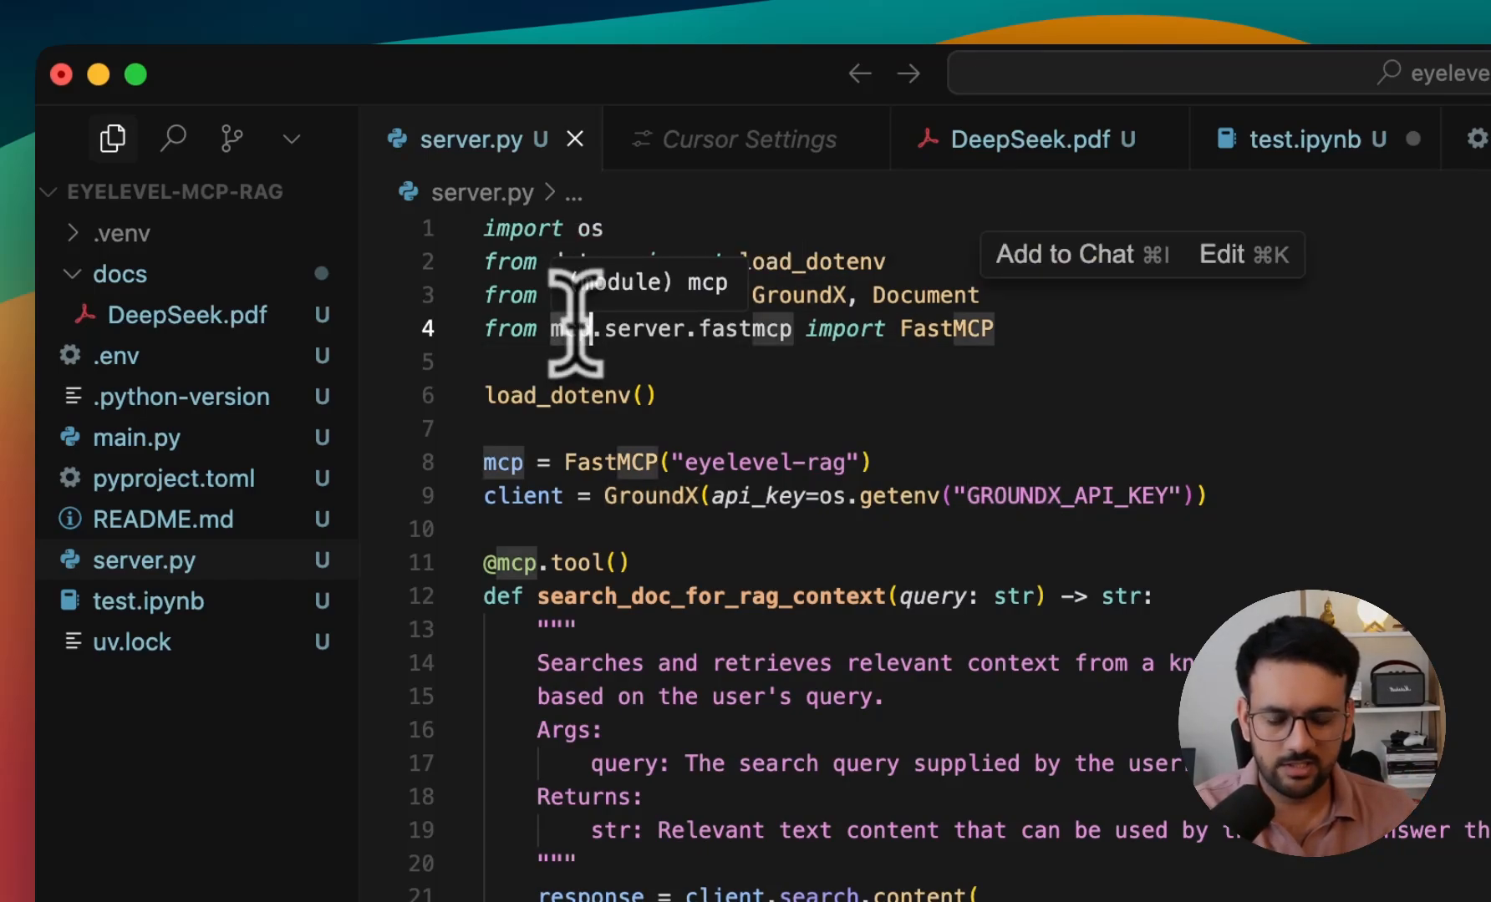
{"action": "double_click", "coordinate": [946, 329]}
{"action": "scroll", "coordinate": [858, 466], "scroll_direction": "down", "scroll_amount": 3}
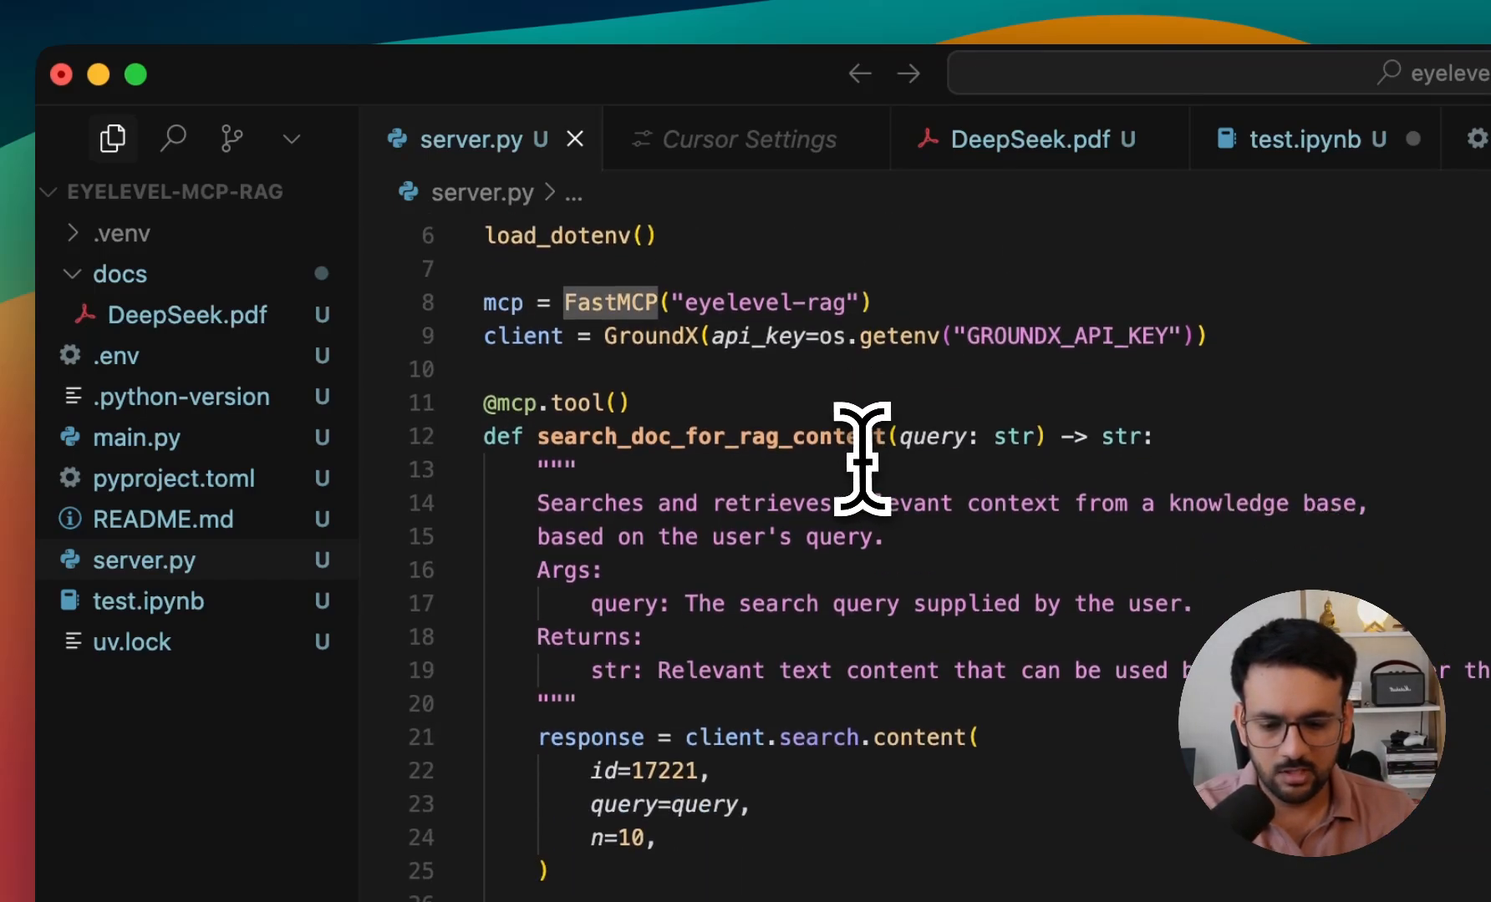
{"action": "scroll", "coordinate": [920, 424], "scroll_direction": "up", "scroll_amount": 3}
{"action": "left_click", "coordinate": [876, 462]}
{"action": "left_click_drag", "start_coordinate": [876, 462], "coordinate": [485, 396]}
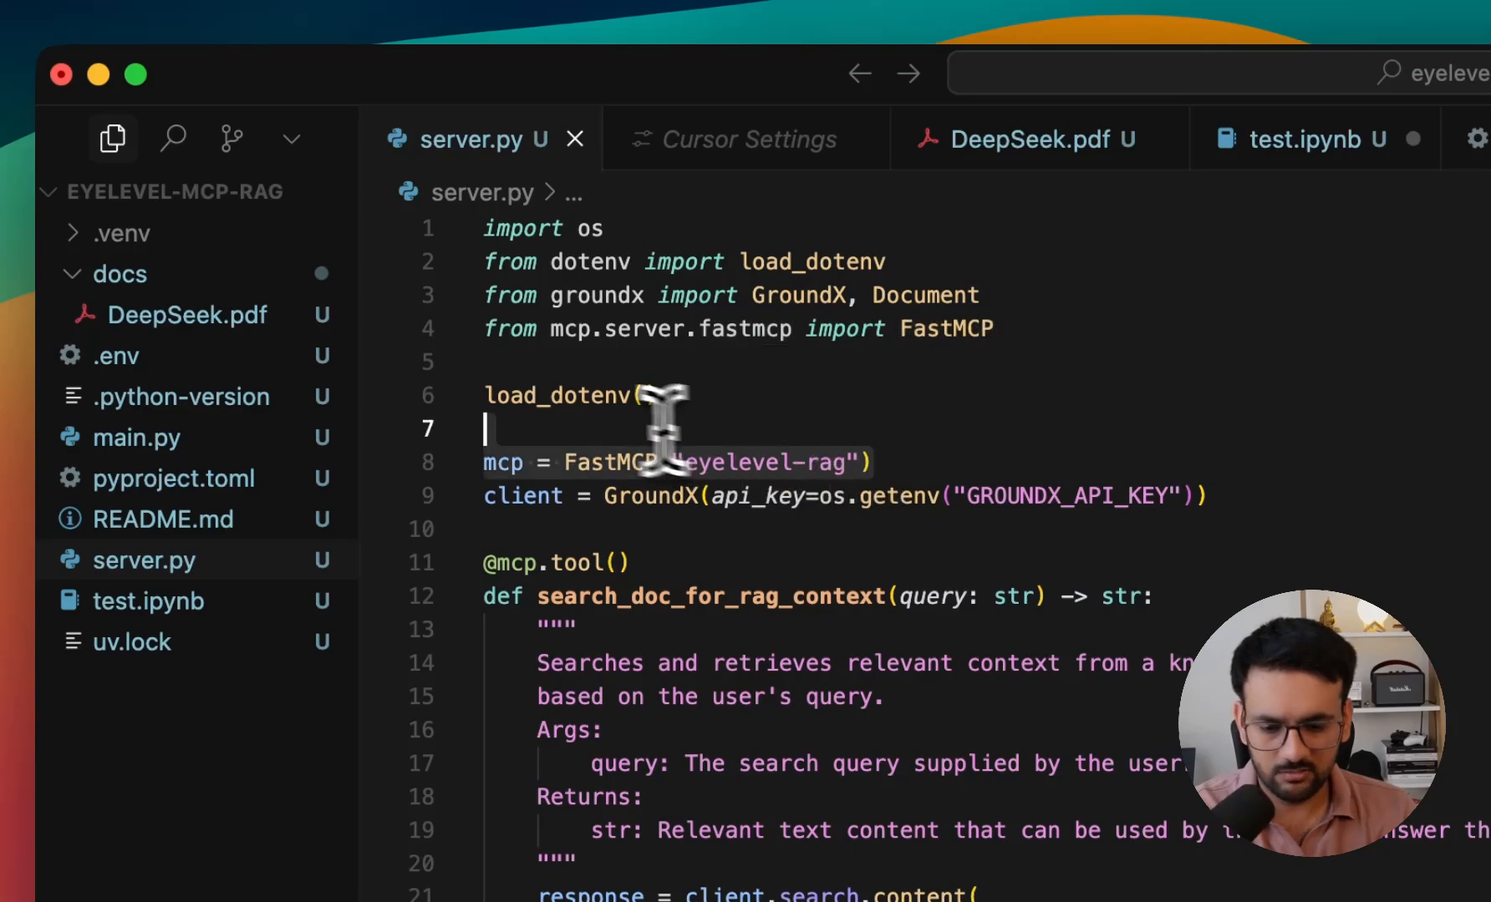
{"action": "left_click", "coordinate": [605, 472]}
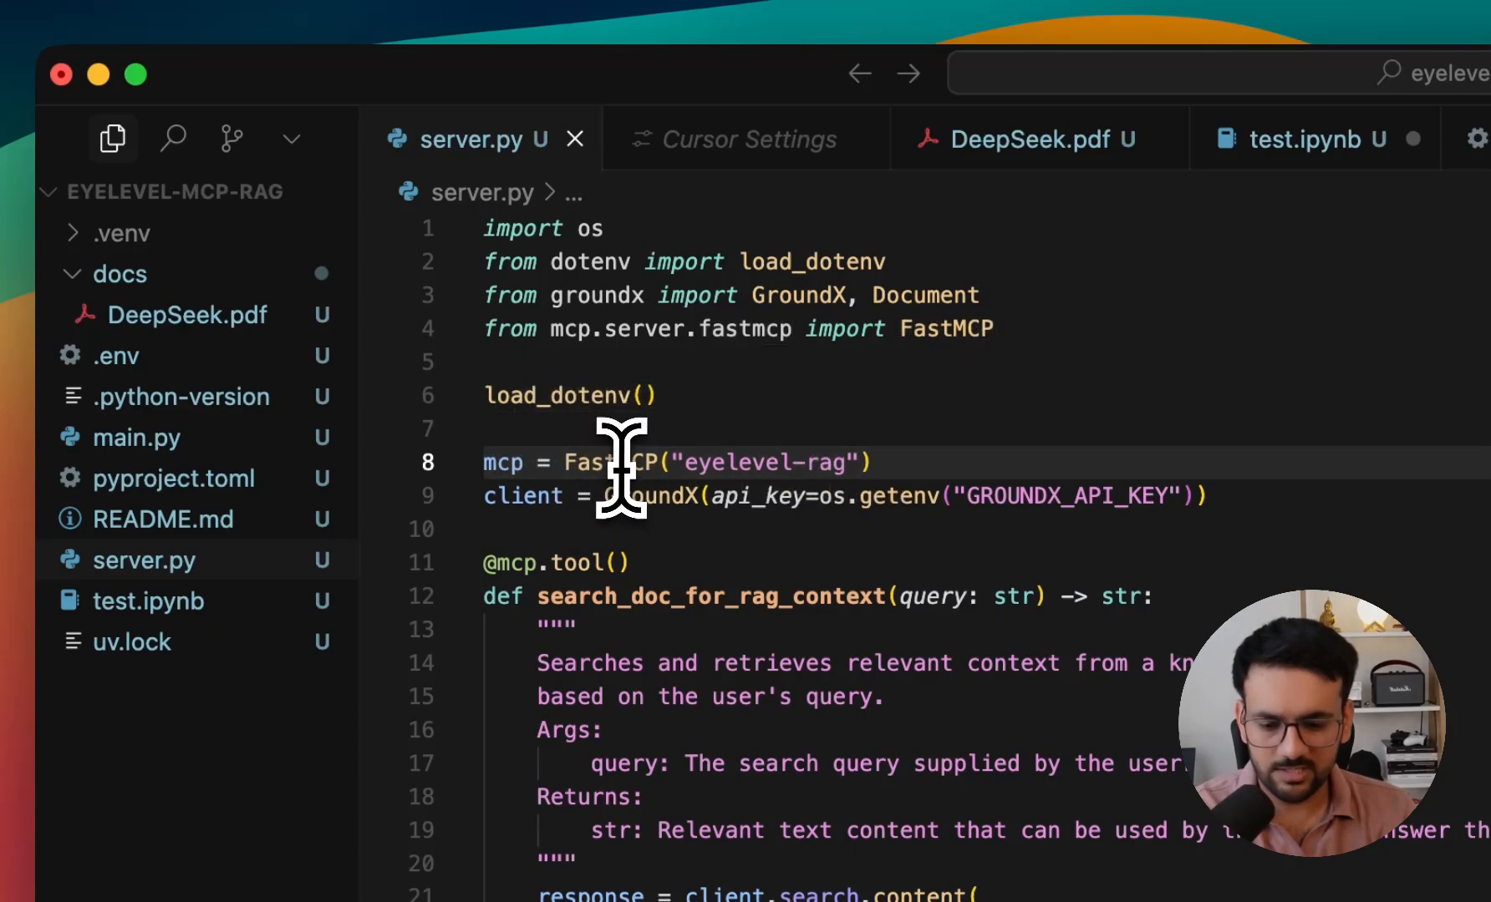
{"action": "double_click", "coordinate": [615, 464]}
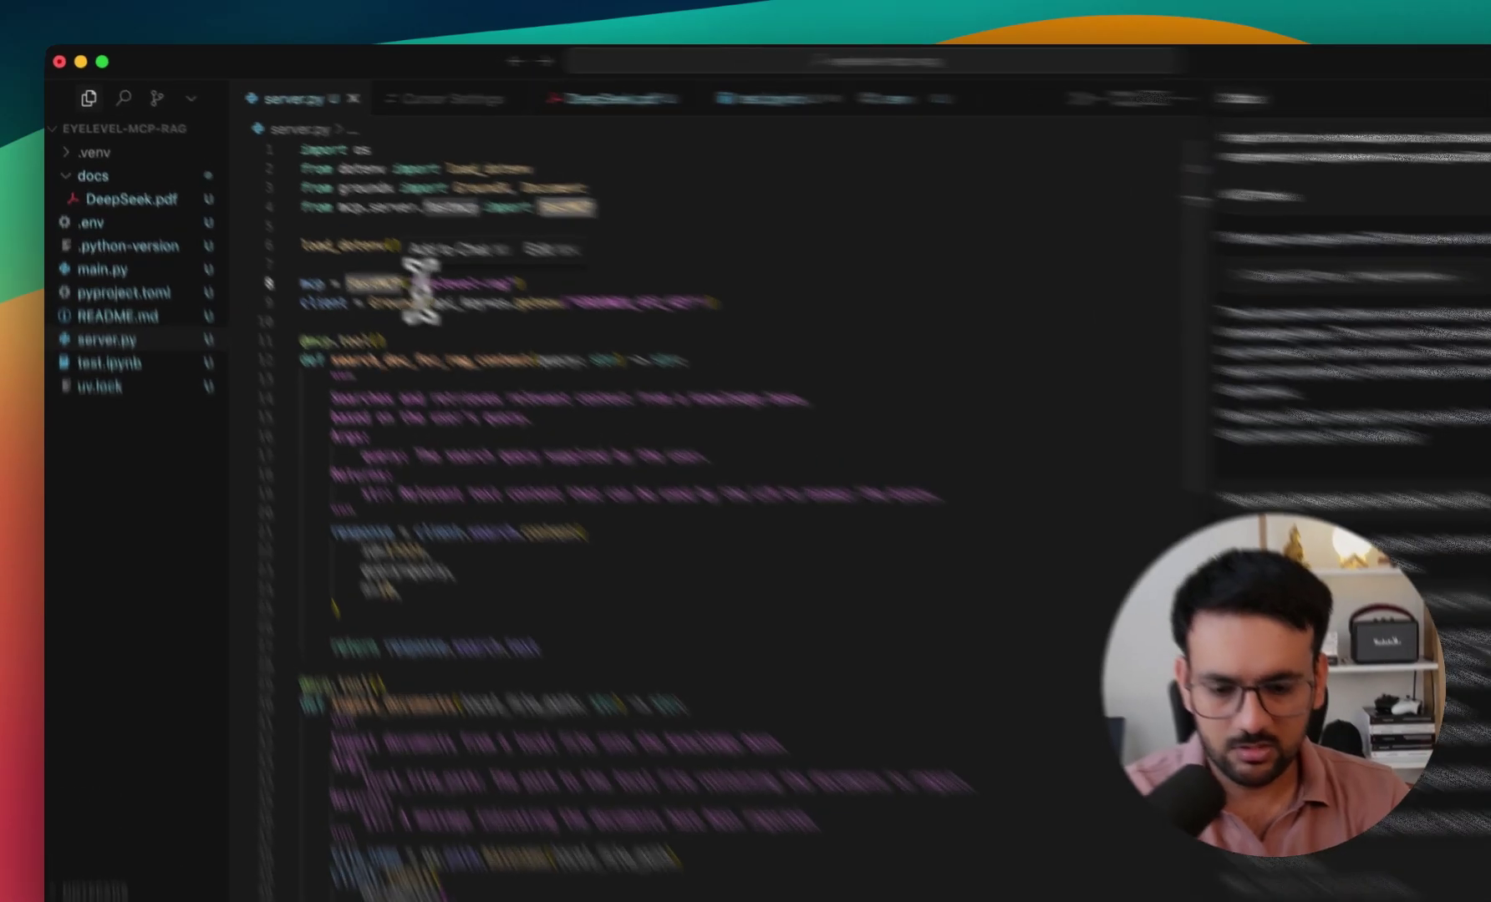
{"action": "double_click", "coordinate": [399, 255]}
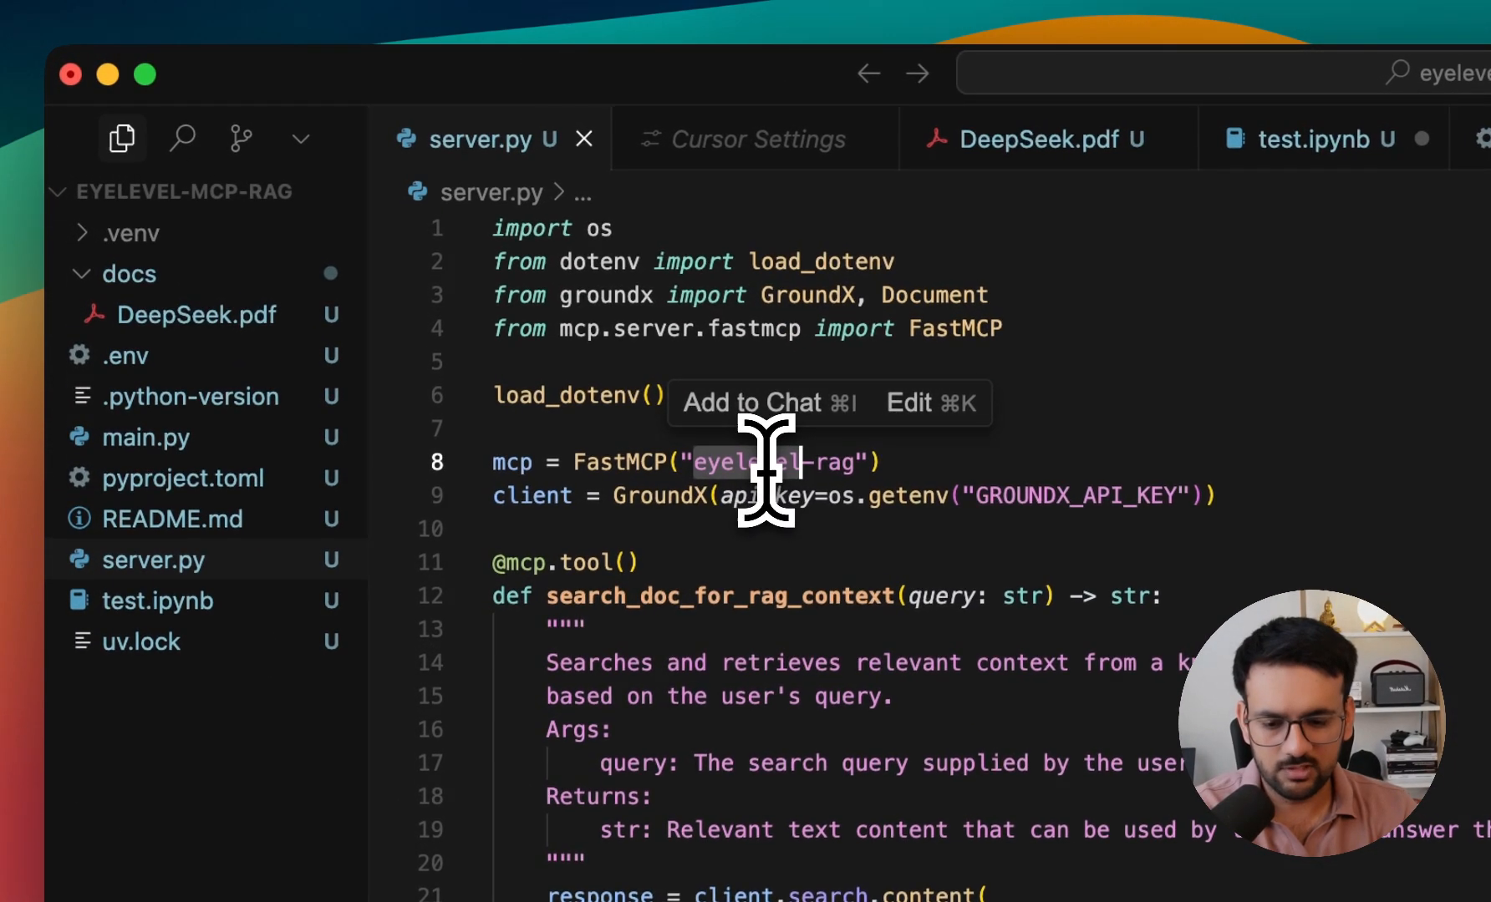
{"action": "left_click", "coordinate": [829, 463]}
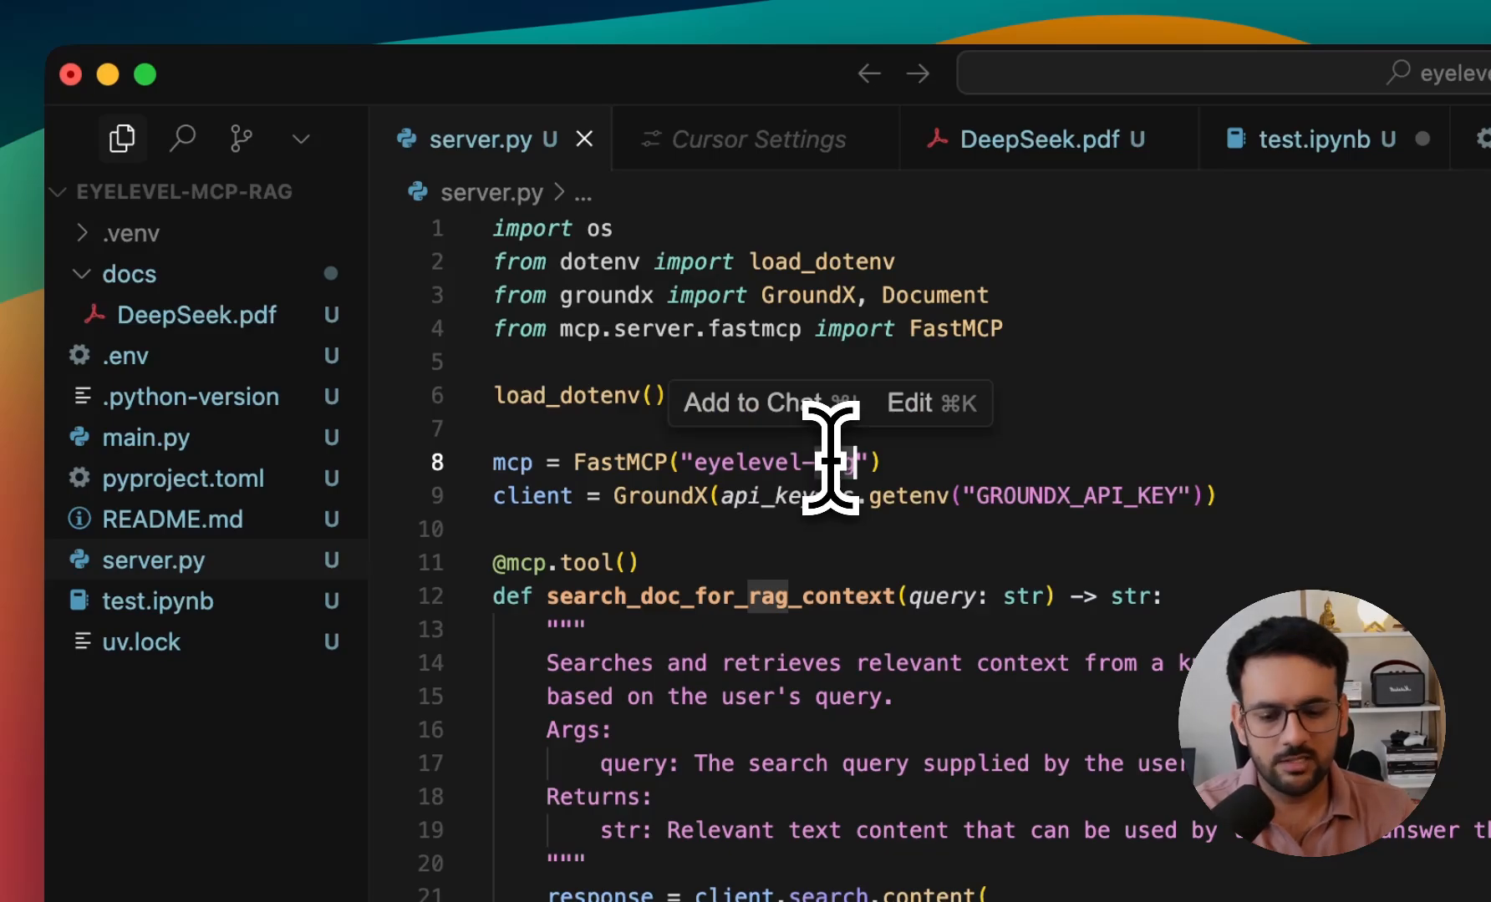
{"action": "scroll", "coordinate": [829, 463], "scroll_direction": "down", "scroll_amount": 2}
{"action": "double_click", "coordinate": [588, 373]}
{"action": "left_click", "coordinate": [663, 390]}
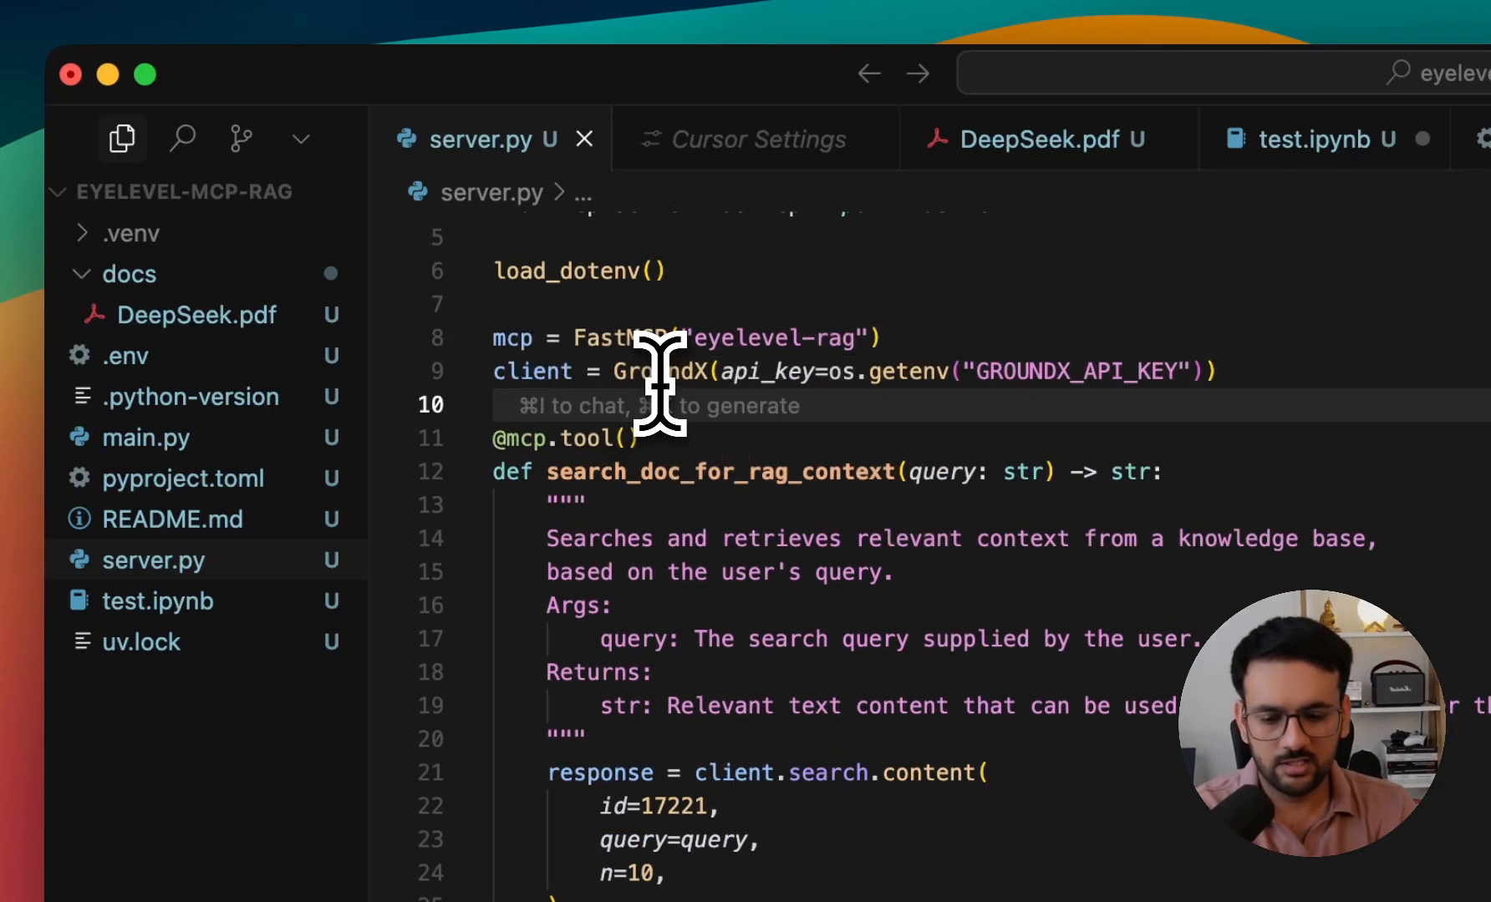
{"action": "double_click", "coordinate": [663, 371]}
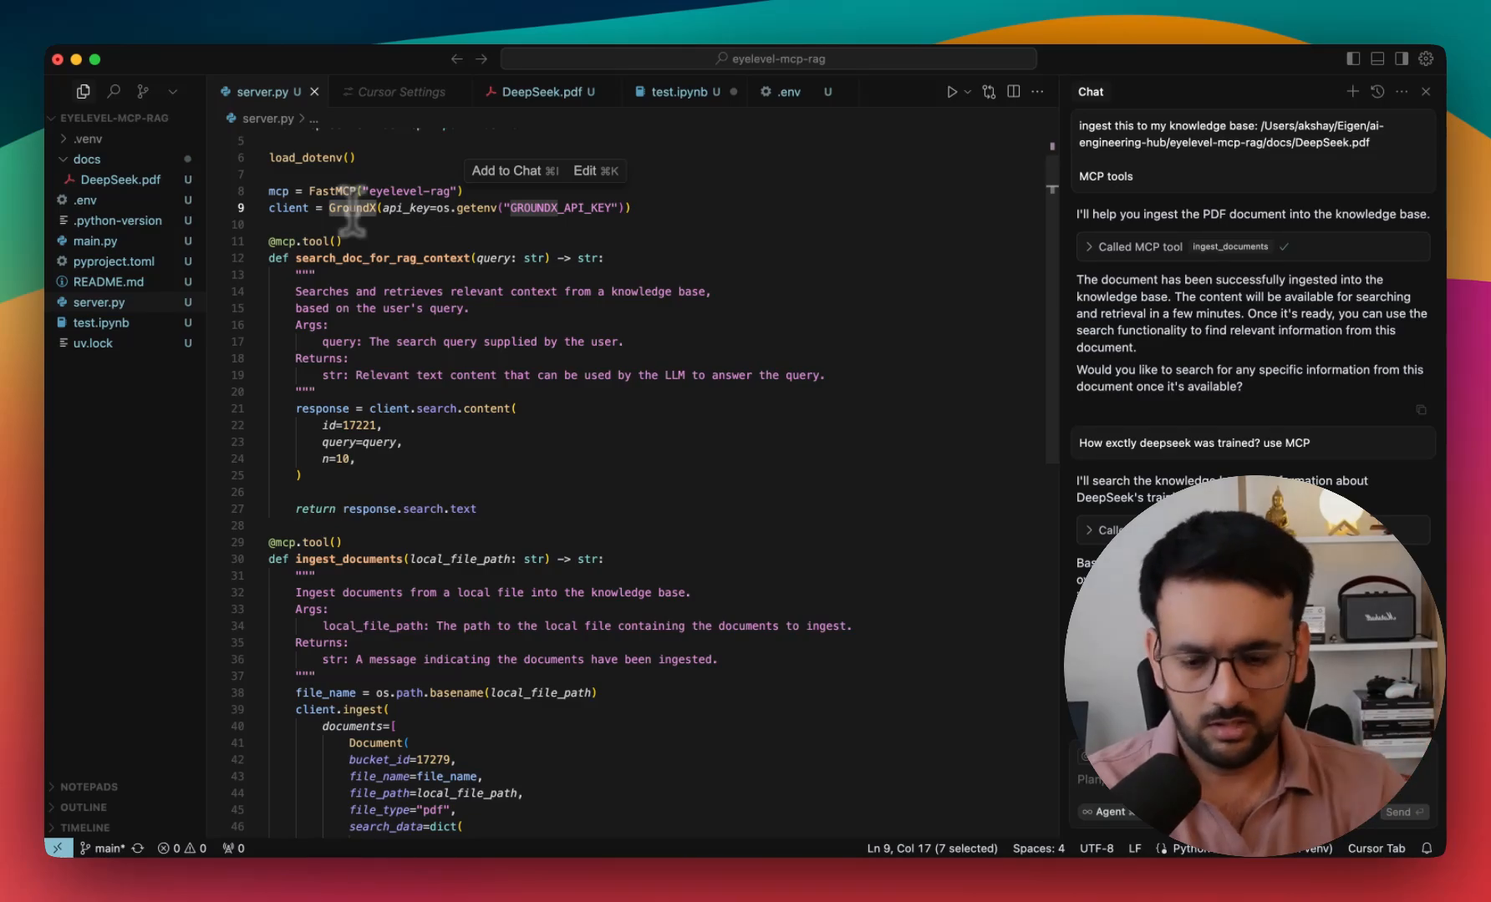
{"action": "scroll", "coordinate": [364, 237], "scroll_direction": "up", "scroll_amount": 1}
{"action": "scroll", "coordinate": [367, 237], "scroll_direction": "up", "scroll_amount": 1}
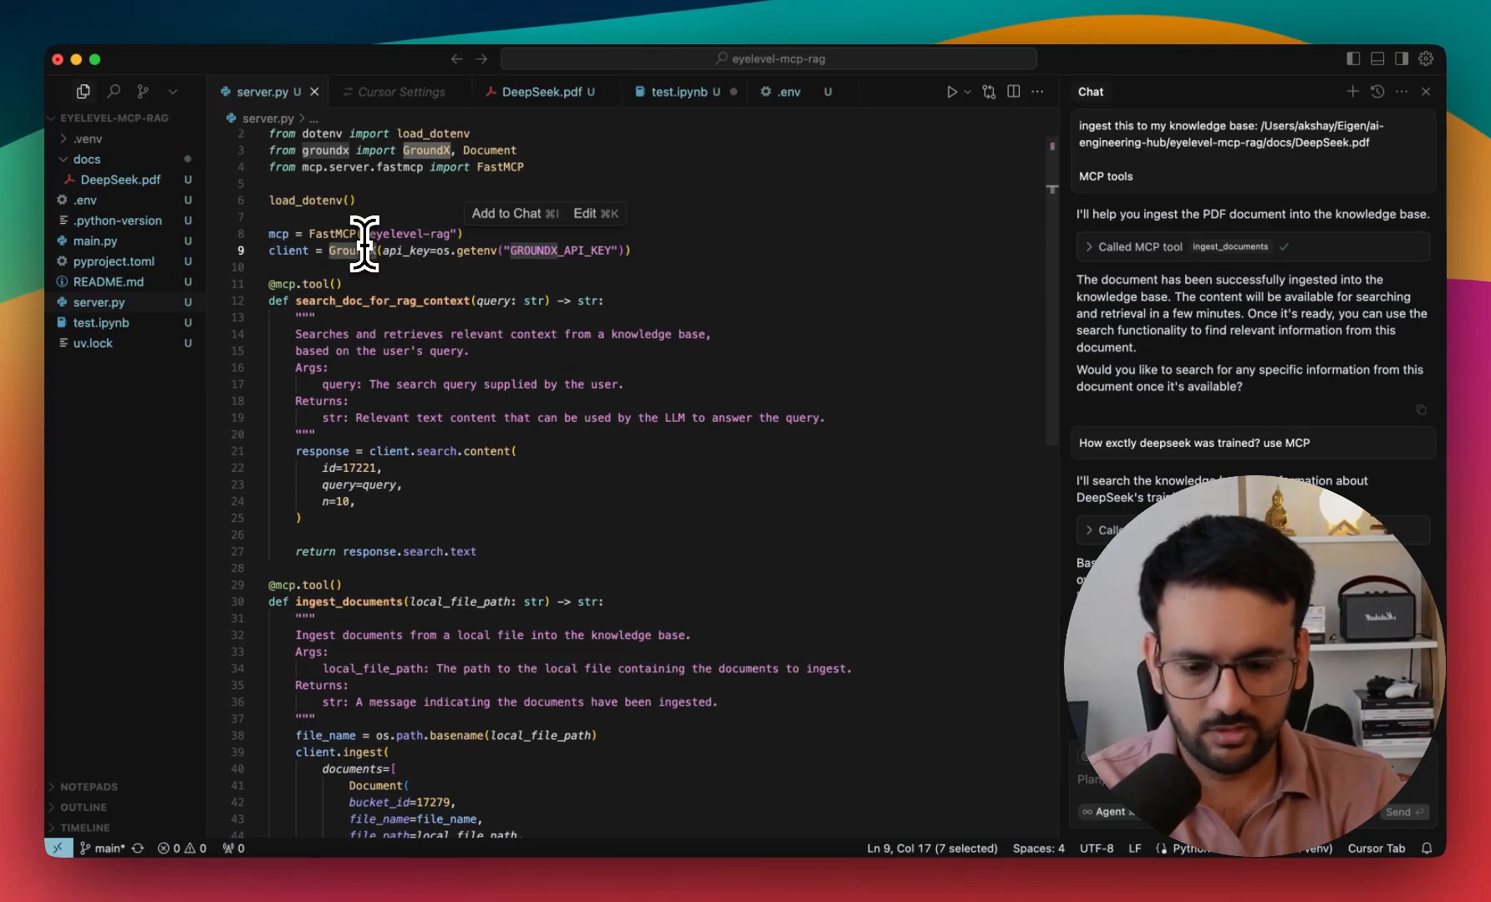
{"action": "scroll", "coordinate": [373, 236], "scroll_direction": "down", "scroll_amount": 3}
{"action": "scroll", "coordinate": [405, 212], "scroll_direction": "down", "scroll_amount": 2}
{"action": "double_click", "coordinate": [405, 216]}
{"action": "scroll", "coordinate": [404, 215], "scroll_direction": "up", "scroll_amount": 3}
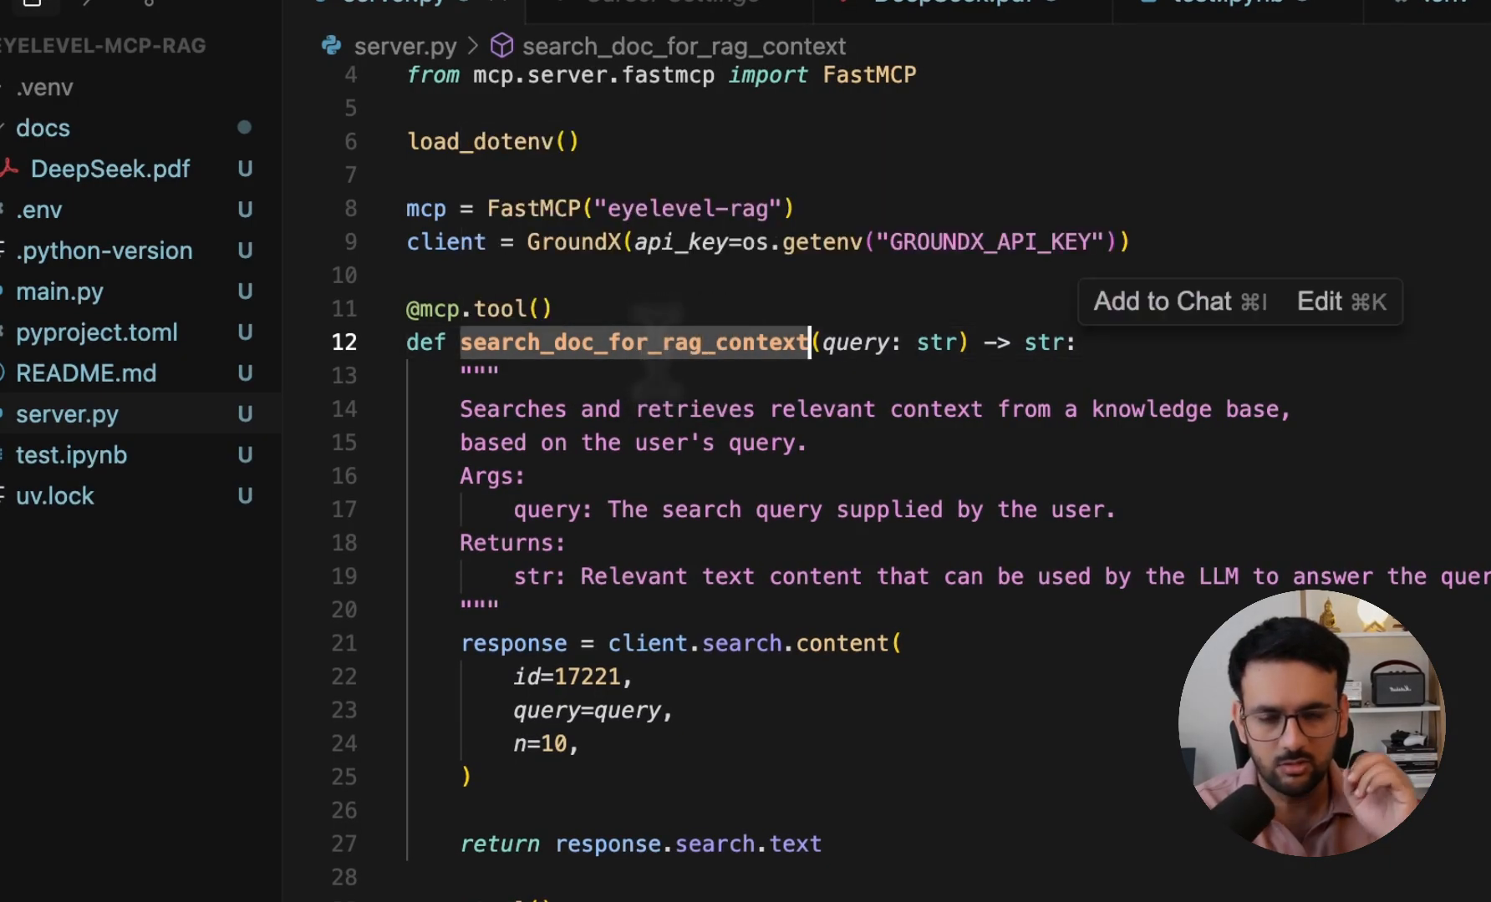
{"action": "left_click", "coordinate": [941, 342]}
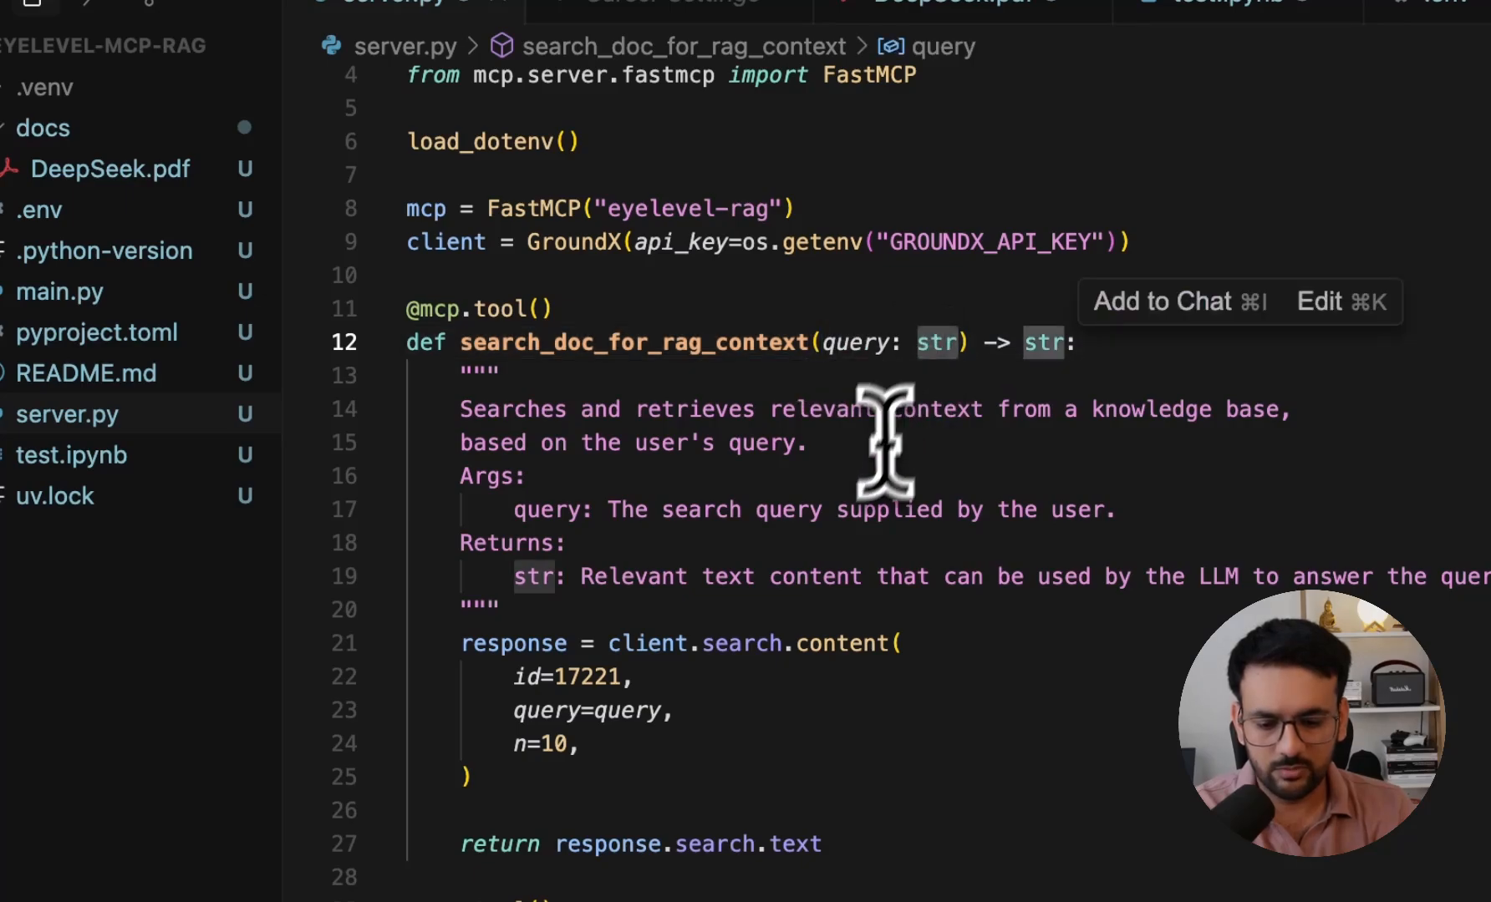
{"action": "scroll", "coordinate": [873, 454], "scroll_direction": "down", "scroll_amount": 3}
{"action": "left_click", "coordinate": [607, 597]}
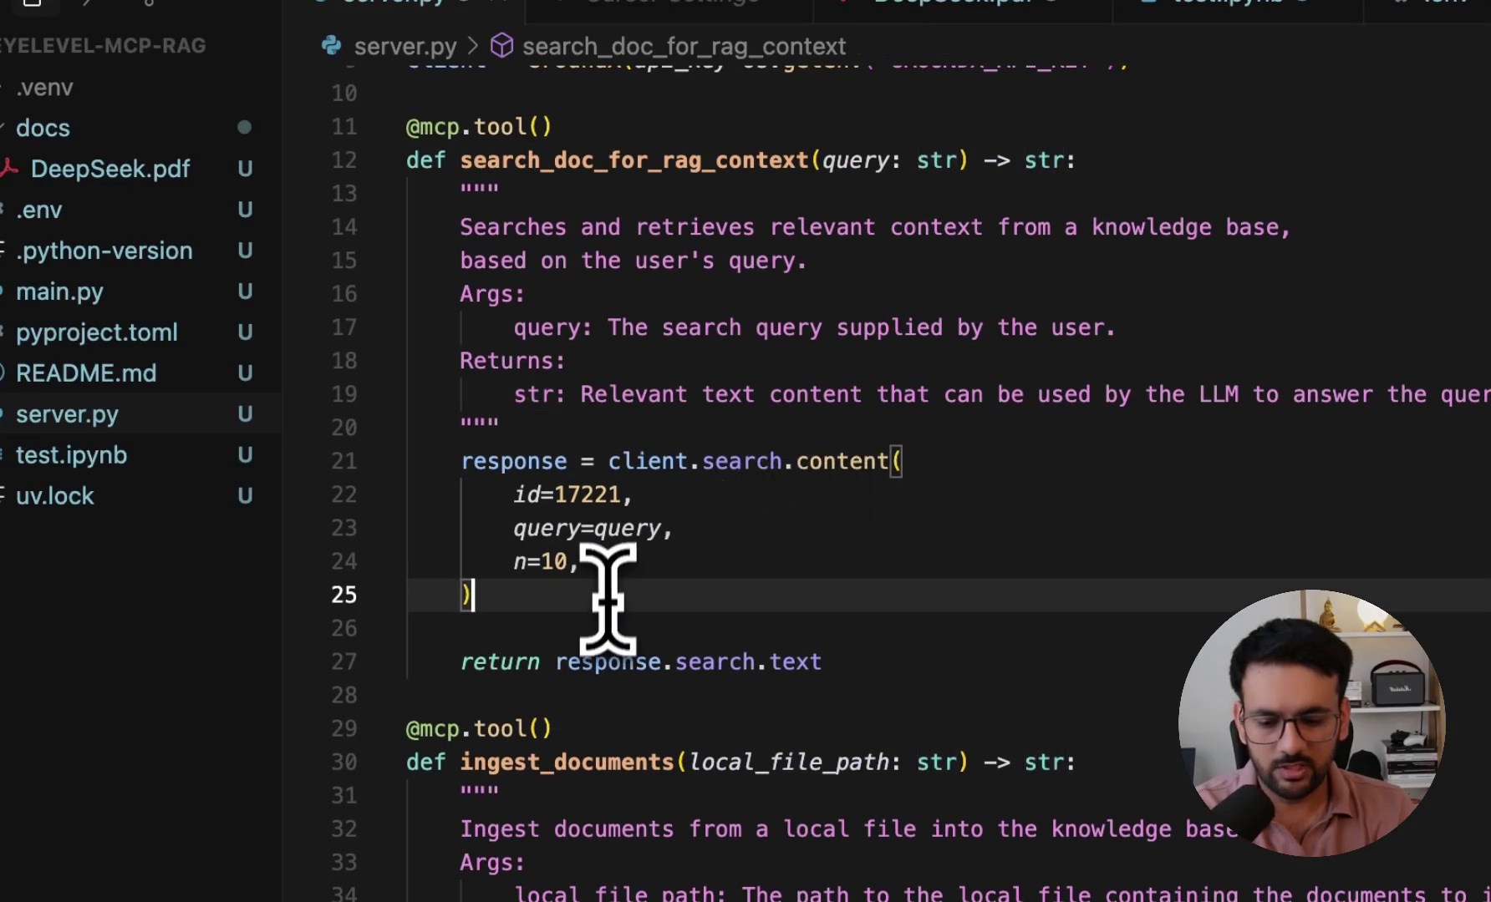
{"action": "double_click", "coordinate": [641, 462]}
{"action": "left_click", "coordinate": [749, 528]}
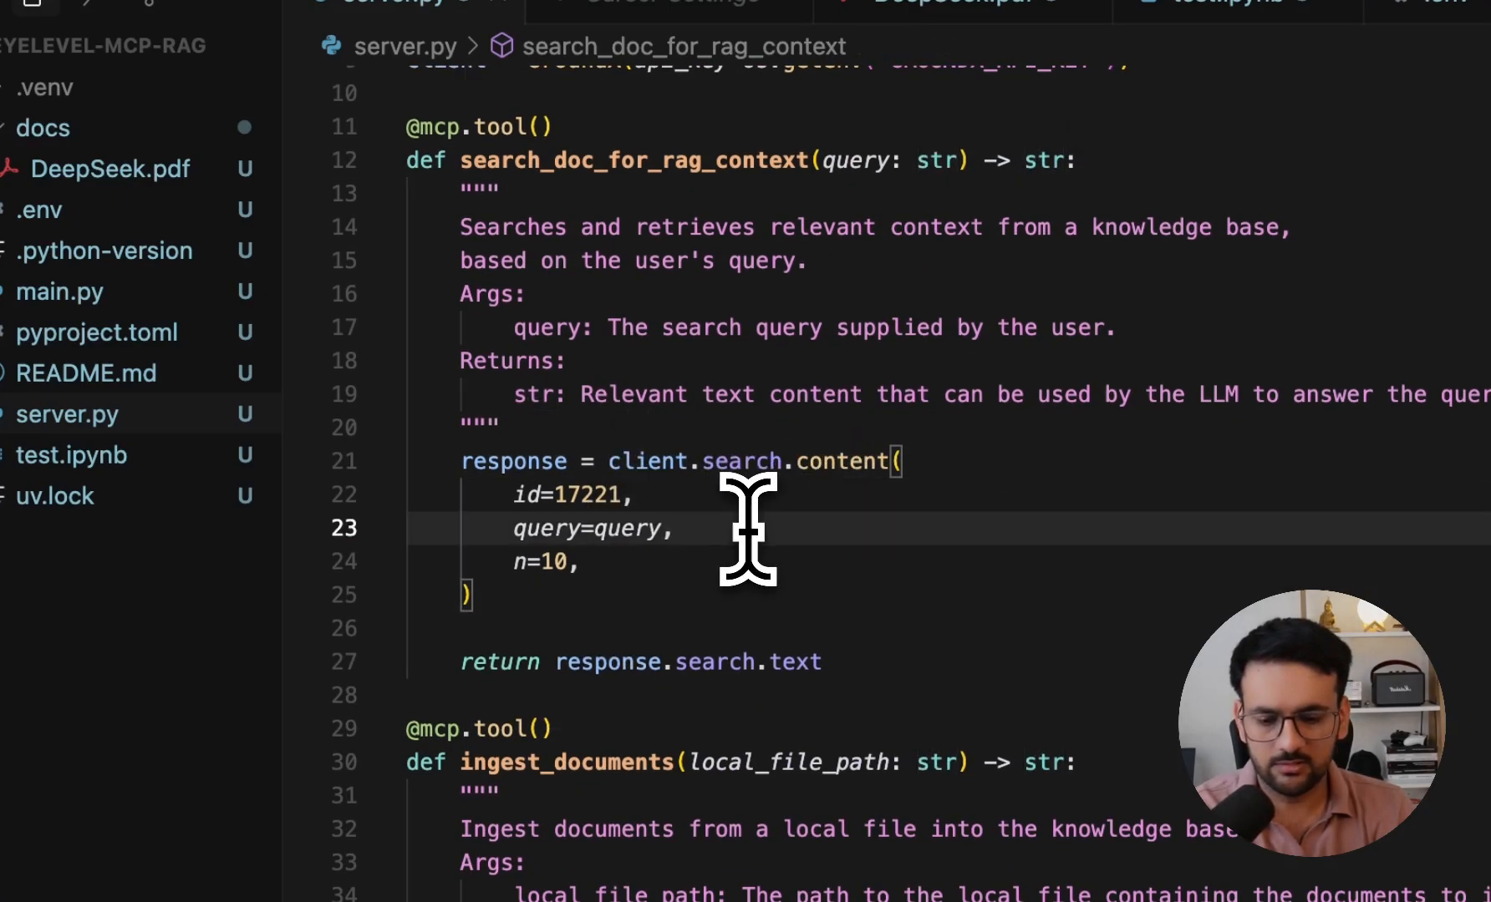
{"action": "double_click", "coordinate": [594, 496]}
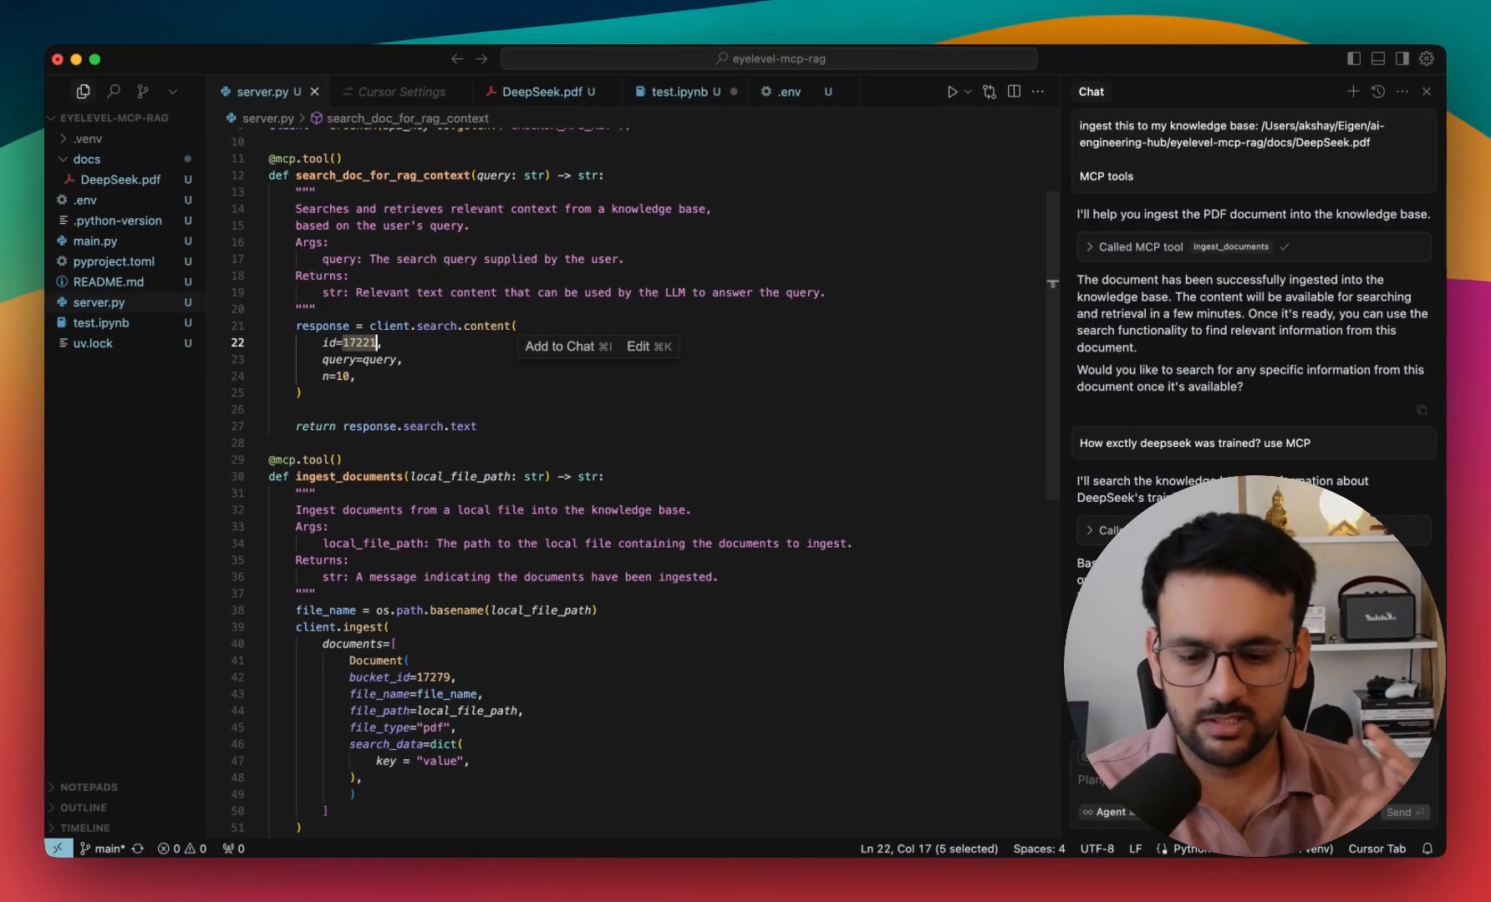
{"action": "left_click", "coordinate": [372, 375]}
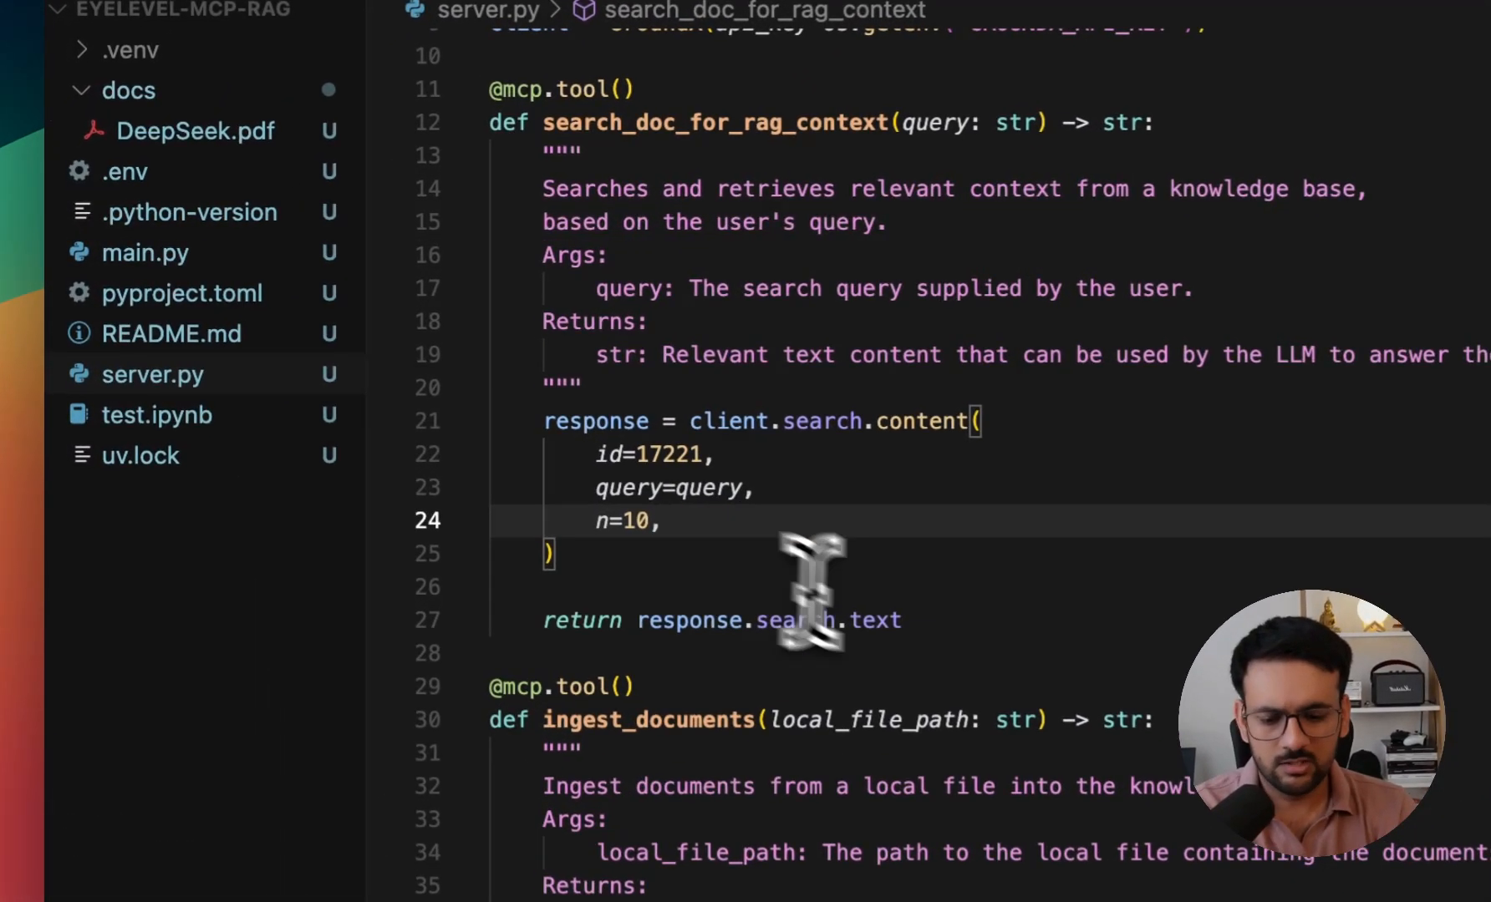
{"action": "left_click_drag", "start_coordinate": [942, 619], "coordinate": [547, 437]}
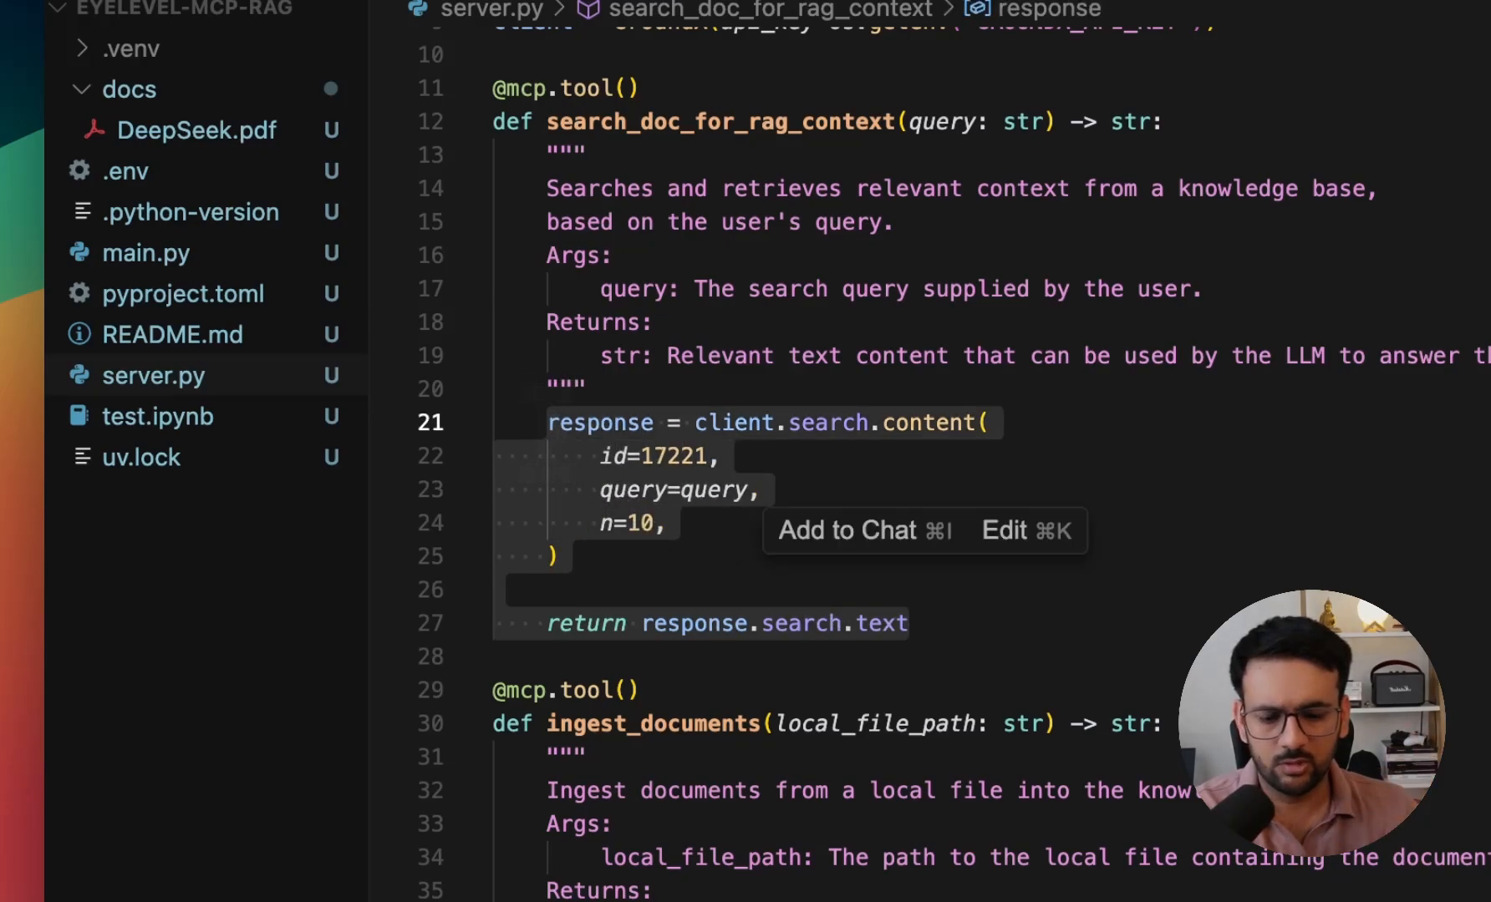
{"action": "scroll", "coordinate": [804, 280], "scroll_direction": "up", "scroll_amount": 2}
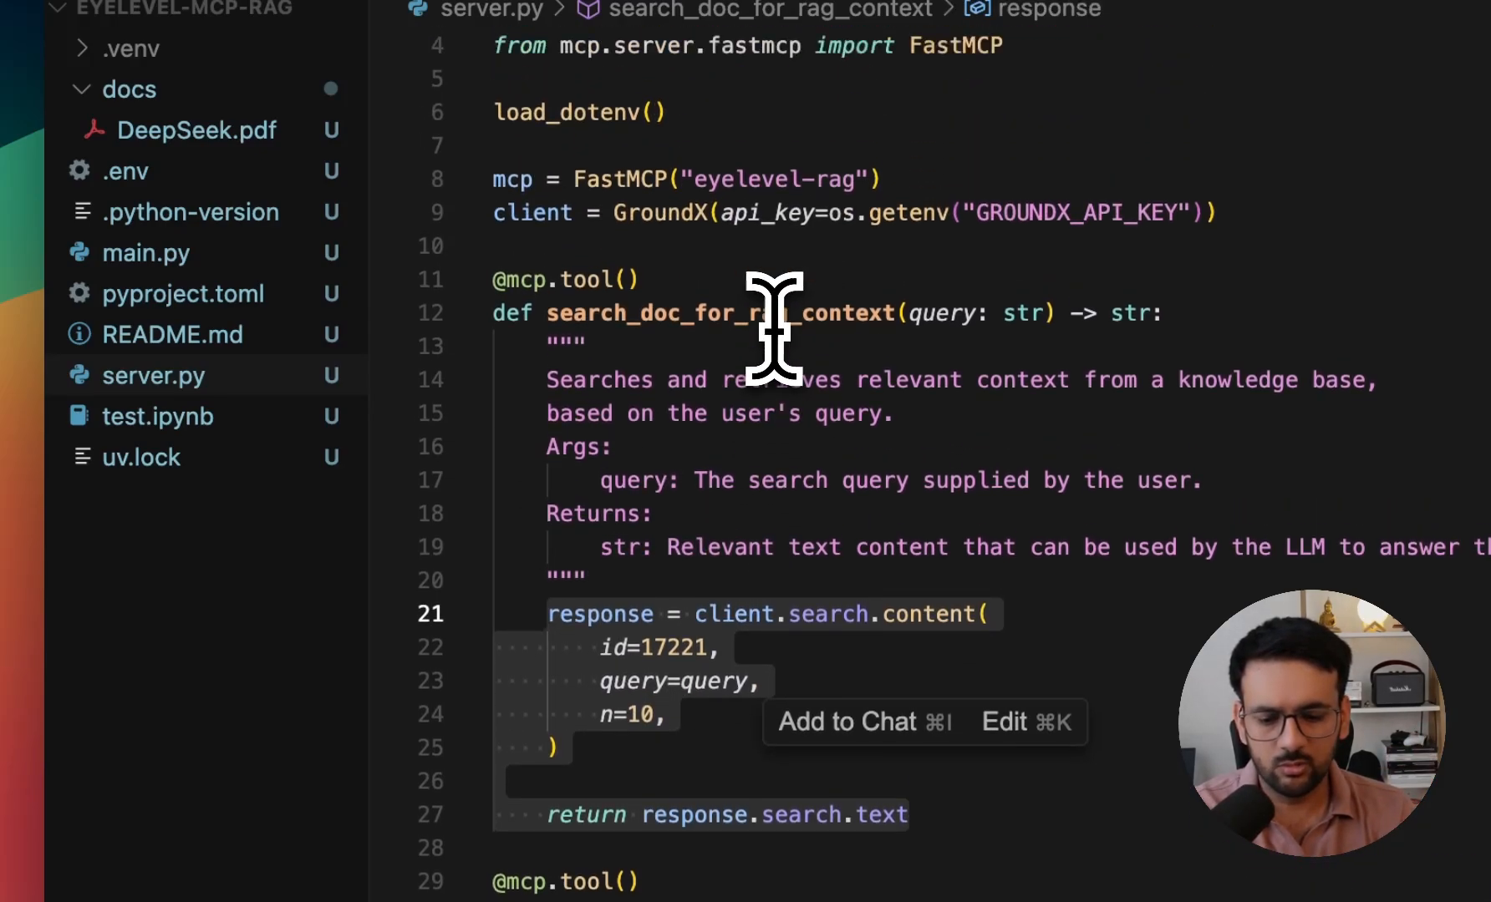
{"action": "scroll", "coordinate": [765, 306], "scroll_direction": "up", "scroll_amount": 3}
{"action": "left_click", "coordinate": [592, 334]}
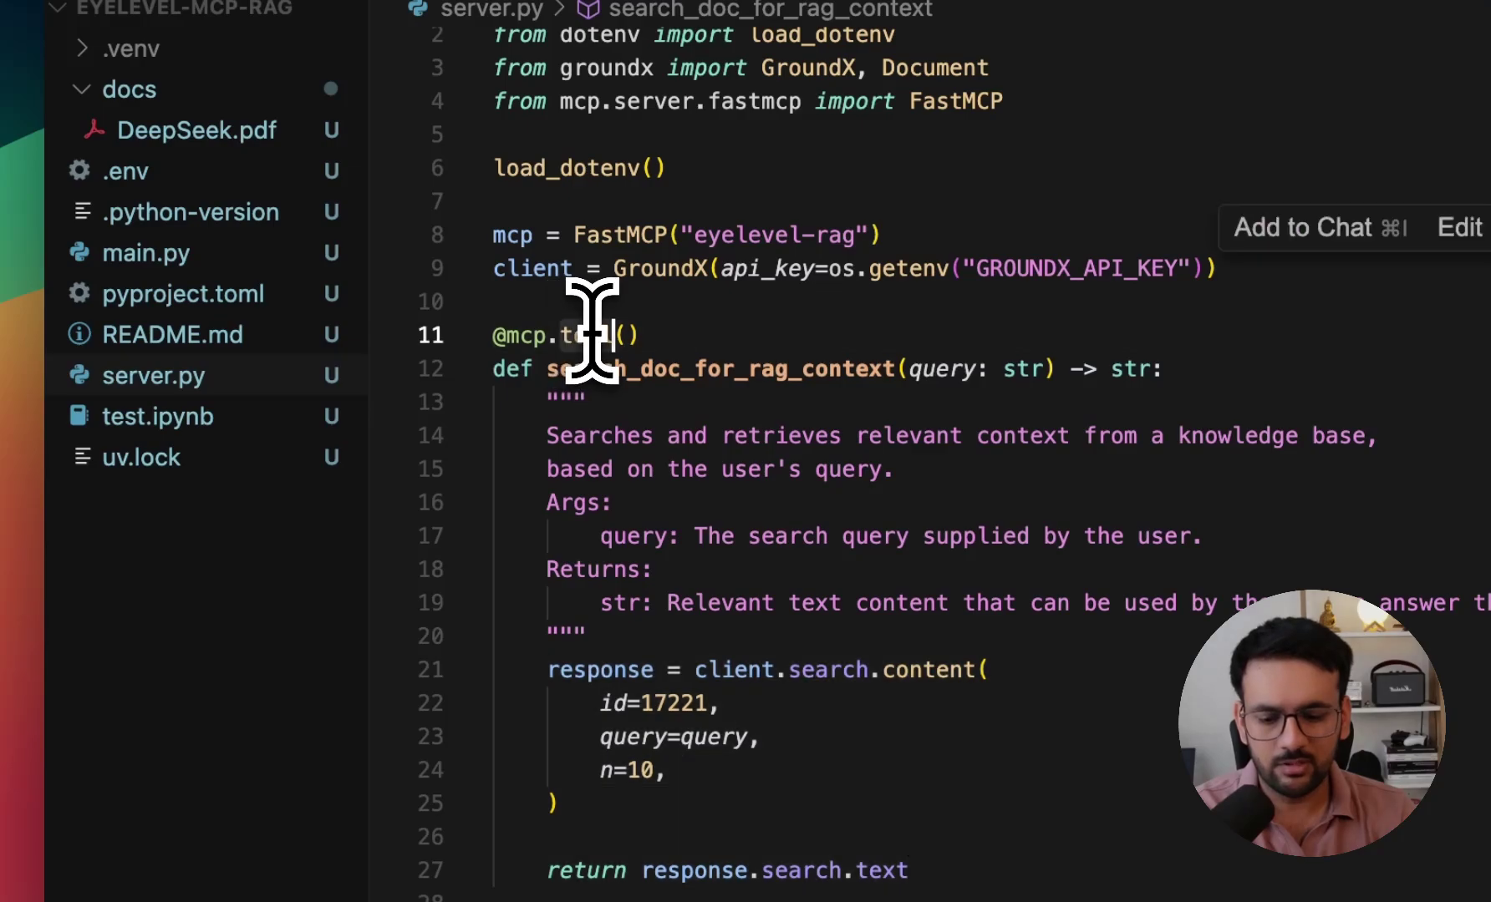
{"action": "left_click", "coordinate": [659, 334]}
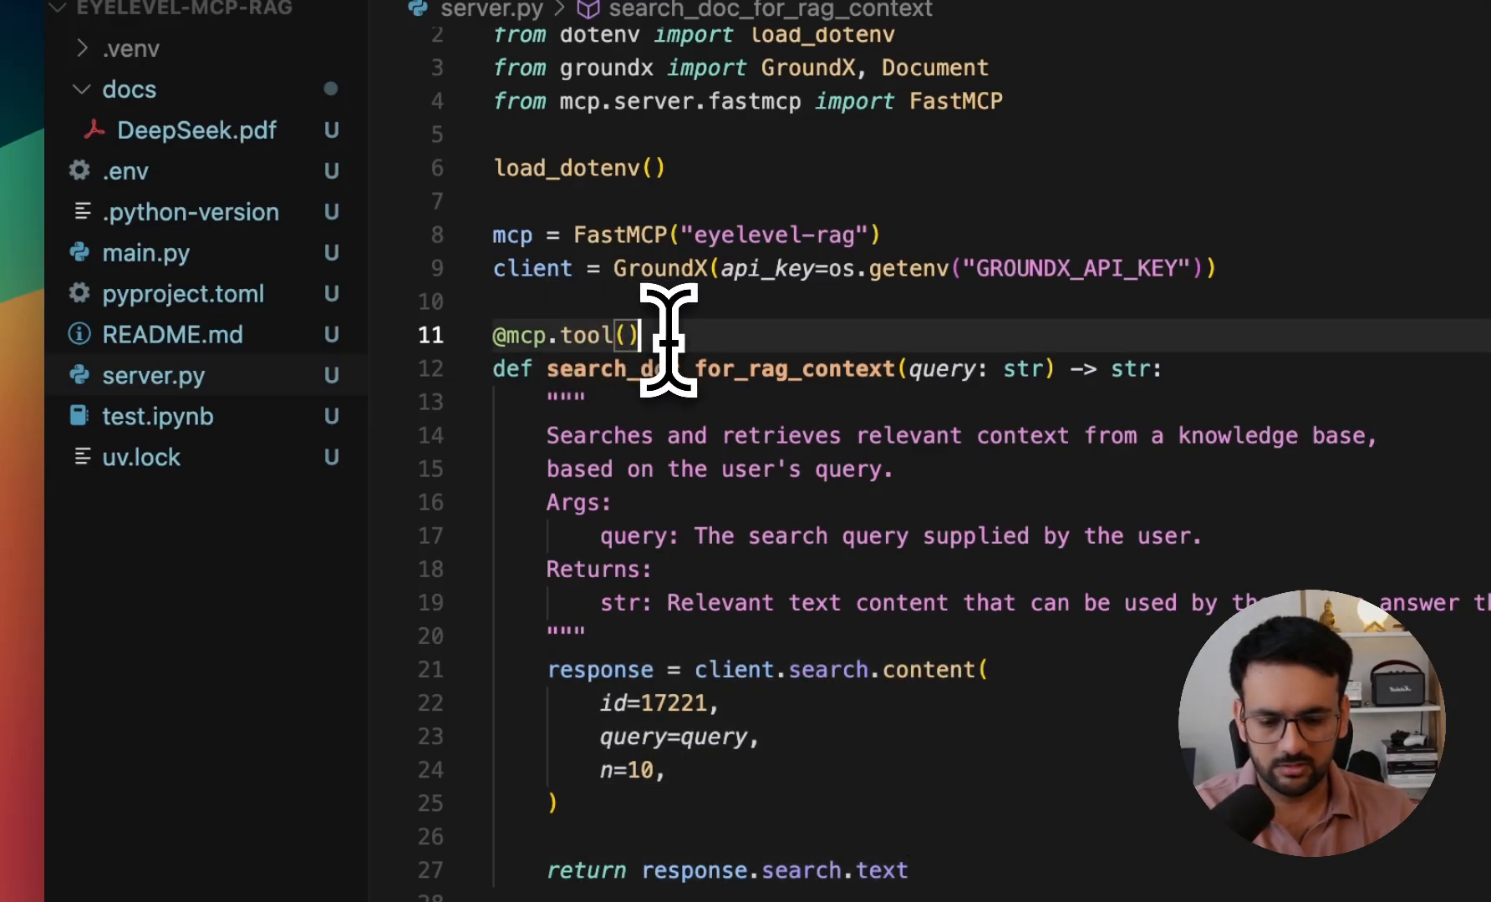
{"action": "scroll", "coordinate": [667, 339], "scroll_direction": "down", "scroll_amount": 4}
{"action": "mouse_move", "coordinate": [666, 462]}
{"action": "left_mouse_down"}
{"action": "mouse_move", "coordinate": [594, 392]}
{"action": "mouse_move", "coordinate": [551, 268]}
{"action": "left_mouse_up"}
{"action": "left_click_drag", "start_coordinate": [588, 492], "coordinate": [539, 250]}
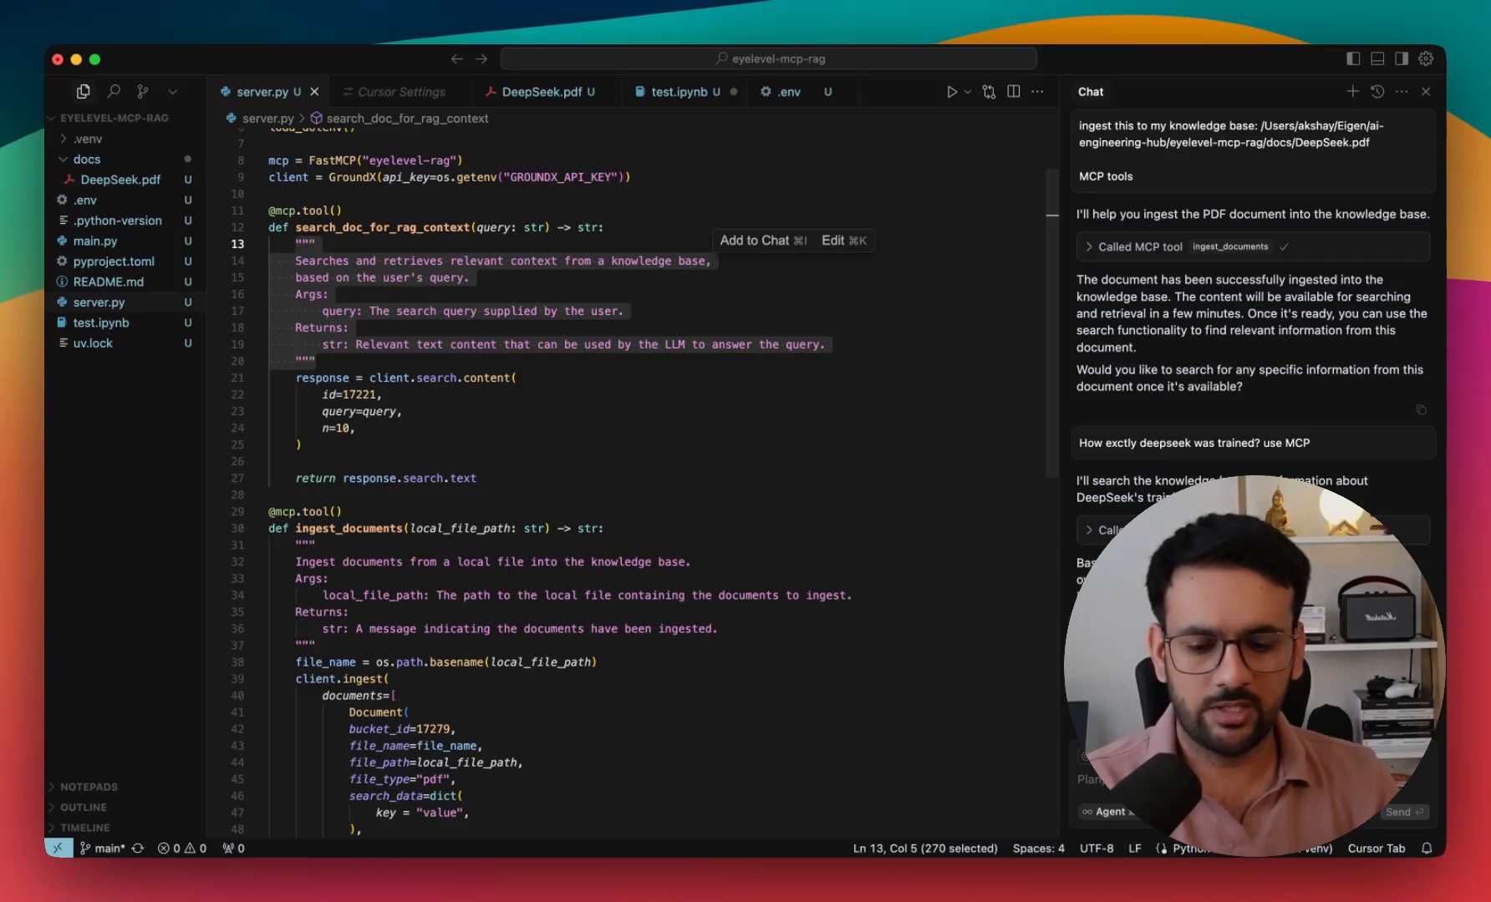
{"action": "left_click_drag", "start_coordinate": [491, 366], "coordinate": [414, 175]}
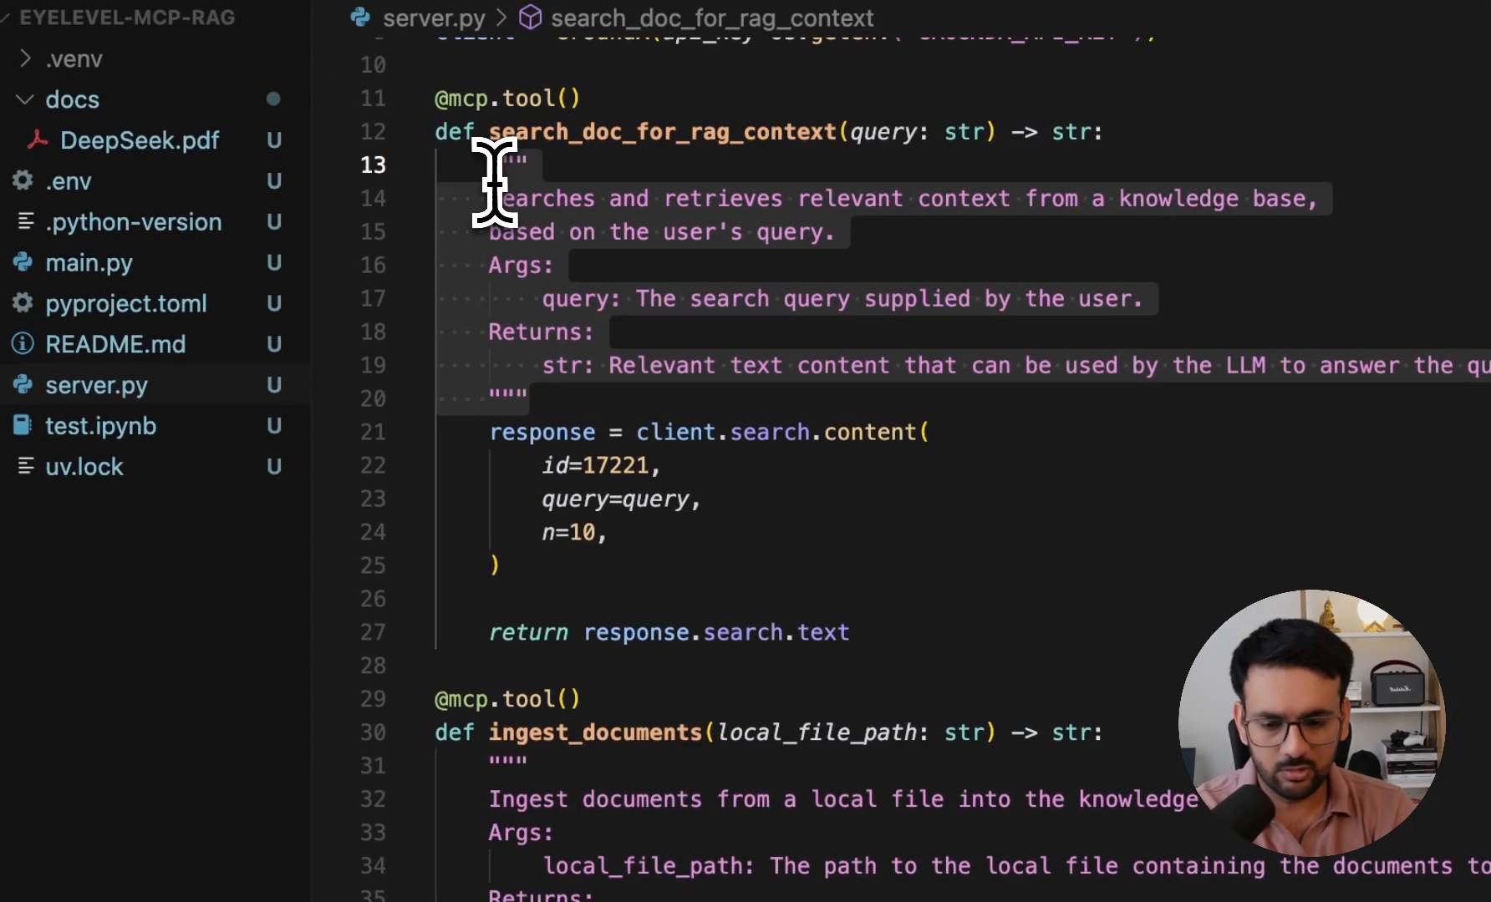
{"action": "left_click_drag", "start_coordinate": [589, 390], "coordinate": [486, 168]}
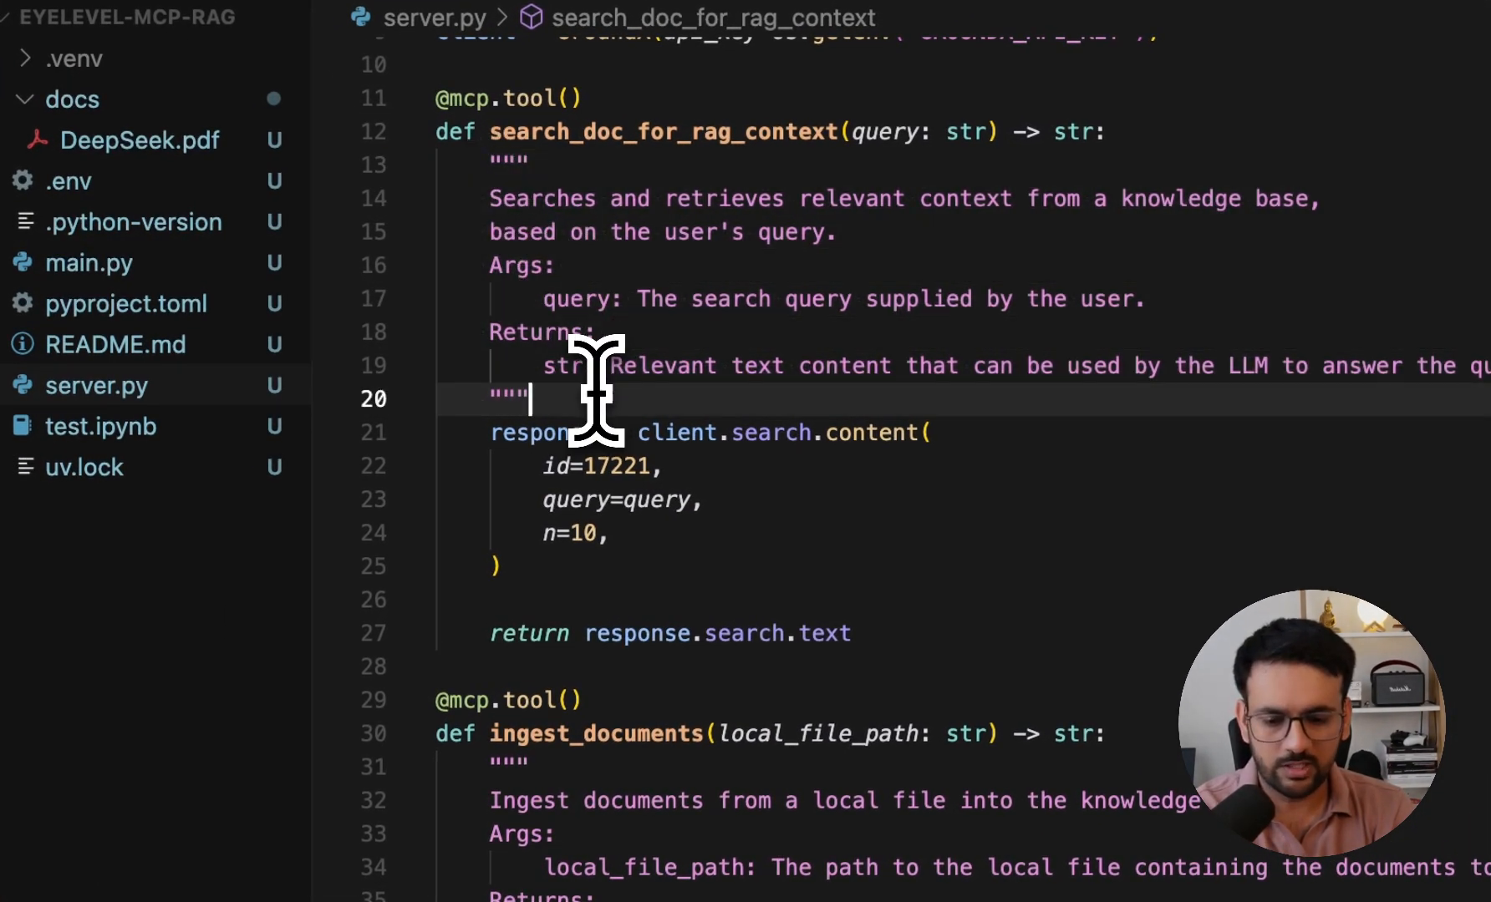
{"action": "left_click", "coordinate": [648, 301]}
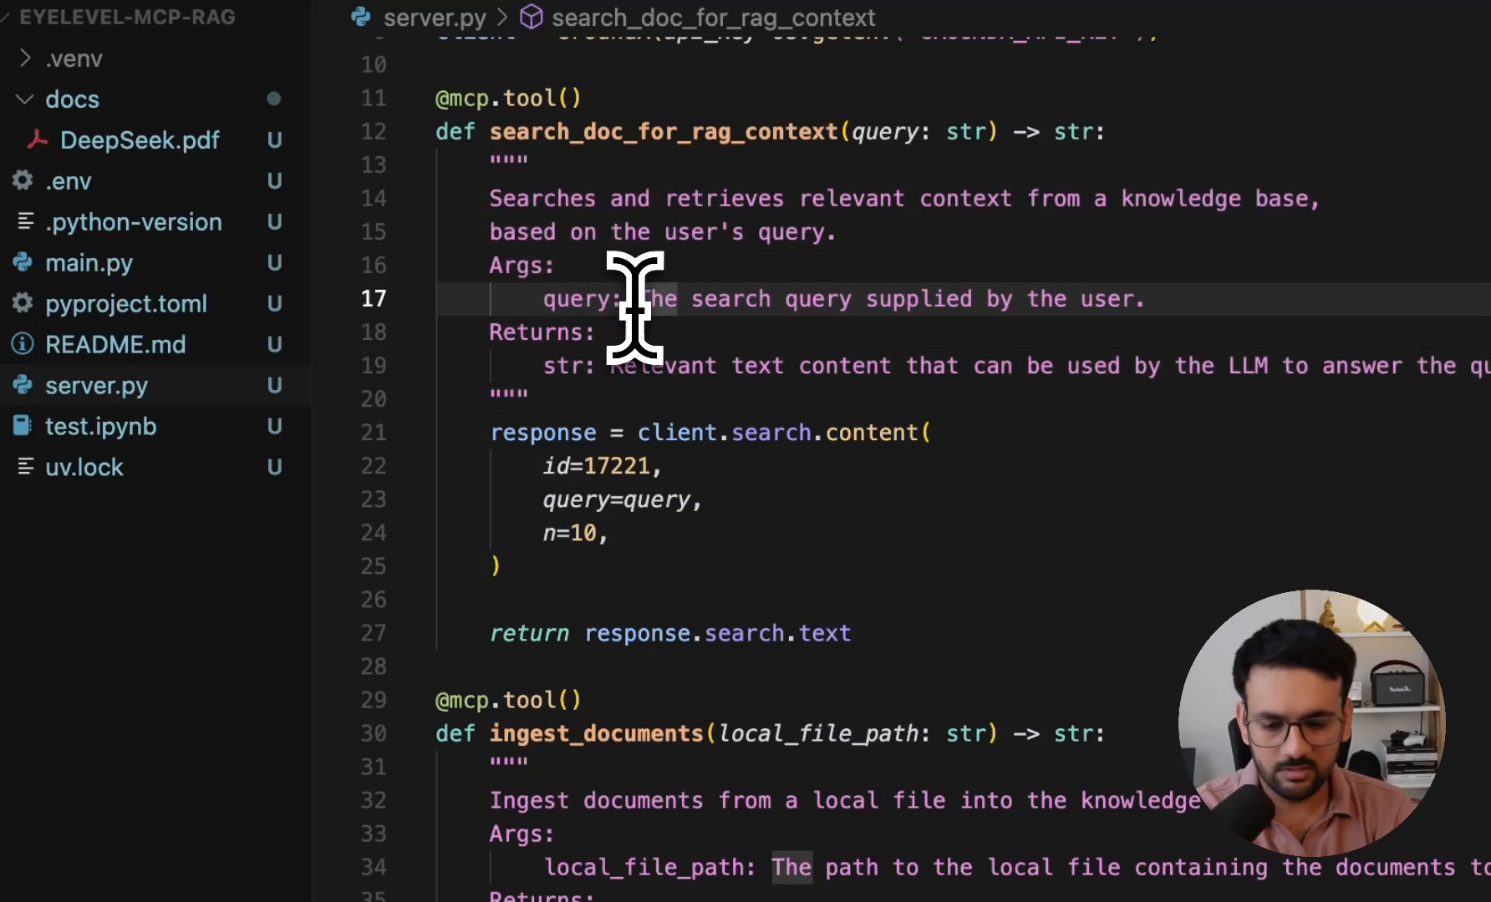
{"action": "scroll", "coordinate": [635, 327], "scroll_direction": "down", "scroll_amount": 5}
{"action": "scroll", "coordinate": [642, 353], "scroll_direction": "up", "scroll_amount": 3}
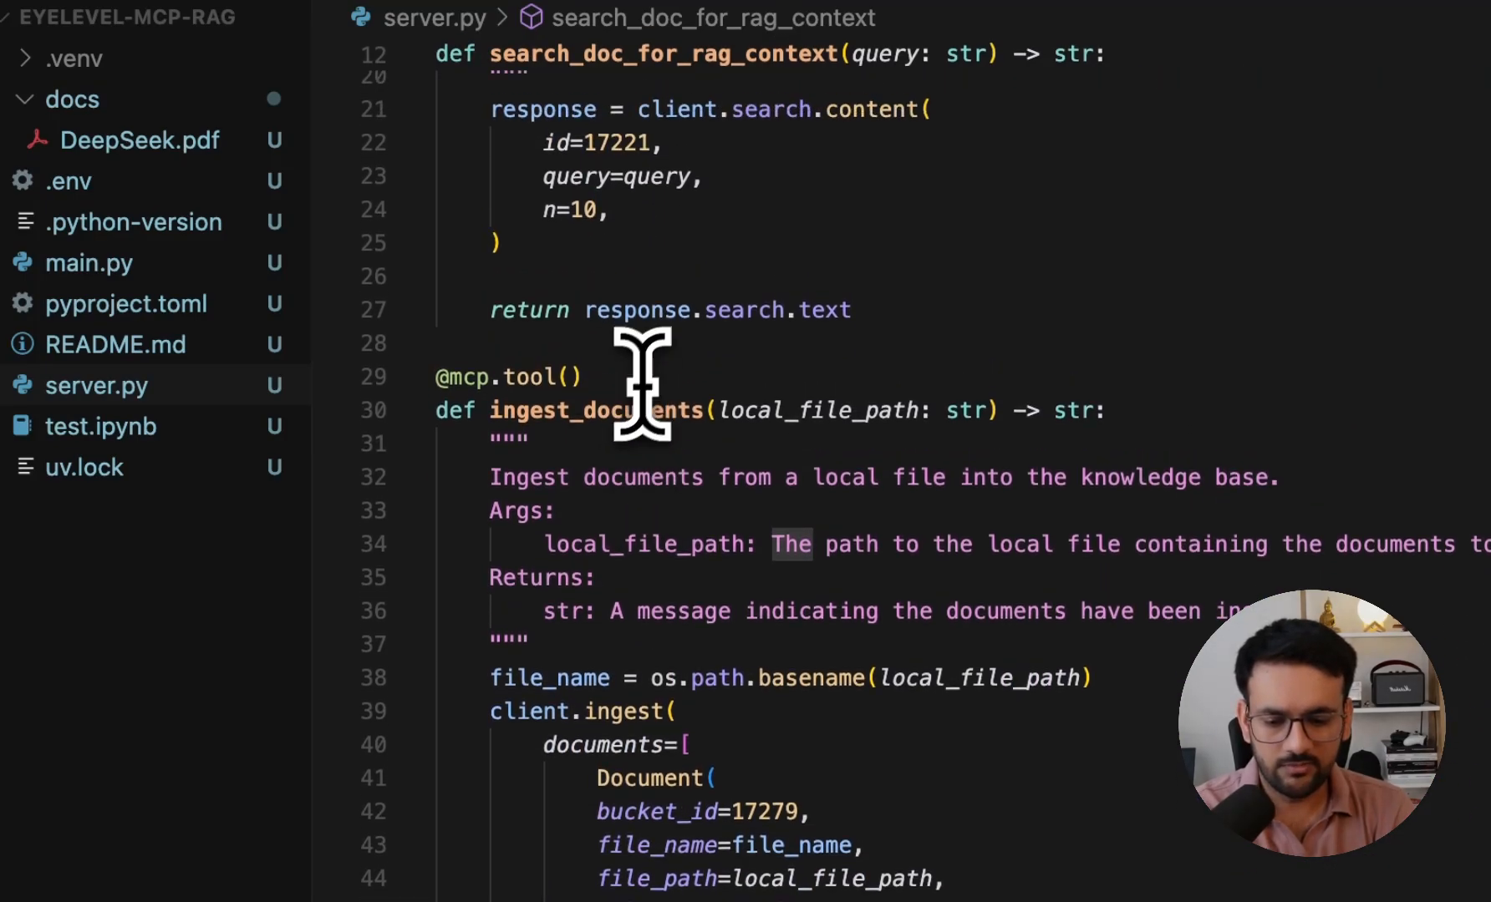
{"action": "double_click", "coordinate": [641, 408]}
{"action": "double_click", "coordinate": [819, 411]}
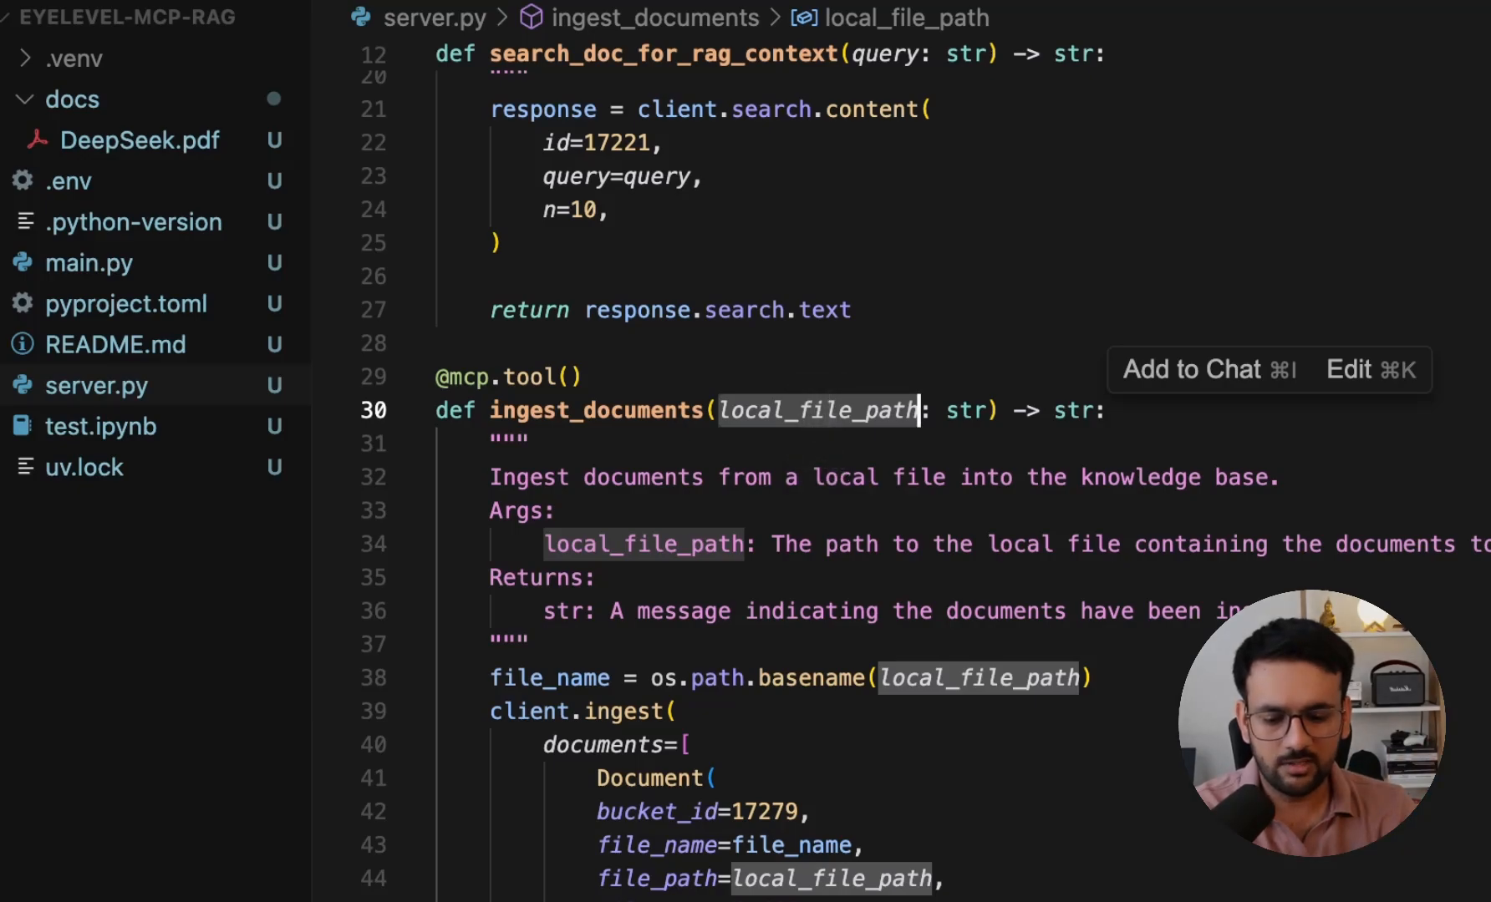
{"action": "scroll", "coordinate": [941, 443], "scroll_direction": "down", "scroll_amount": 2}
{"action": "scroll", "coordinate": [941, 443], "scroll_direction": "down", "scroll_amount": 1}
{"action": "double_click", "coordinate": [989, 479]}
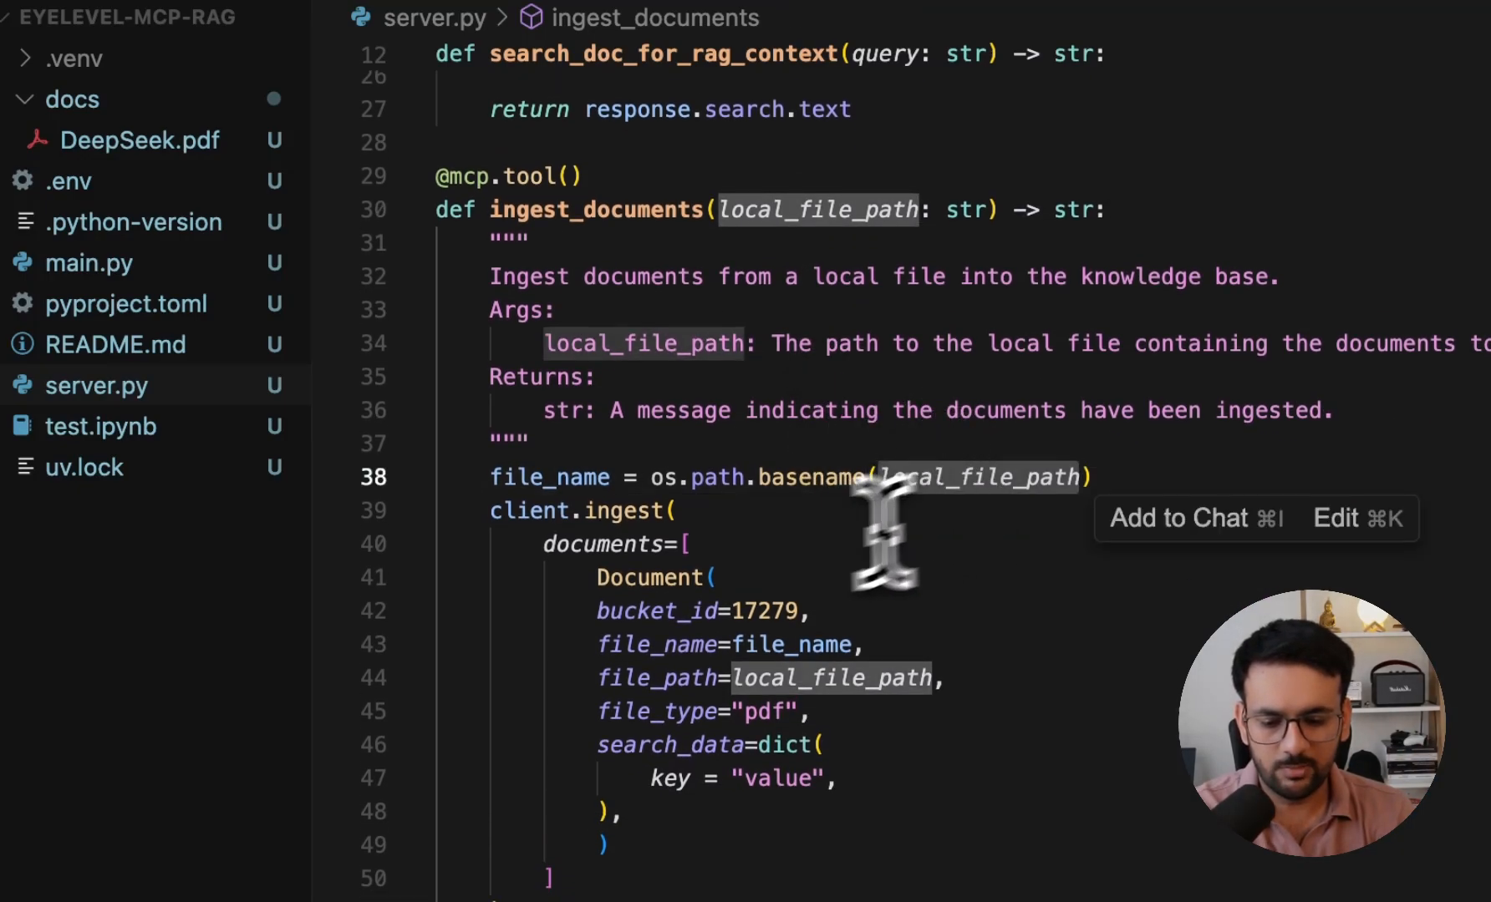
{"action": "scroll", "coordinate": [816, 560], "scroll_direction": "down", "scroll_amount": 2}
{"action": "left_click", "coordinate": [609, 716]}
{"action": "scroll", "coordinate": [594, 700], "scroll_direction": "down", "scroll_amount": 2}
{"action": "left_click_drag", "start_coordinate": [582, 684], "coordinate": [549, 240]}
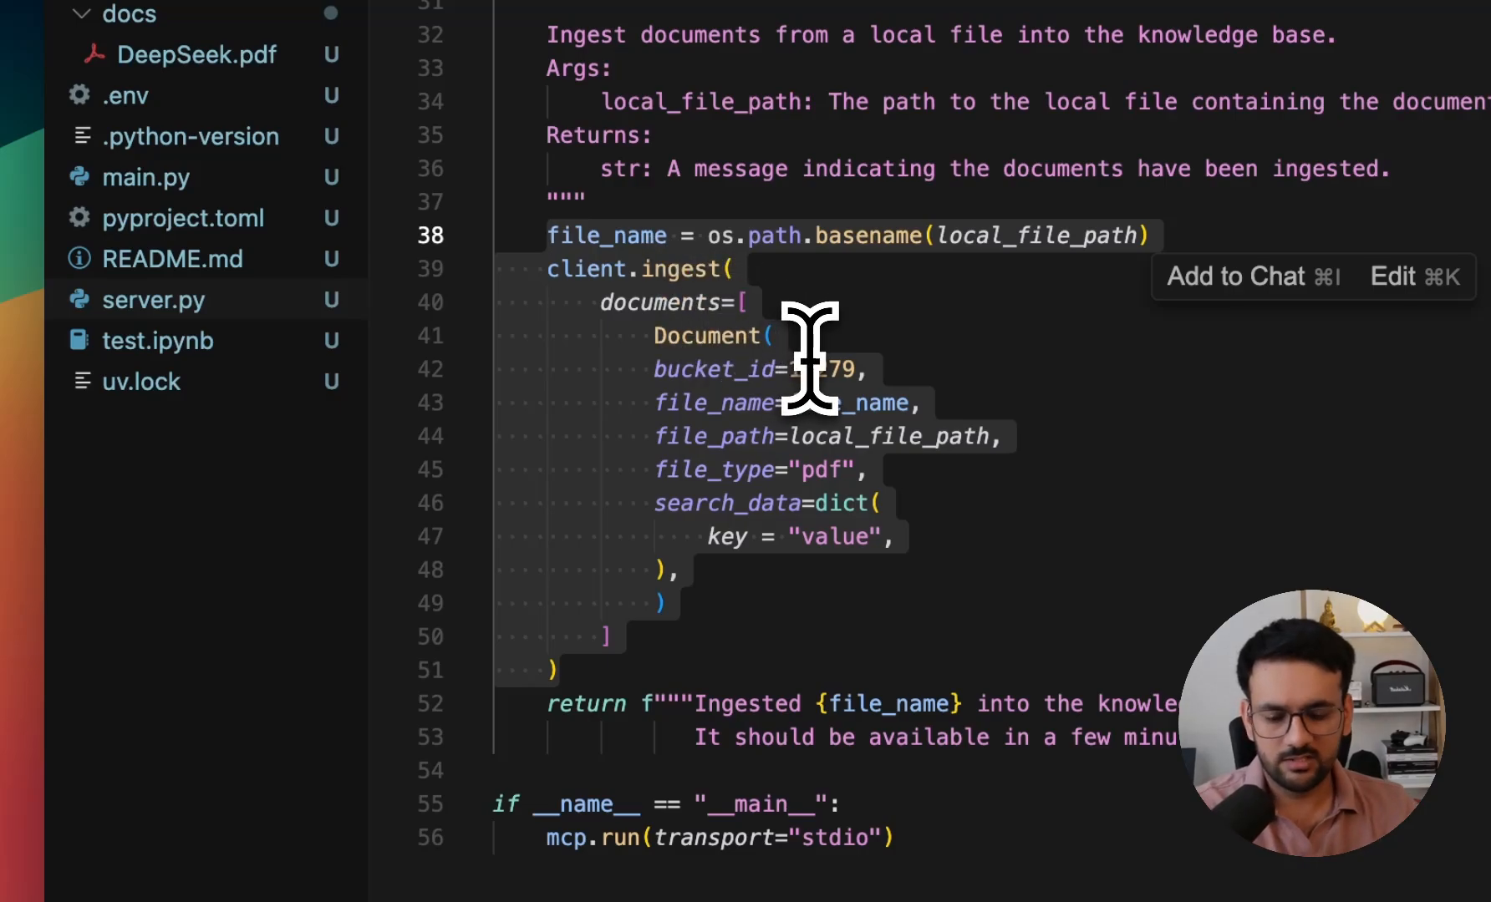